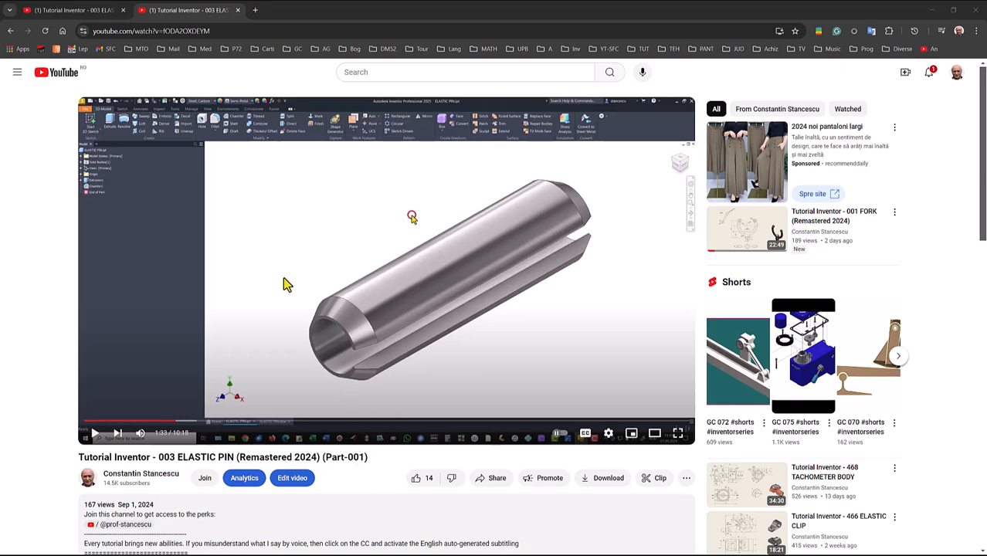
- Open the fastgrup.ro/tutorials link from the video description in a new browser tab and switch to that page
scroll(283, 285, down, 1)
scroll(283, 284, down, 1)
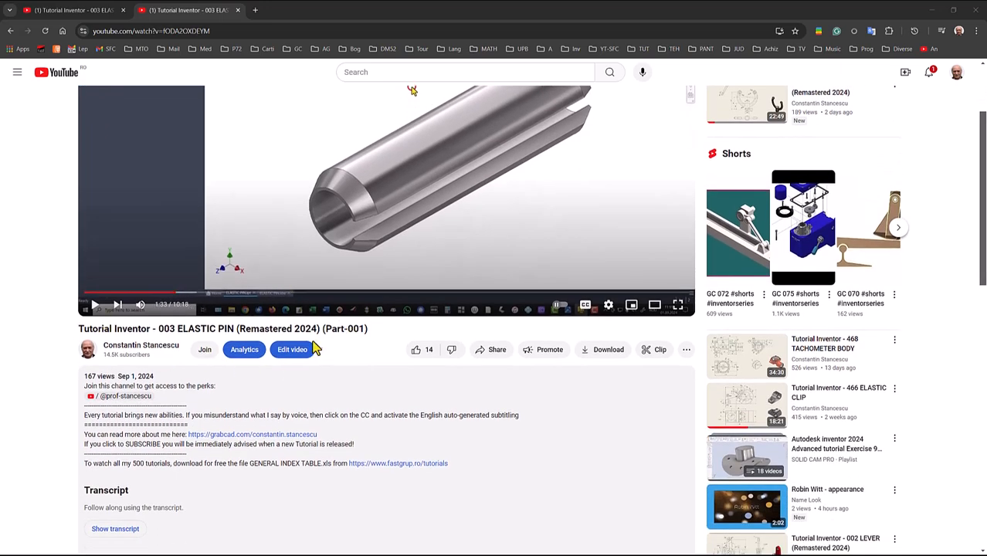
scroll(316, 385, down, 1)
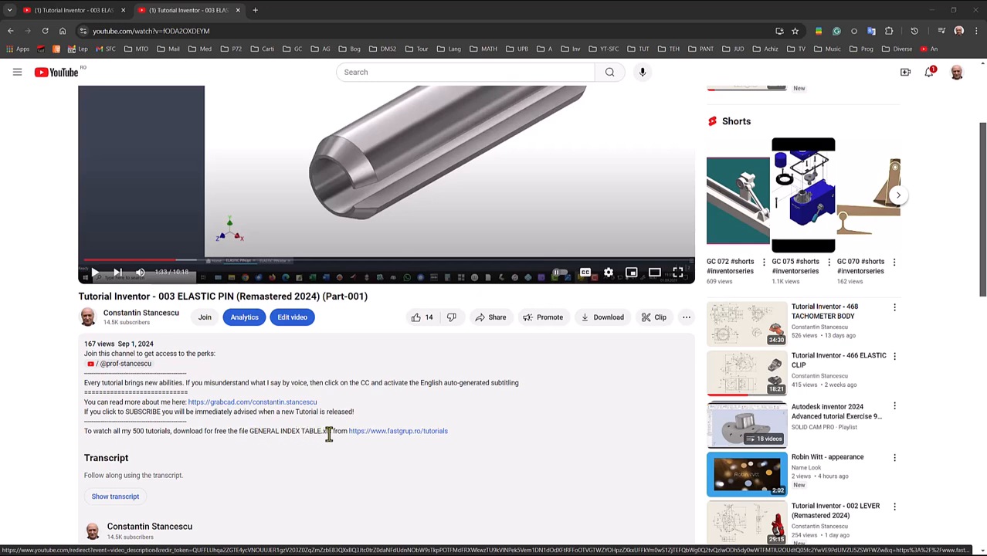
right_click(395, 433)
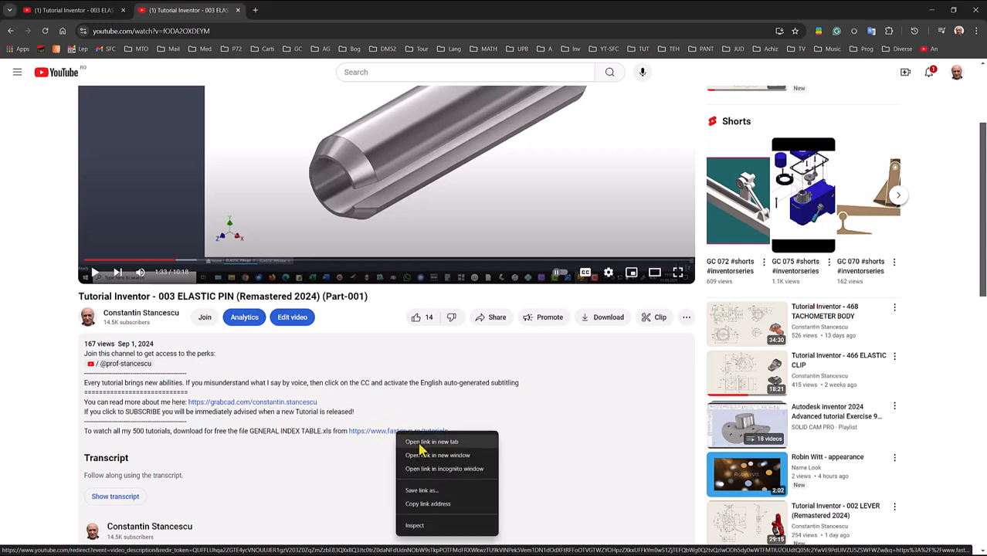
click(421, 442)
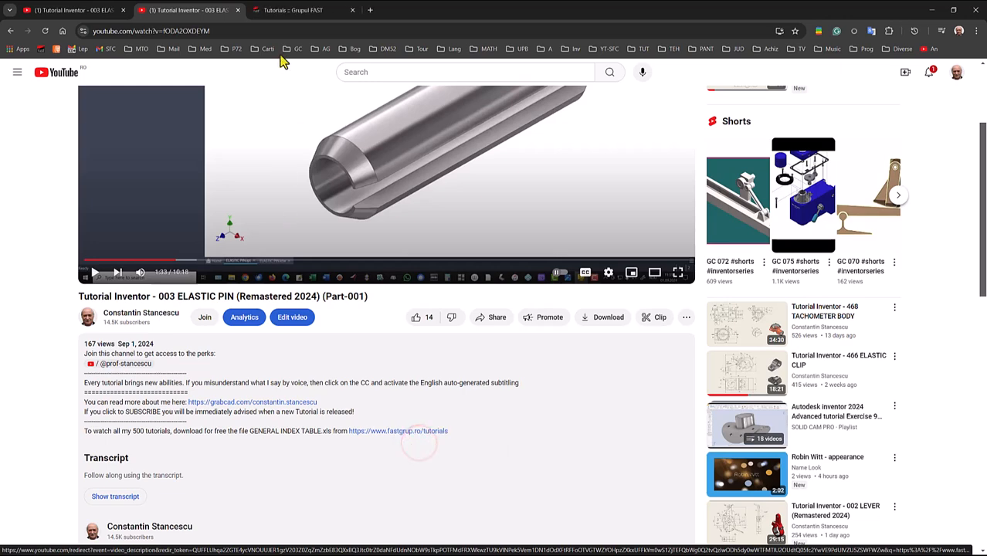
click(290, 12)
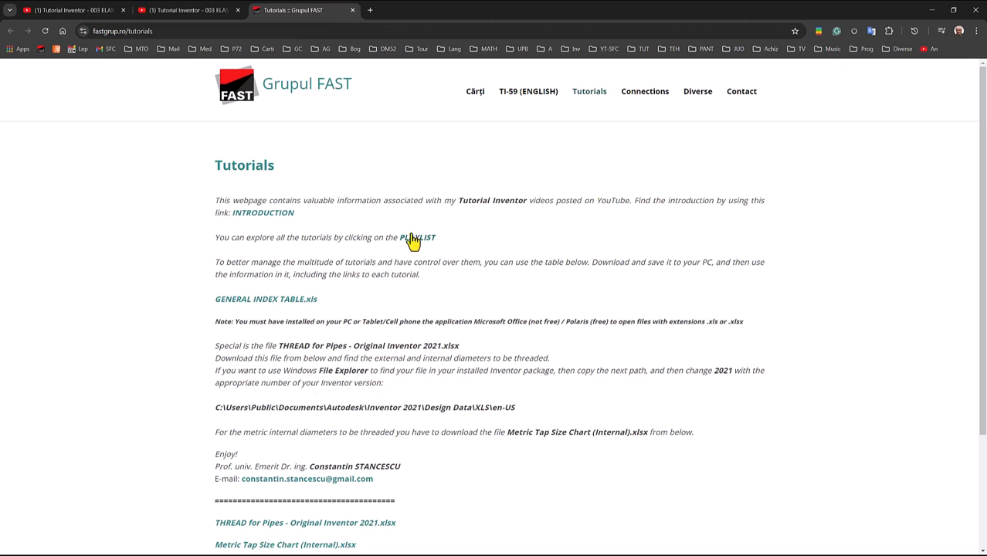
- Look over the Tutorials page and open the GENERAL INDEX TABLE.xls file linked on it
scroll(413, 241, down, 3)
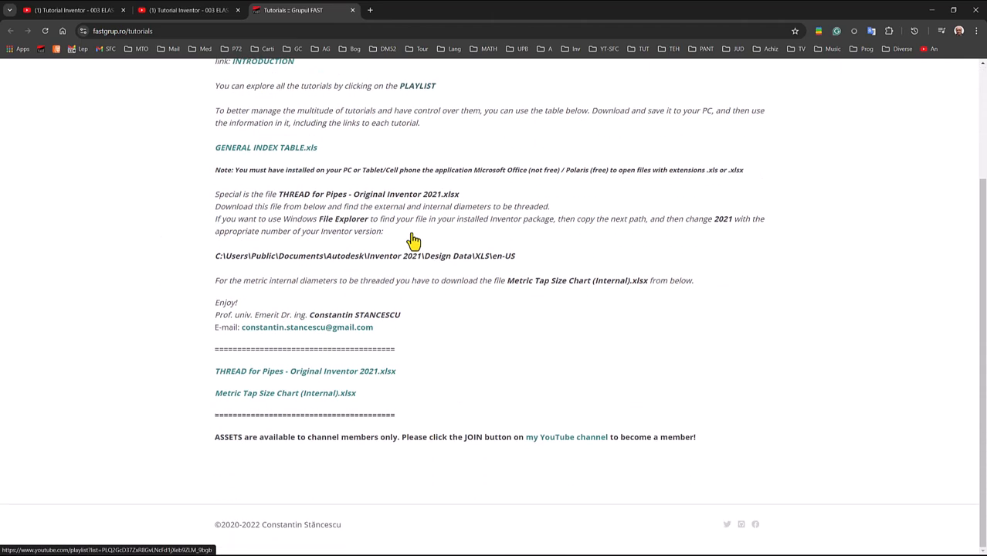
scroll(413, 241, up, 3)
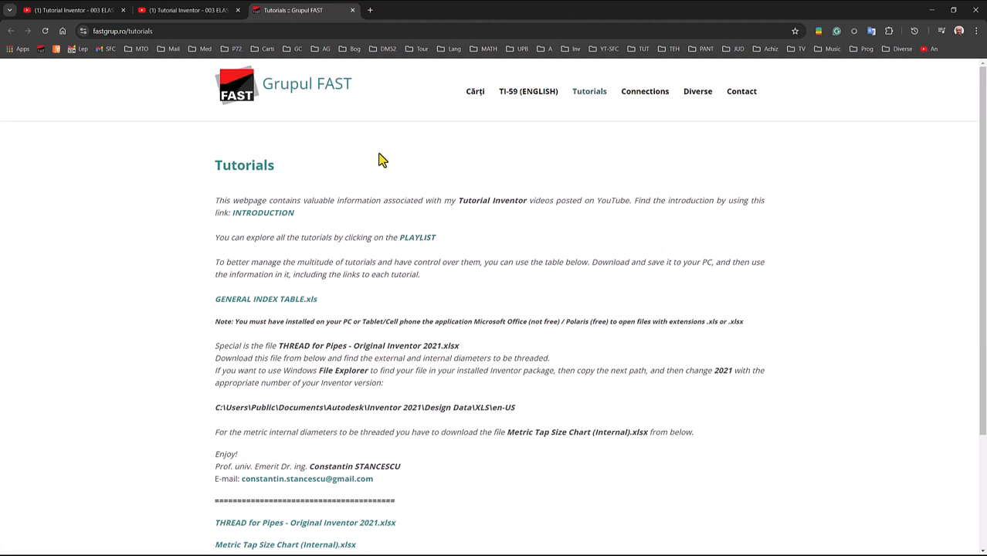
scroll(378, 152, down, 1)
scroll(378, 153, up, 1)
click(291, 306)
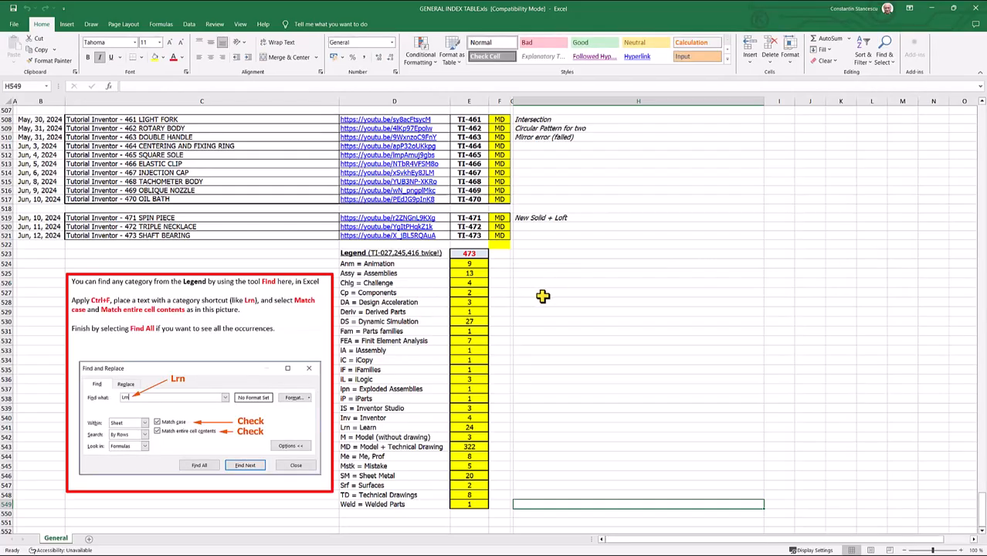
- Look through the general index table from the legend up to the first tutorials and the video link for 003 ELASTIC PIN
scroll(615, 294, up, 2)
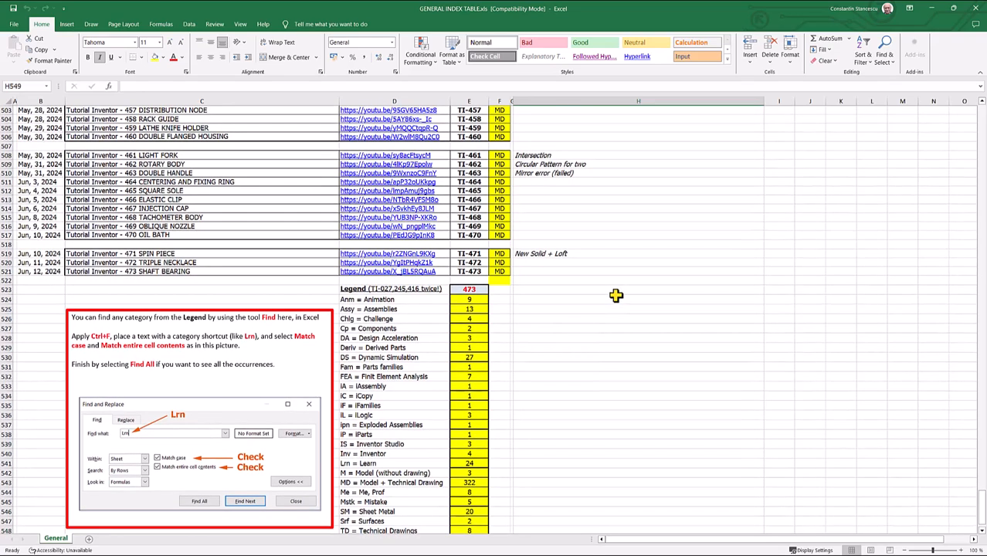
scroll(616, 295, up, 1)
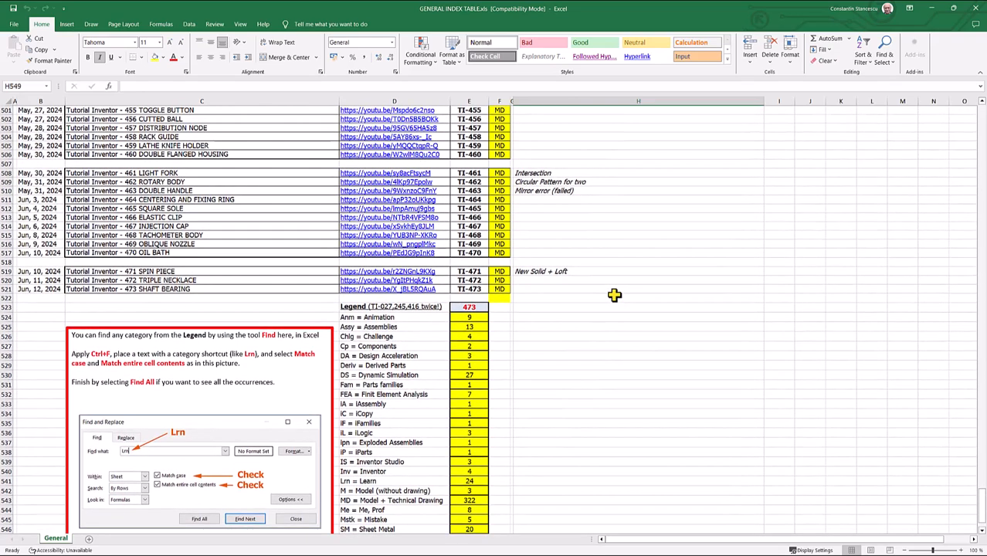
scroll(619, 284, up, 1)
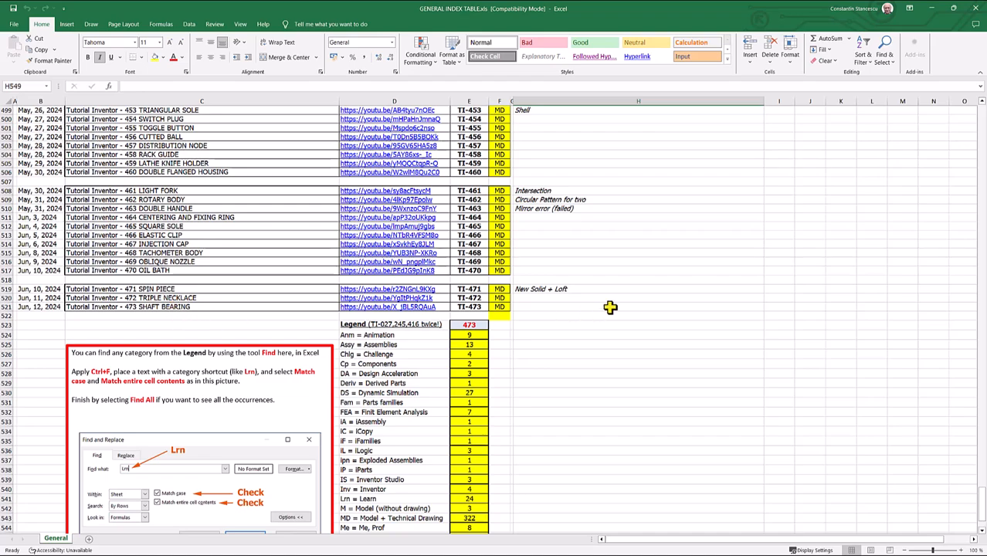
scroll(599, 309, up, 12)
scroll(610, 308, up, 20)
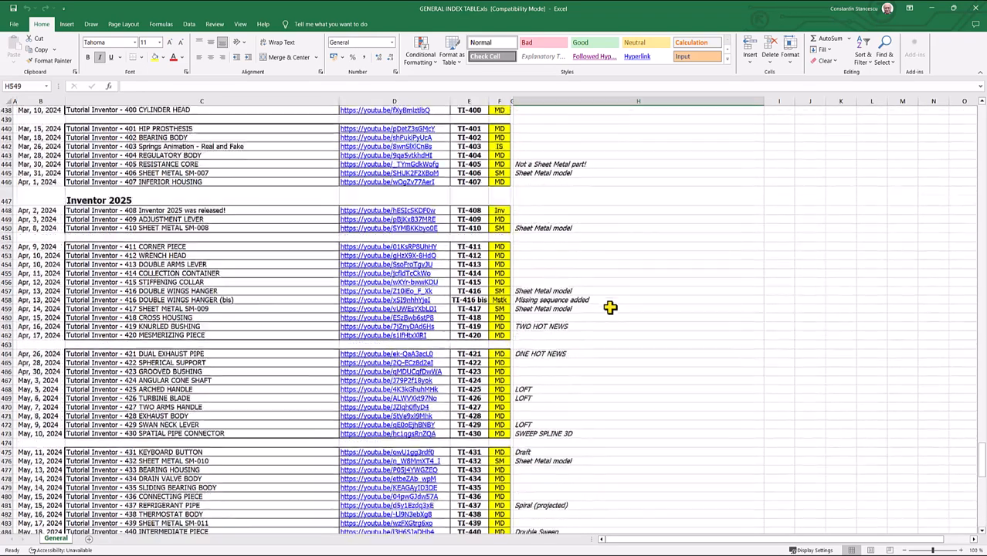
scroll(610, 307, up, 20)
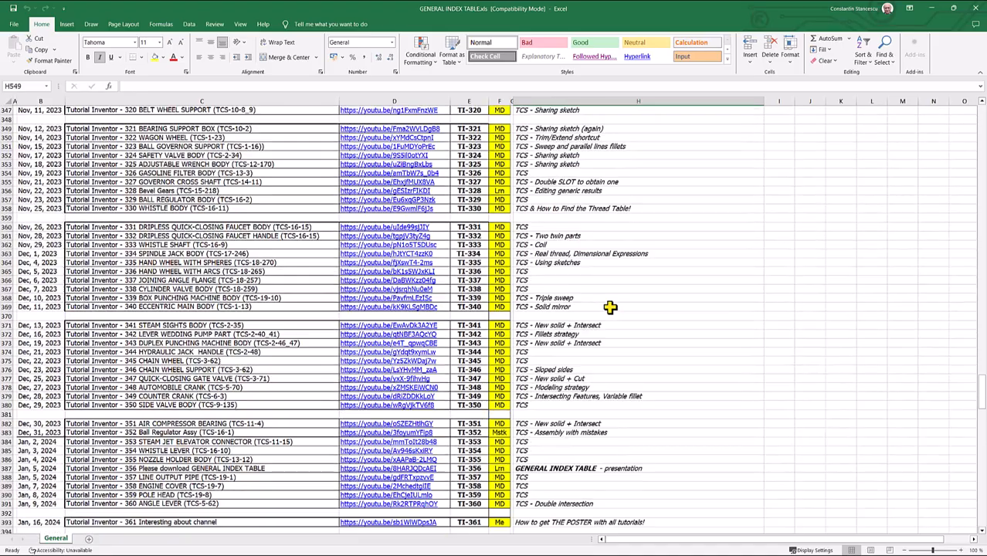
scroll(610, 307, up, 20)
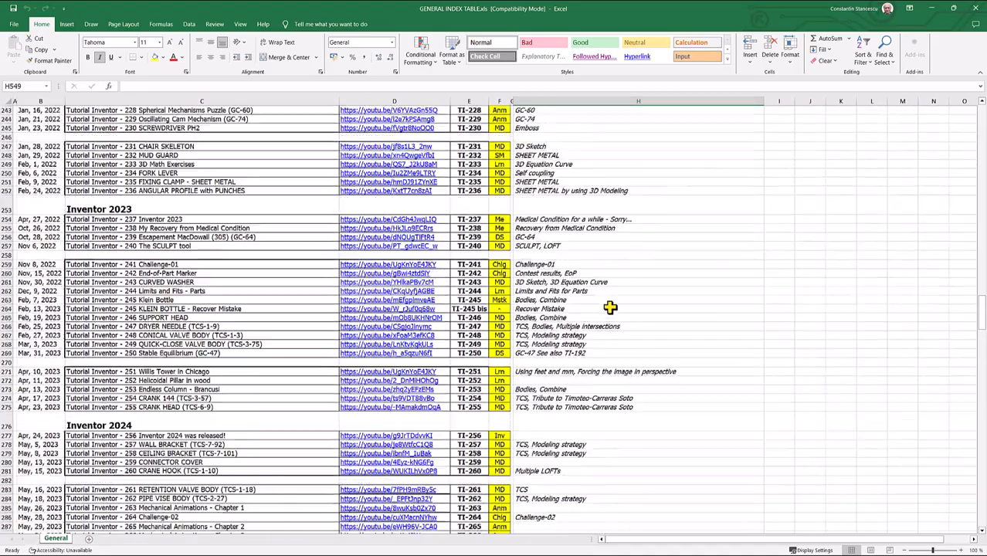
scroll(610, 307, up, 20)
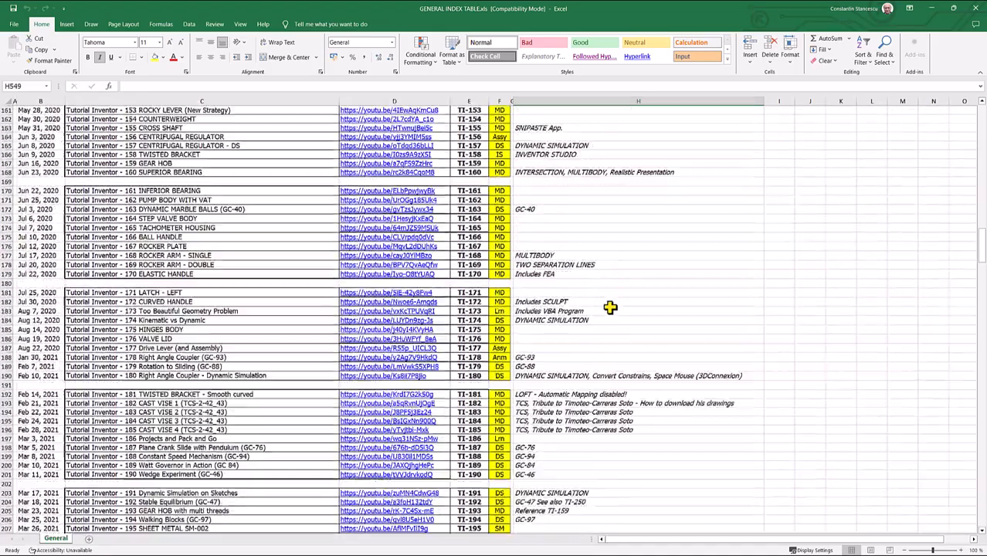
scroll(610, 307, up, 20)
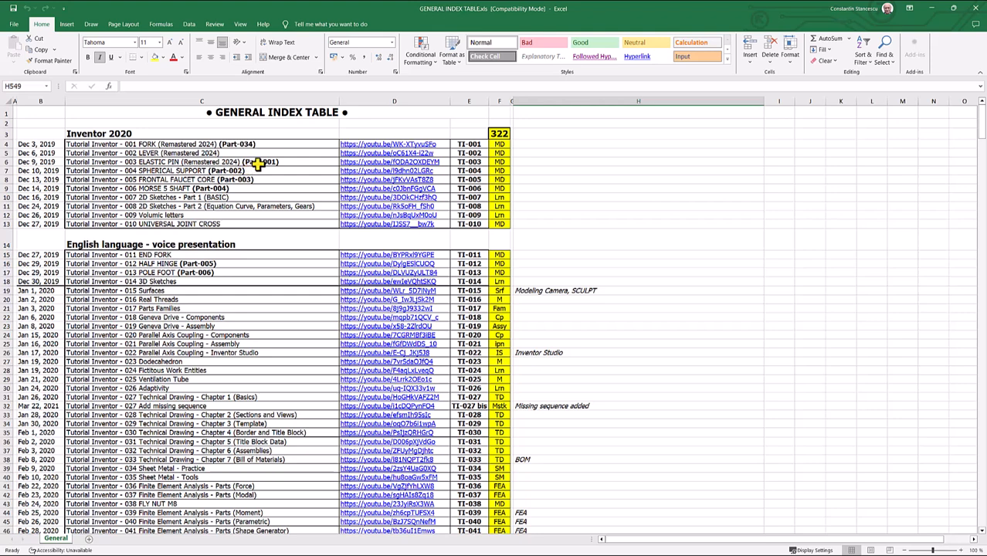
click(394, 163)
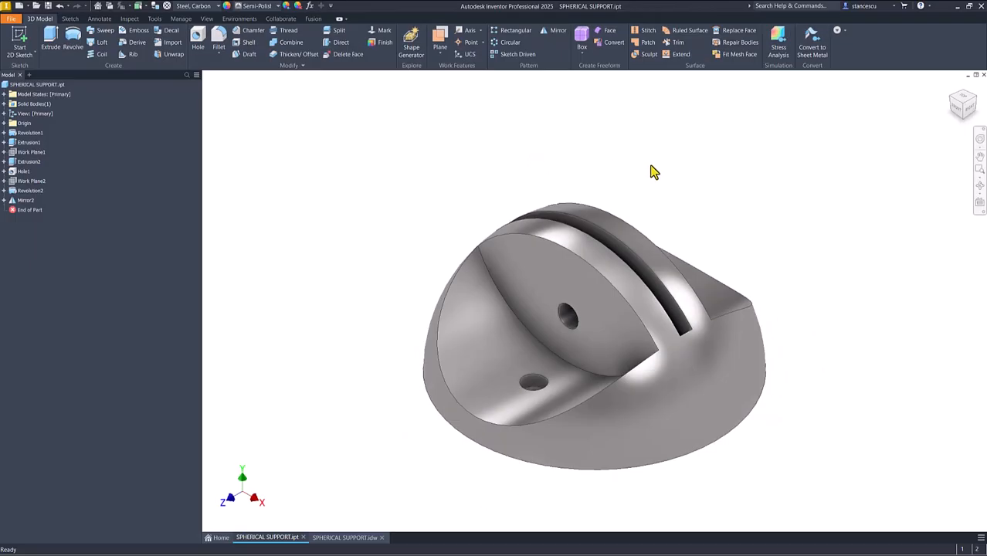
- Examine the SPHERICAL SUPPORT part from several directions in Inventor, restore the home view, and bring up its drawing SPHERICAL SUPPORT.idw
click(487, 323)
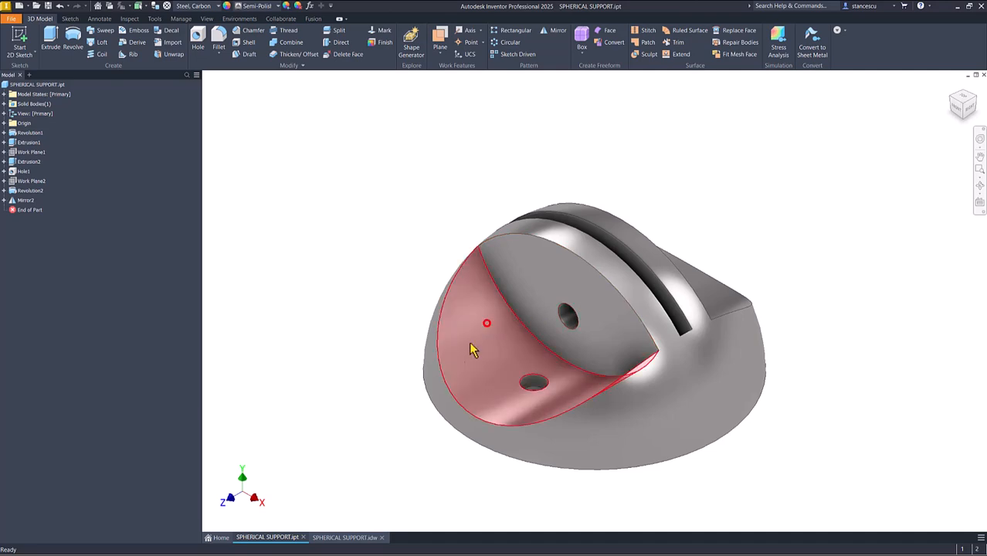
click(365, 347)
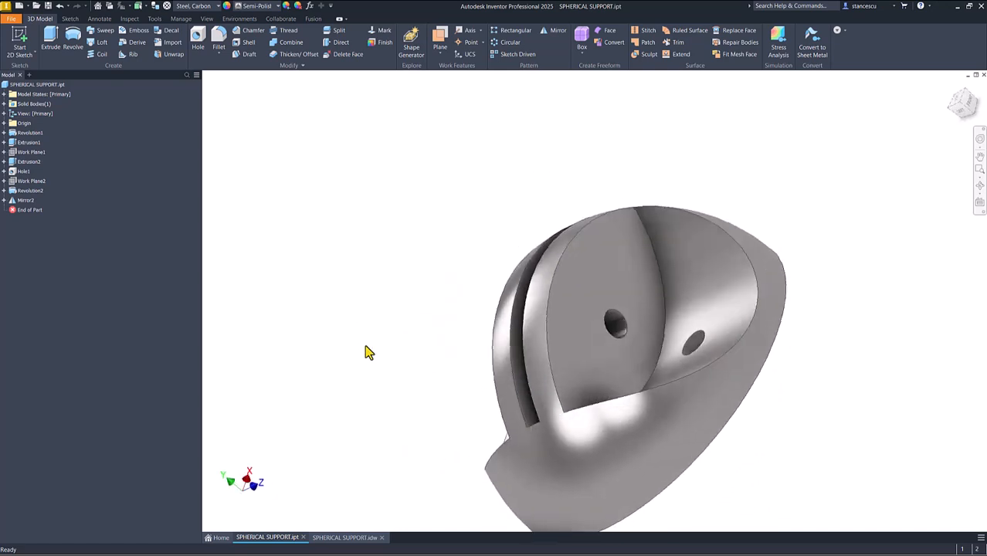
key(F6)
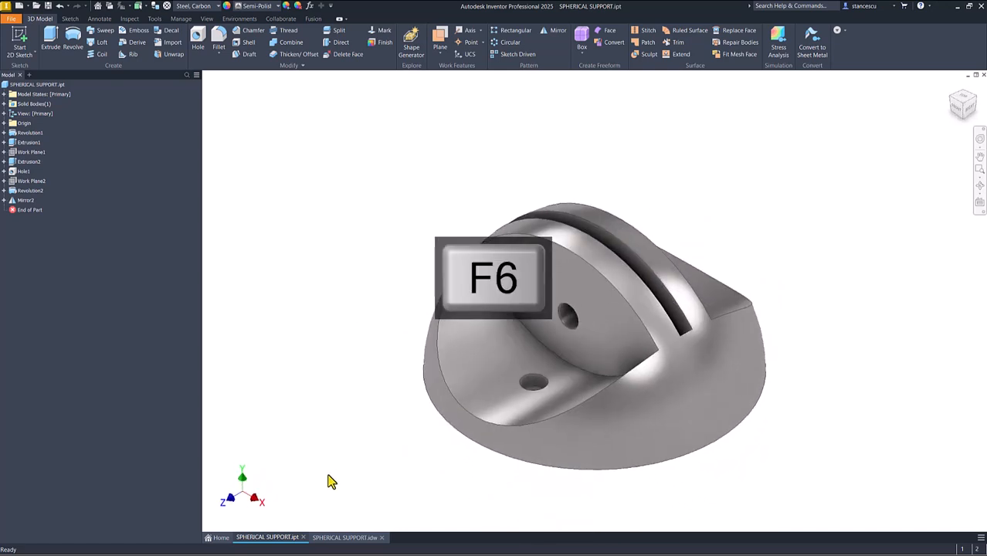
click(345, 538)
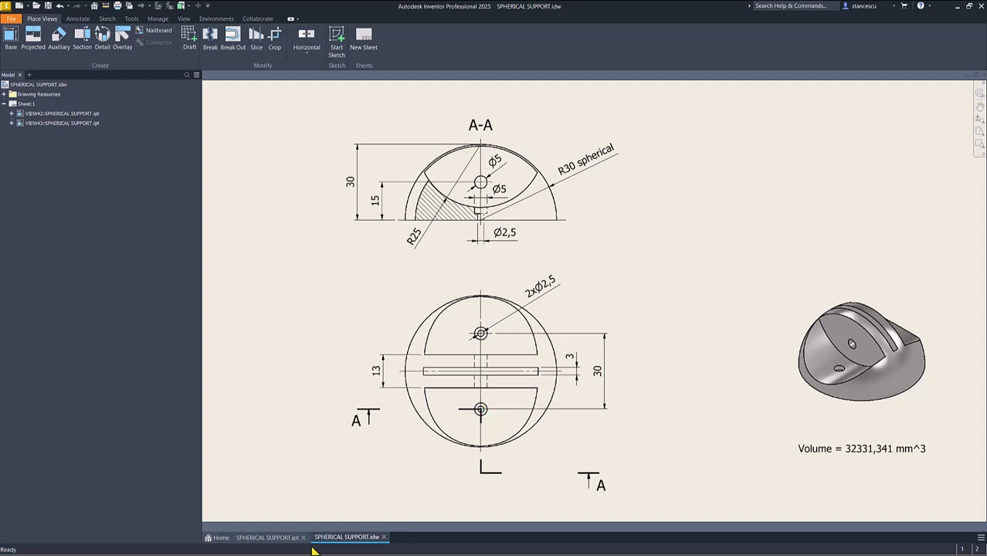
- Create a new part from the metric Standard (mm).ipt template and start a 2D sketch on the XY plane
click(20, 6)
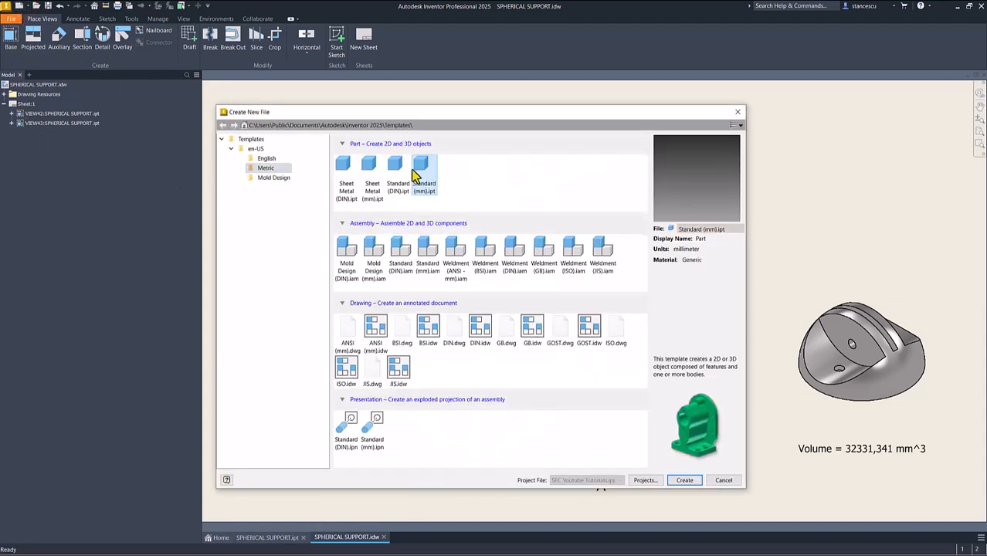
double_click(424, 172)
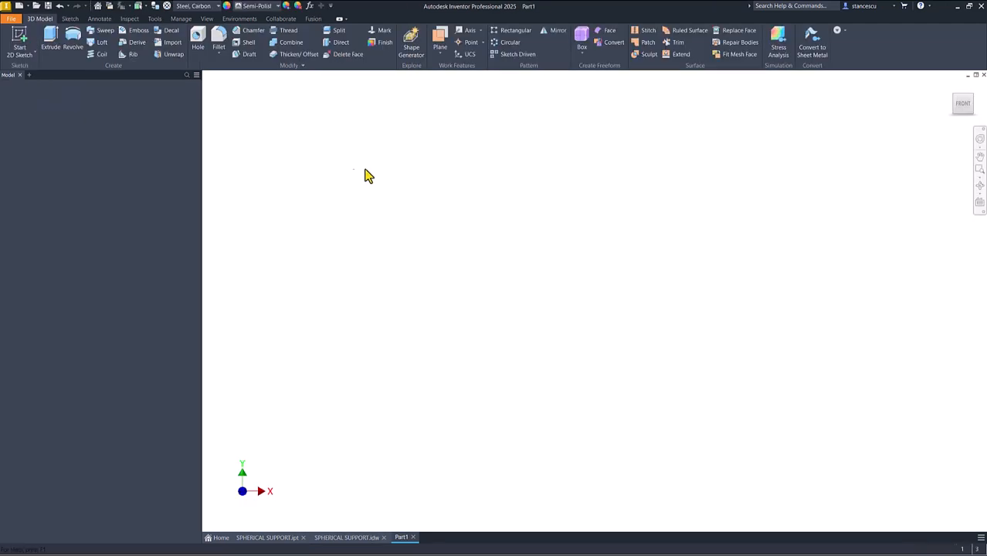
click(19, 37)
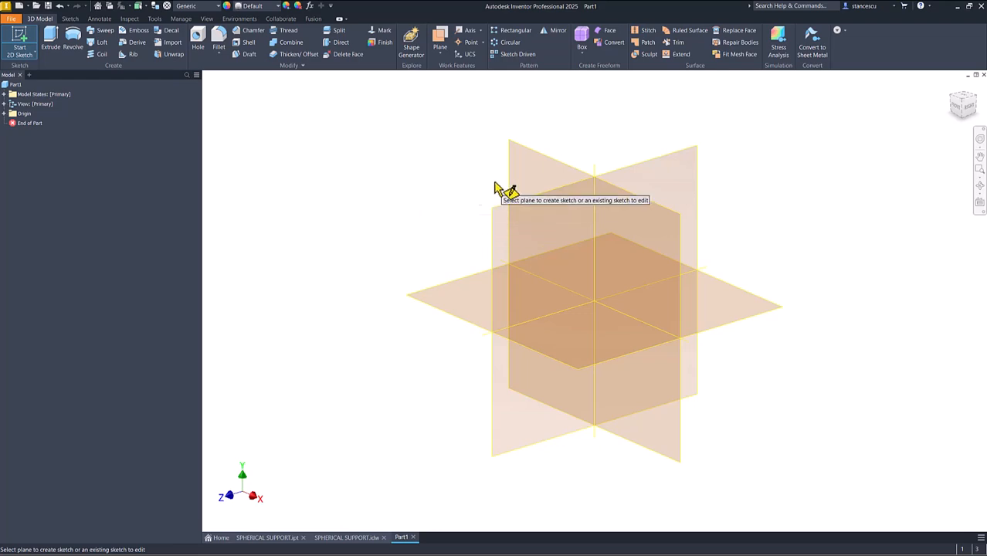
click(532, 158)
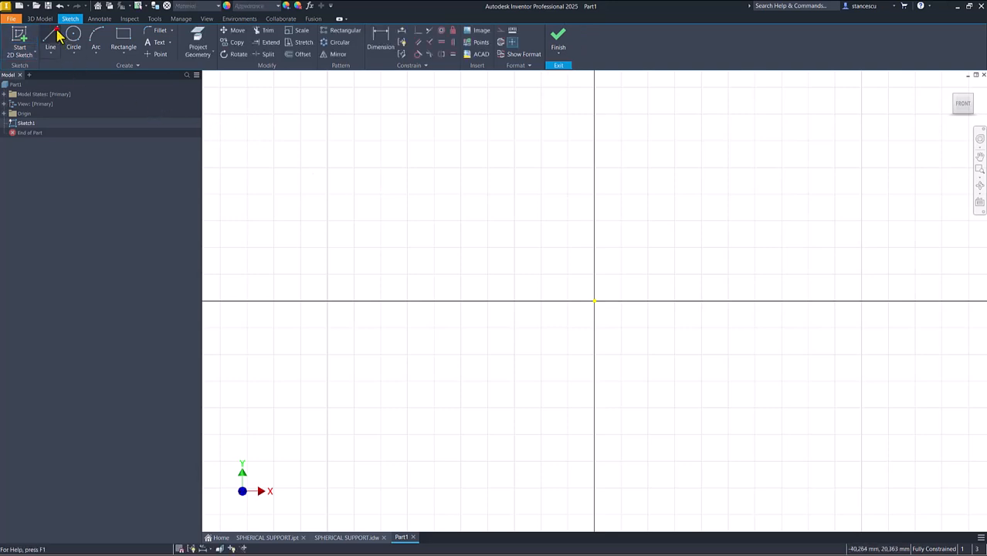
- Sketch a closed quarter-circle profile from the origin with a vertical line about 12 mm, a horizontal line about 12.7 mm and an arc
click(54, 36)
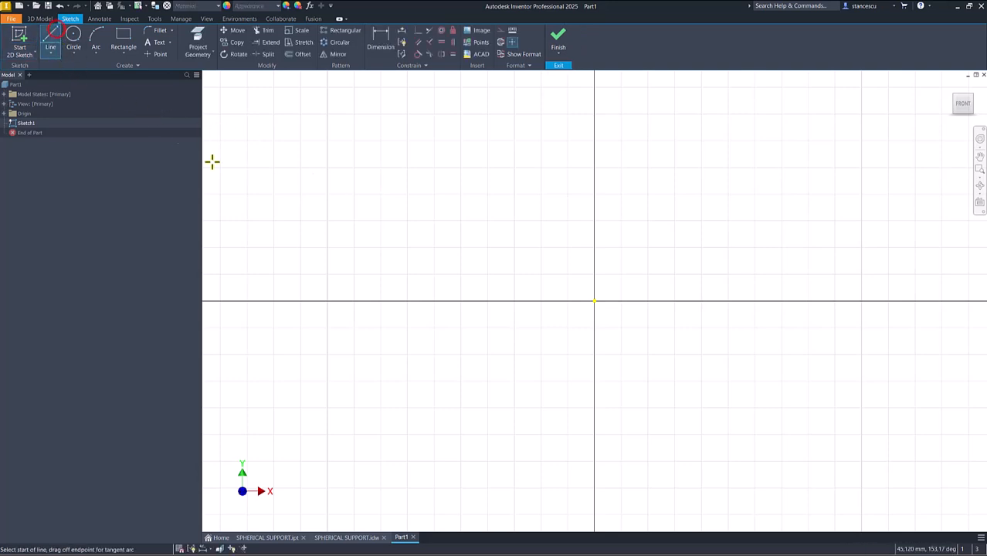
click(594, 140)
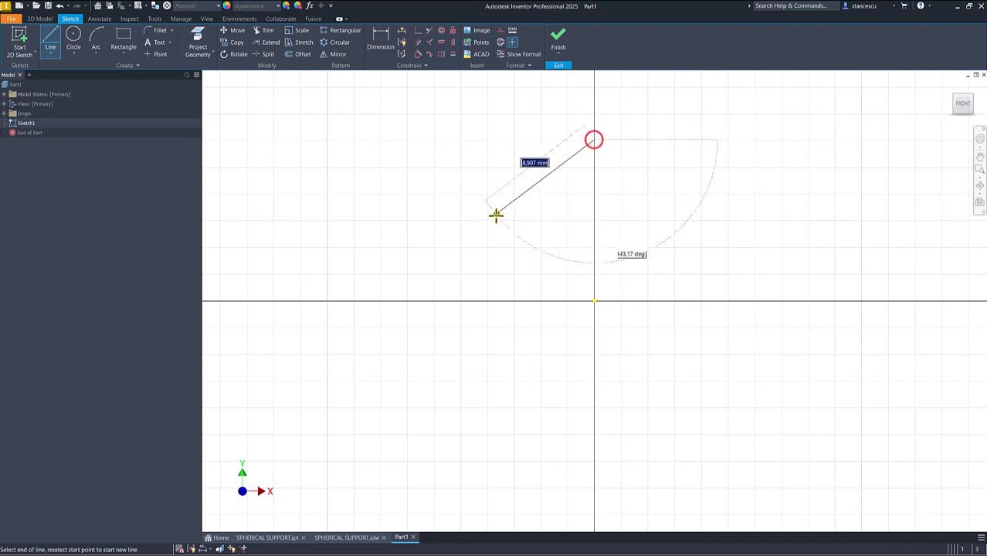
click(593, 301)
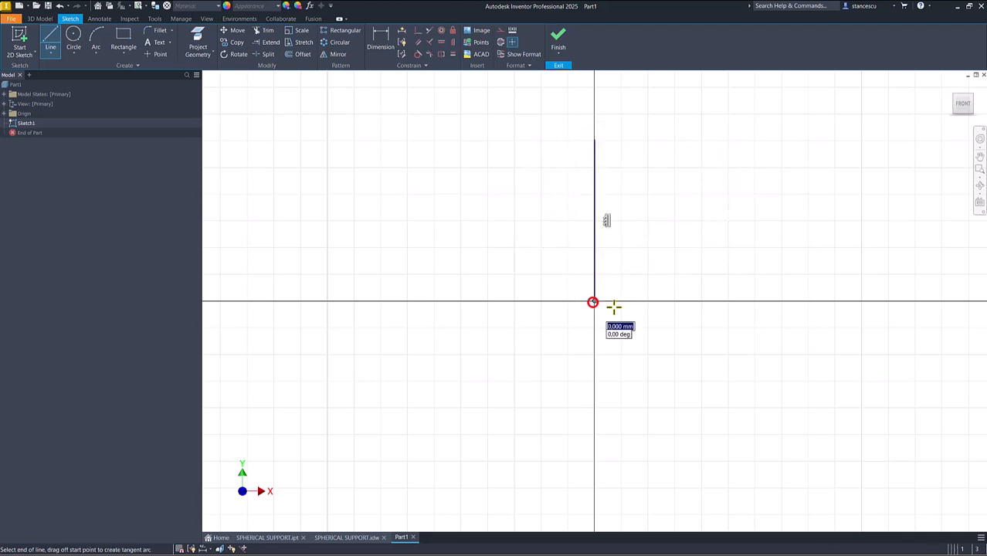
click(764, 301)
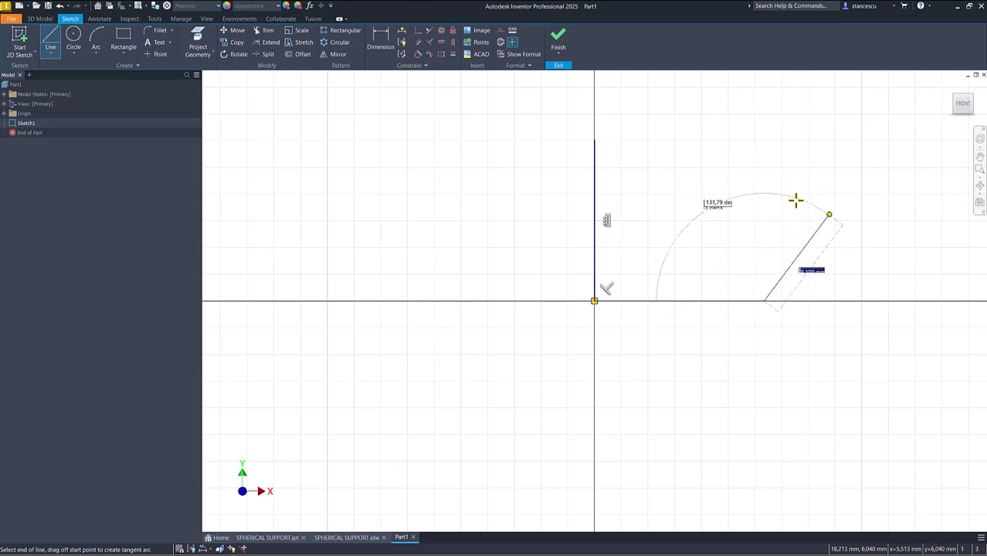
click(764, 300)
drag(764, 301, 747, 248)
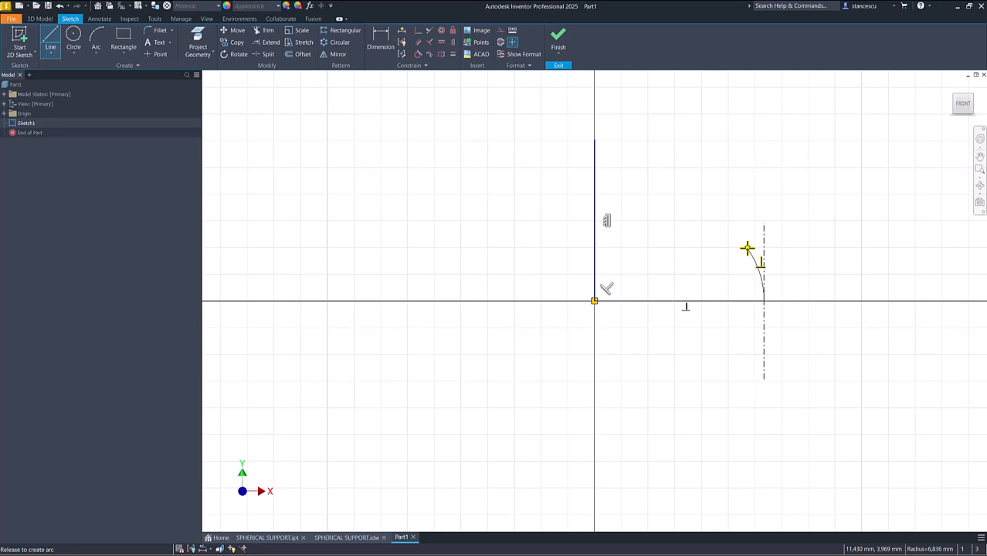
drag(747, 248, 594, 140)
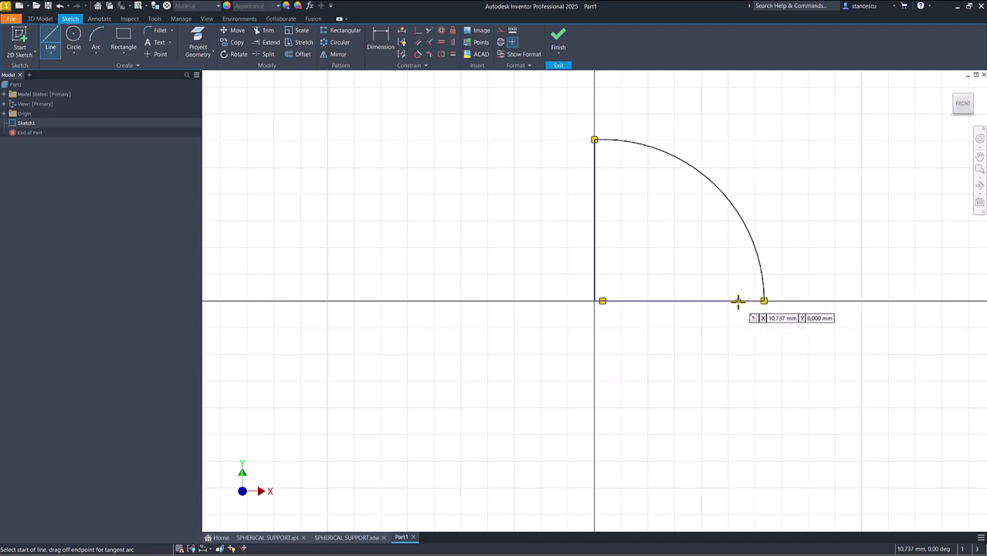
- Apply a coincident constraint between the arc's center point and the profile corner at the origin
click(418, 30)
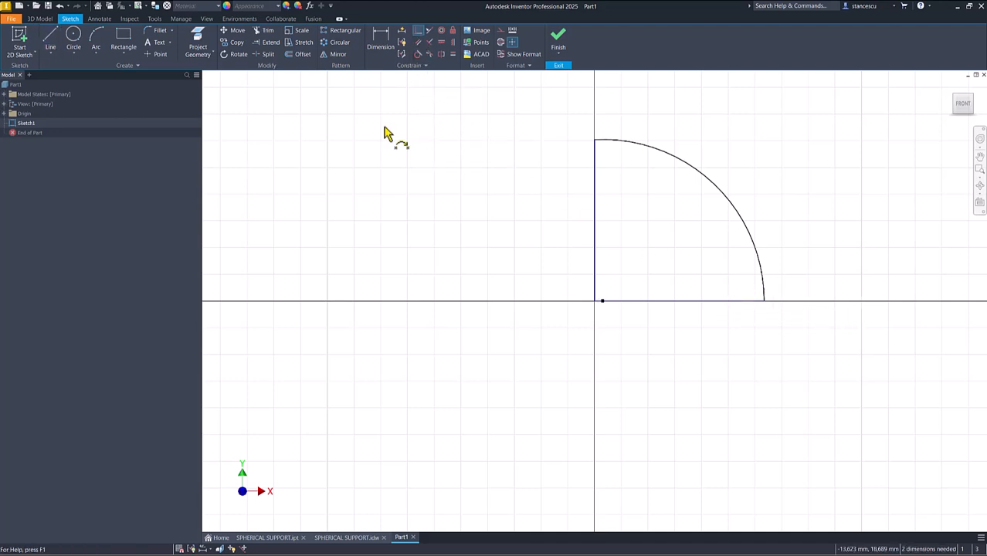
click(600, 301)
click(595, 302)
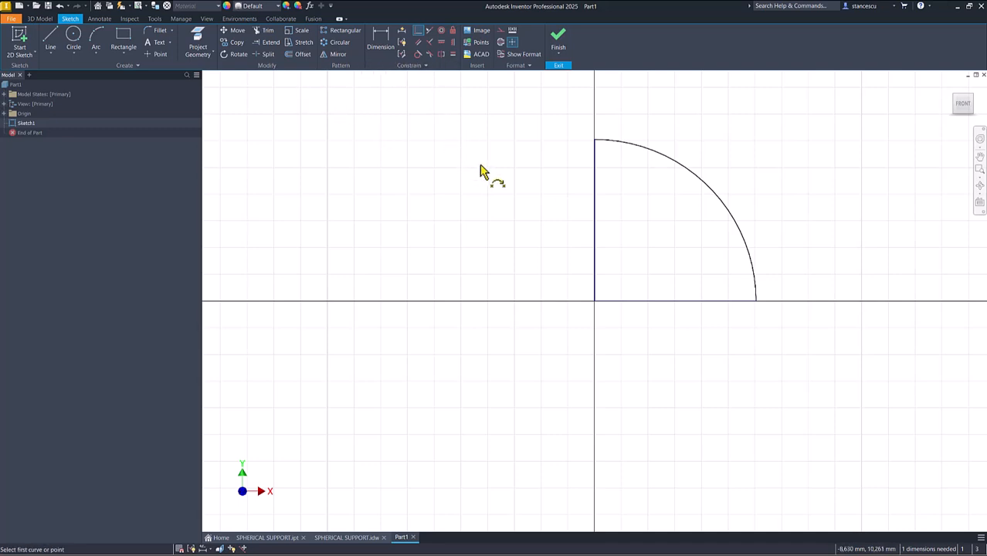
key(Escape)
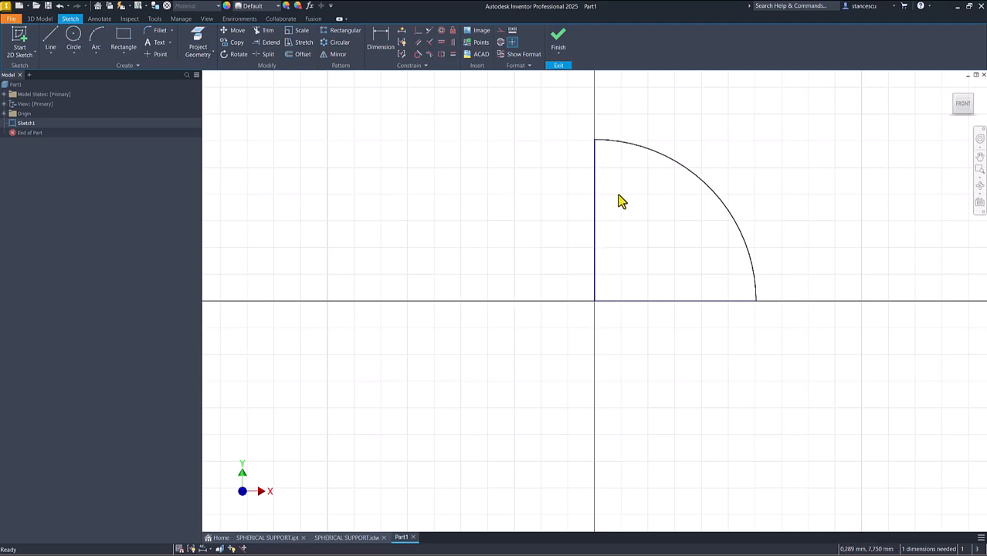
- Convert the vertical line of the quarter-circle profile into a centerline
drag(618, 191, 549, 222)
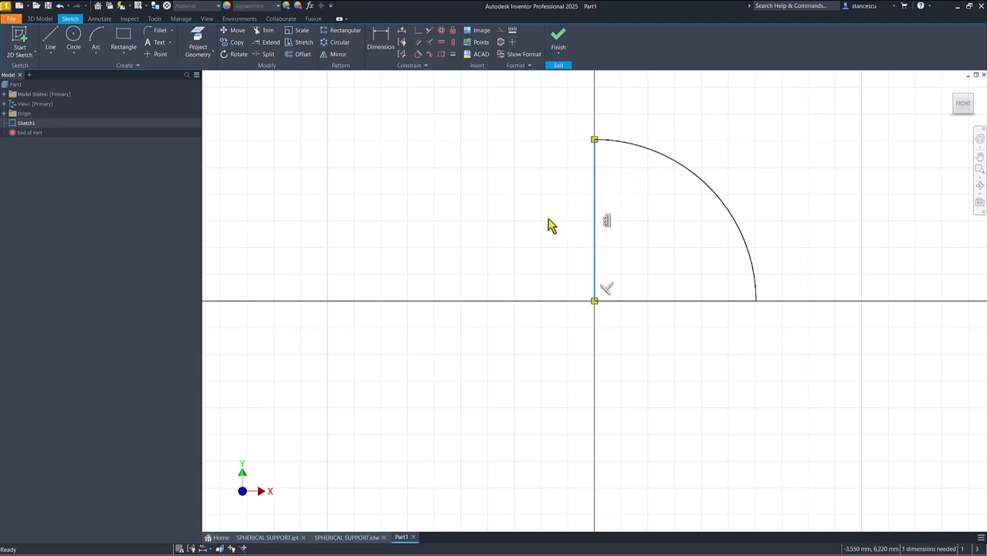
right_click(549, 224)
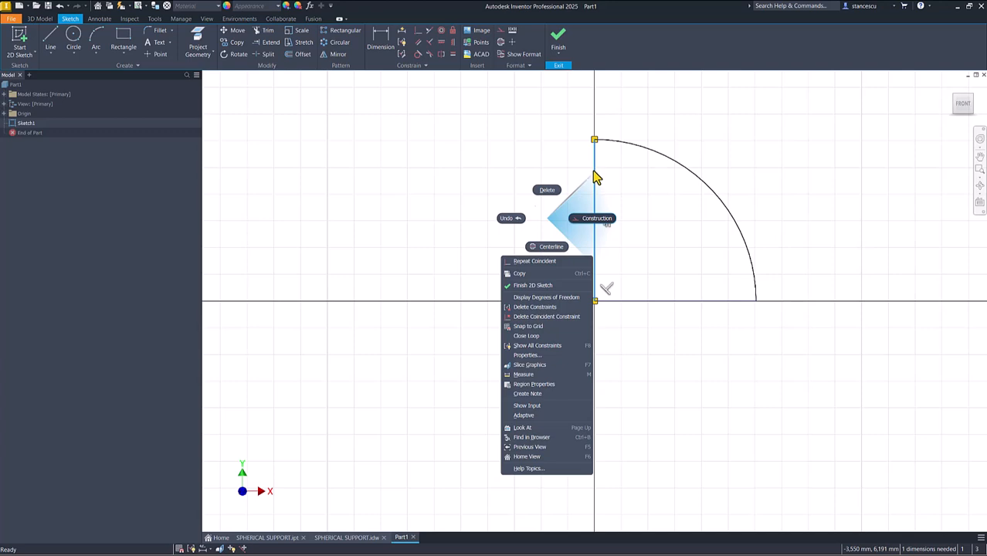
click(550, 248)
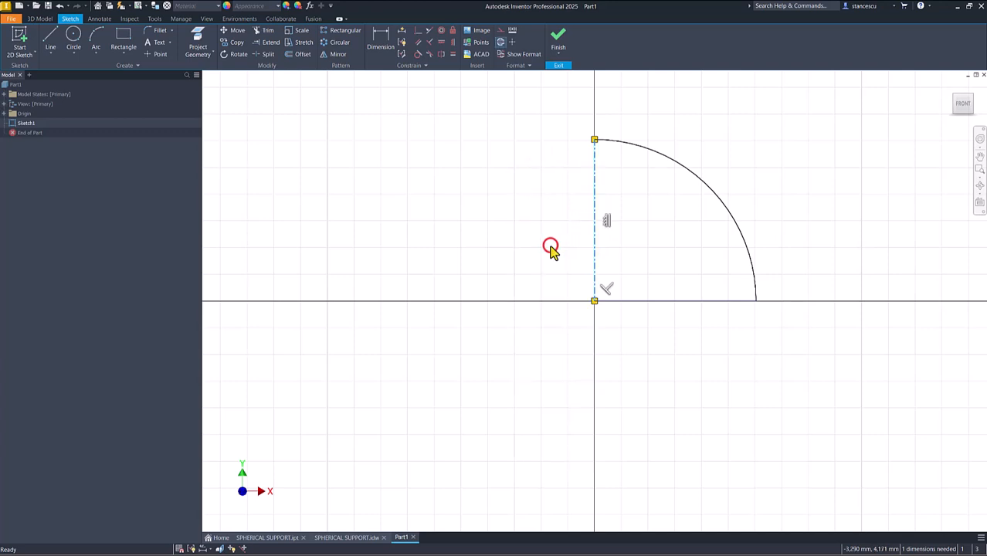
- Dimension the profile's arc with a radius of 30 mm
click(386, 40)
click(732, 216)
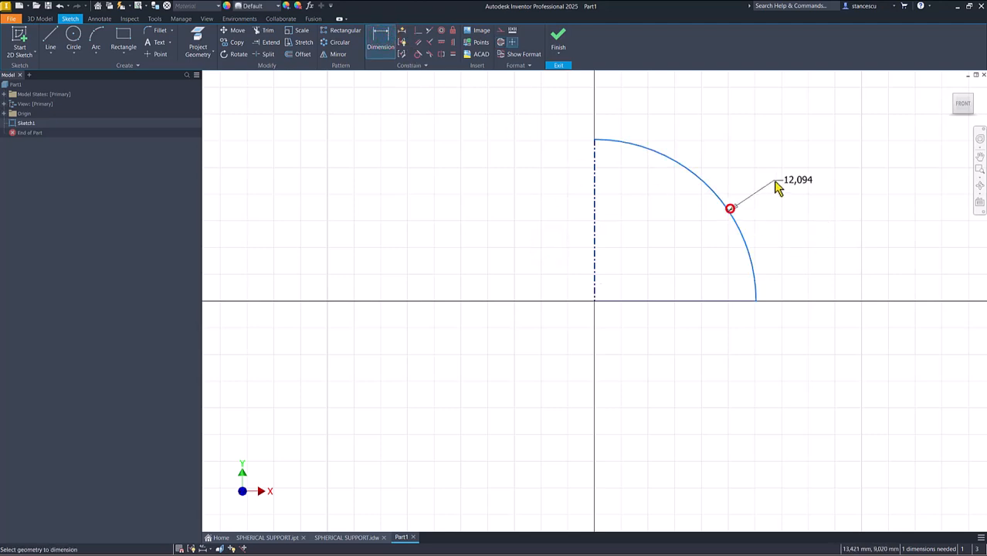
click(774, 182)
text(30)
key(Return)
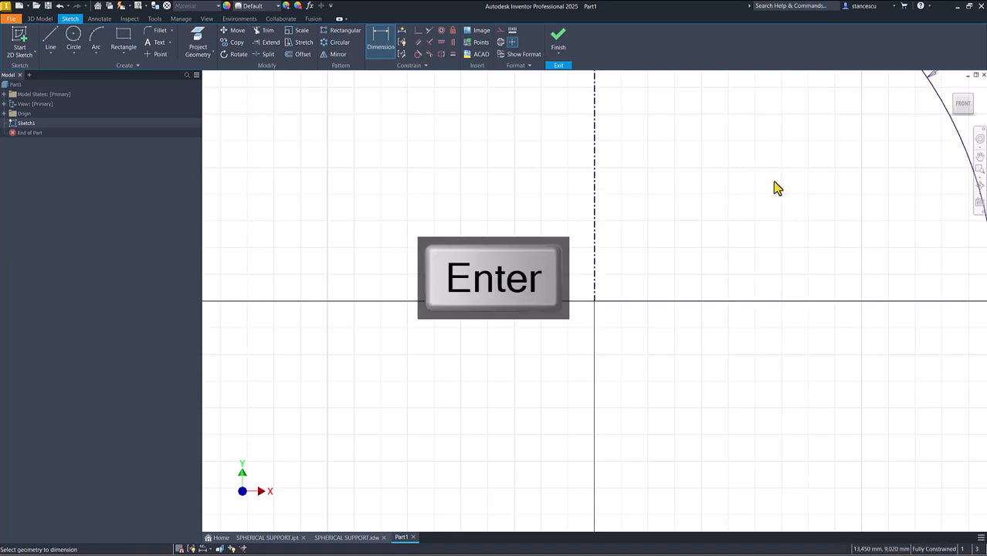
key(Home)
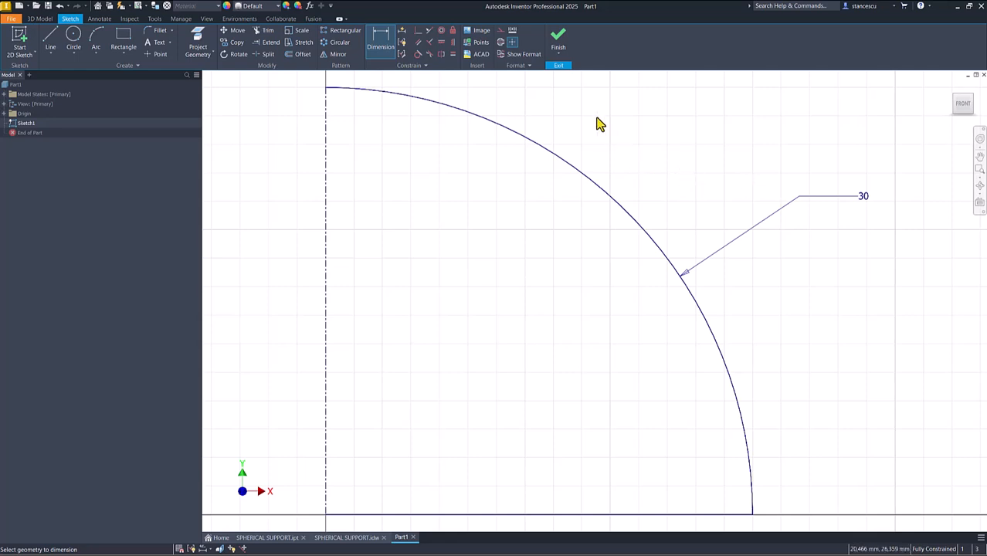
- Finish the sketch and revolve the quarter-circle profile a full 360 degrees around the centerline into a hemisphere
click(553, 51)
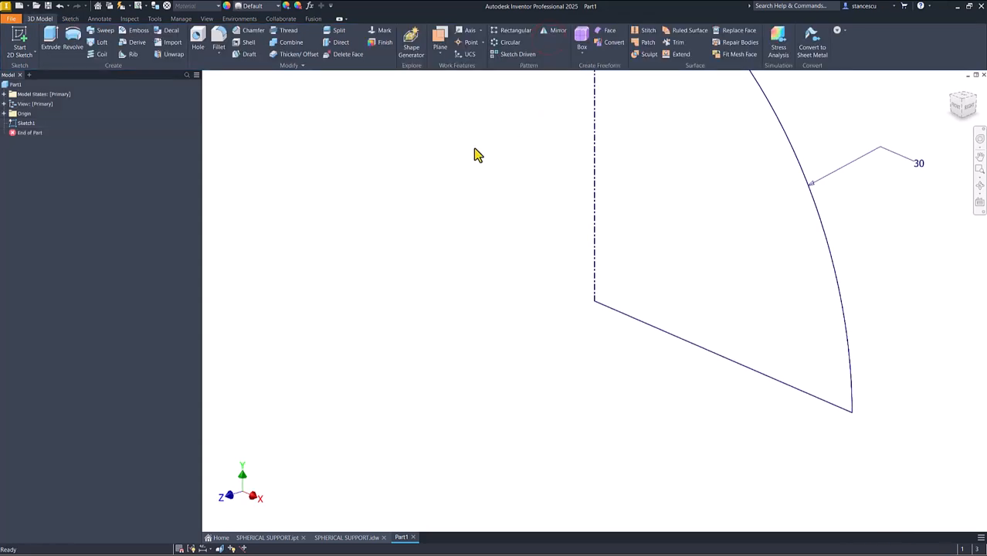
key(F6)
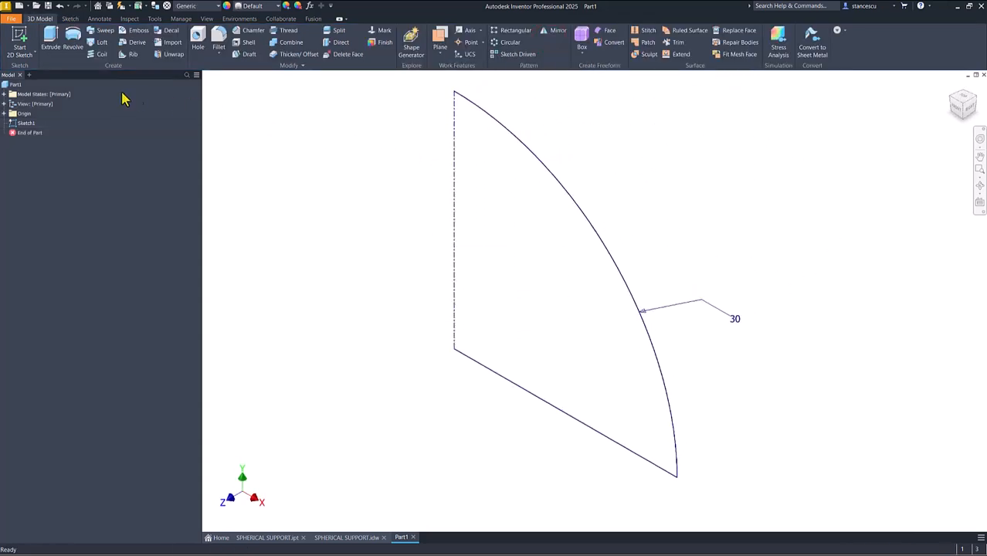
click(73, 43)
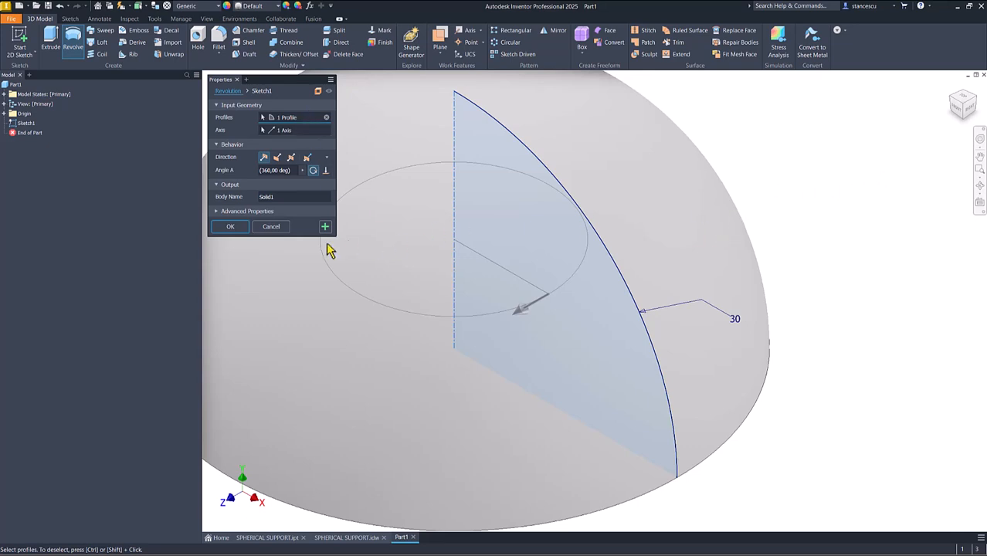
click(242, 227)
key(F6)
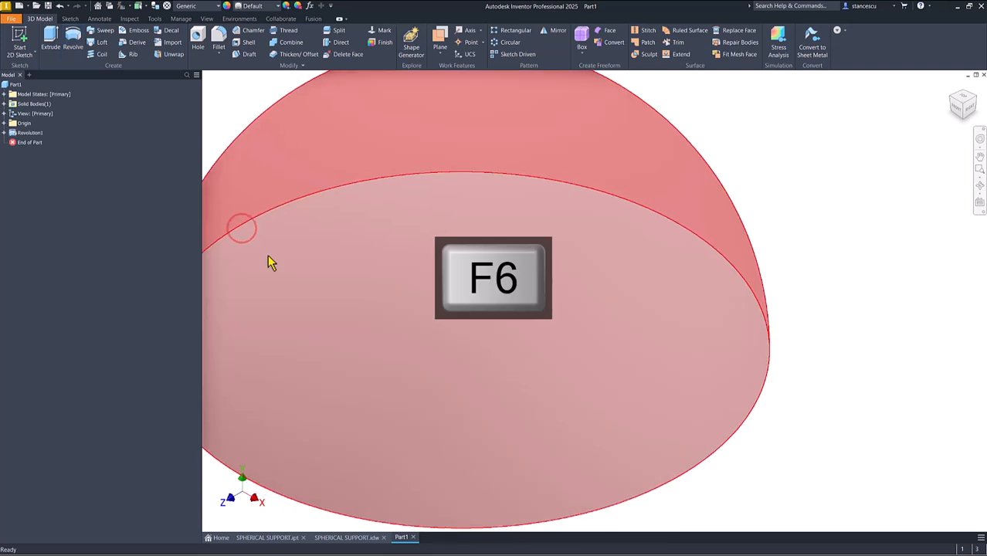
- Examine the cut shape on the finished SPHERICAL SUPPORT.ipt model and consult the drawing SPHERICAL SUPPORT.idw
click(267, 537)
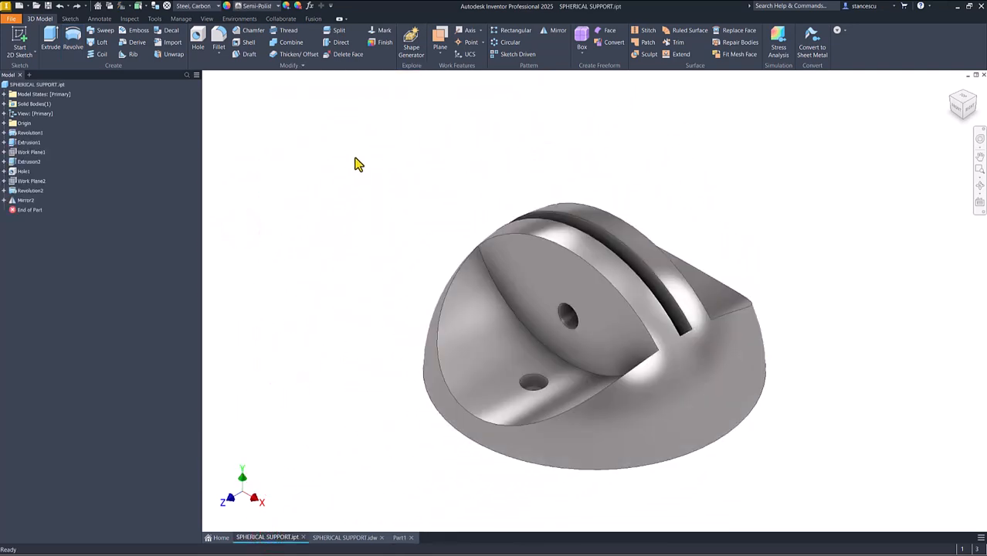
shift+middle_drag(592, 142, 588, 231)
key(F6)
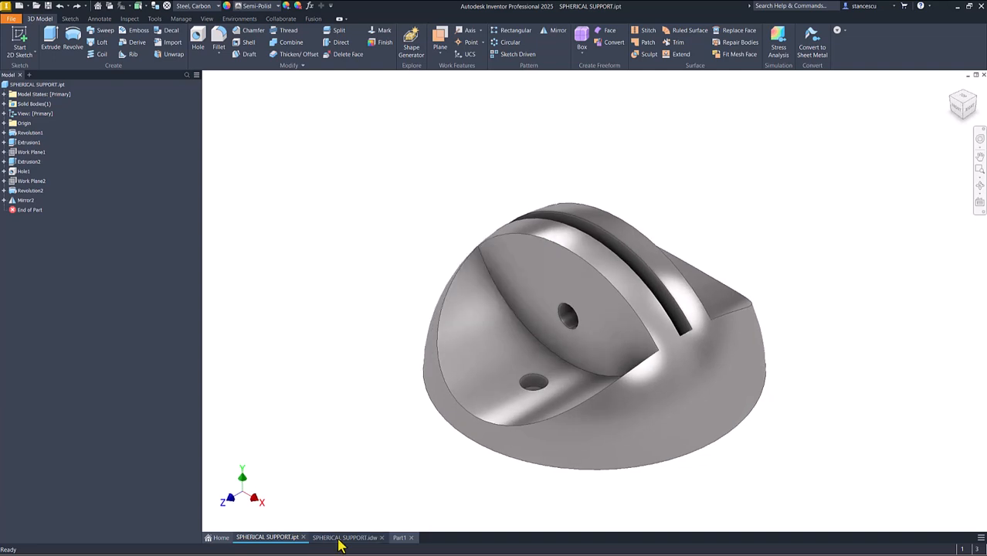
click(340, 539)
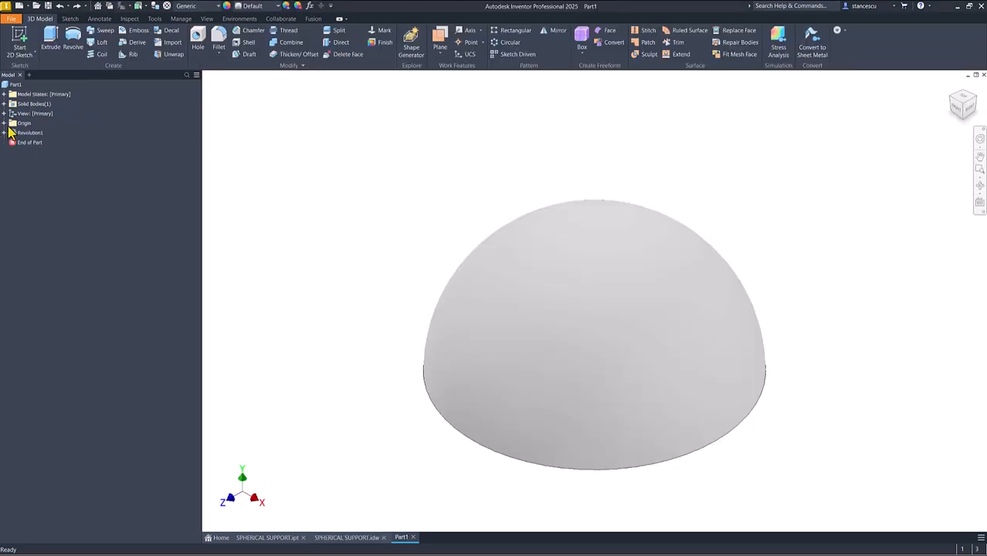
- Start a new 2D sketch on the XY plane of Part1 and slice the graphics at the sketch plane
click(5, 123)
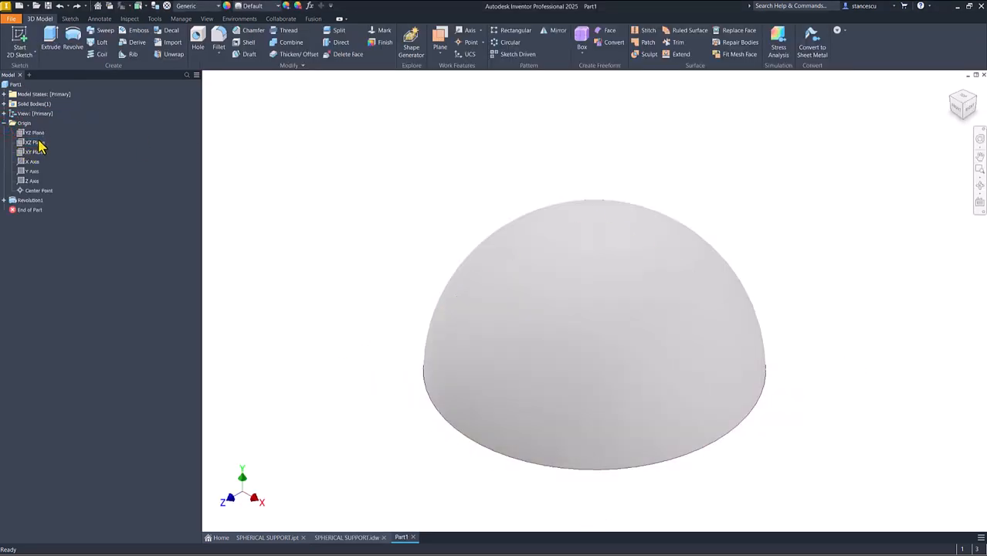
click(33, 152)
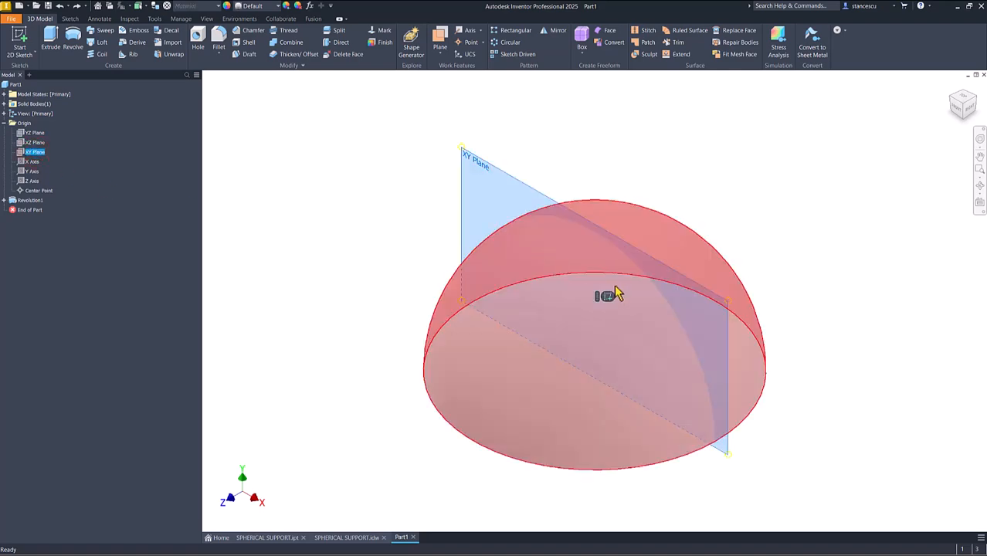
click(608, 301)
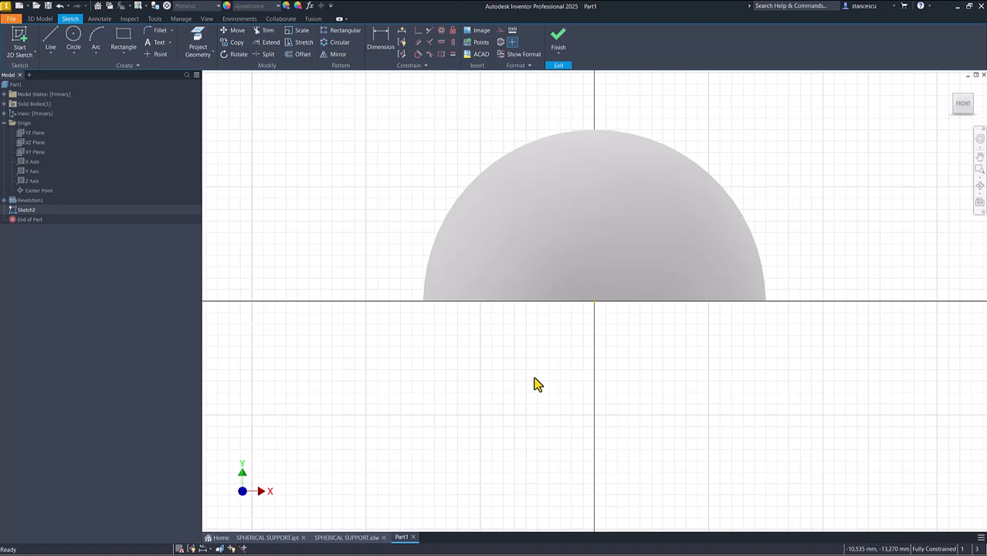
key(F7)
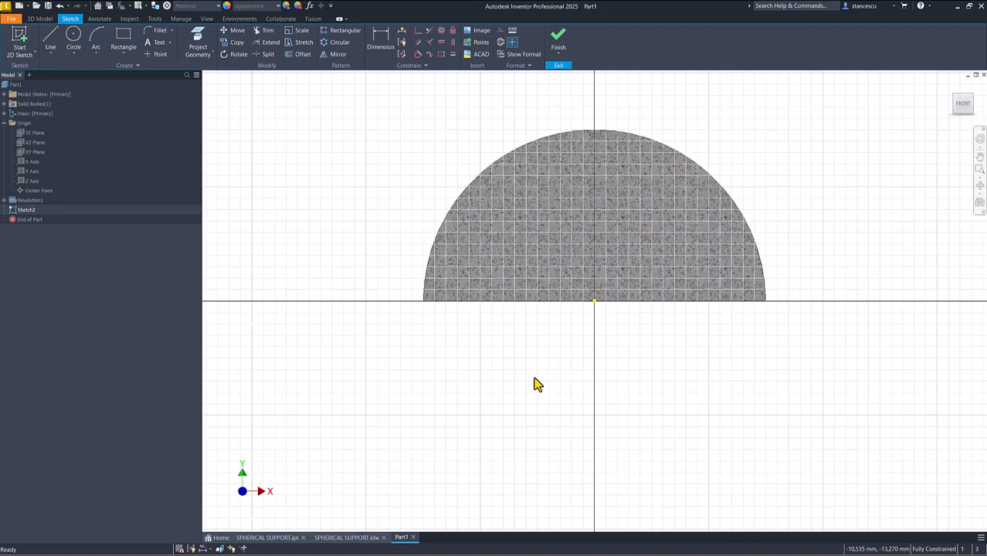
middle_drag(545, 214, 525, 317)
- Try a circle beside the hemisphere with its size entered as a diameter, and undo it
click(73, 35)
key(Escape)
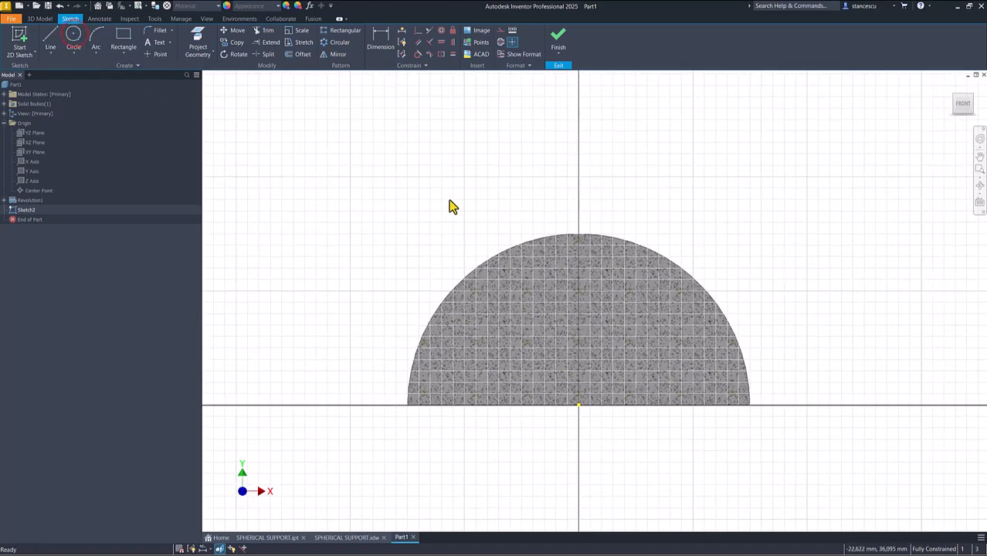
click(74, 36)
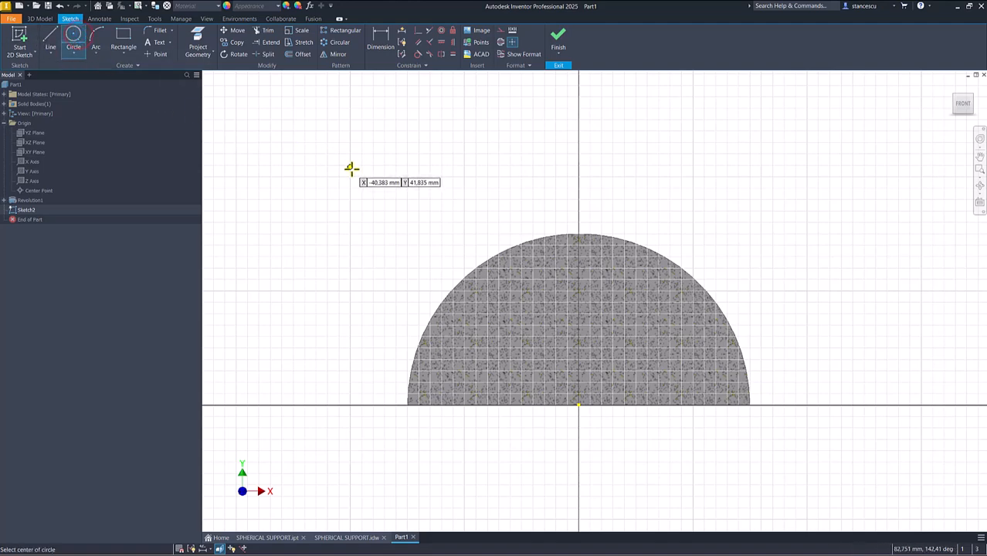
click(375, 186)
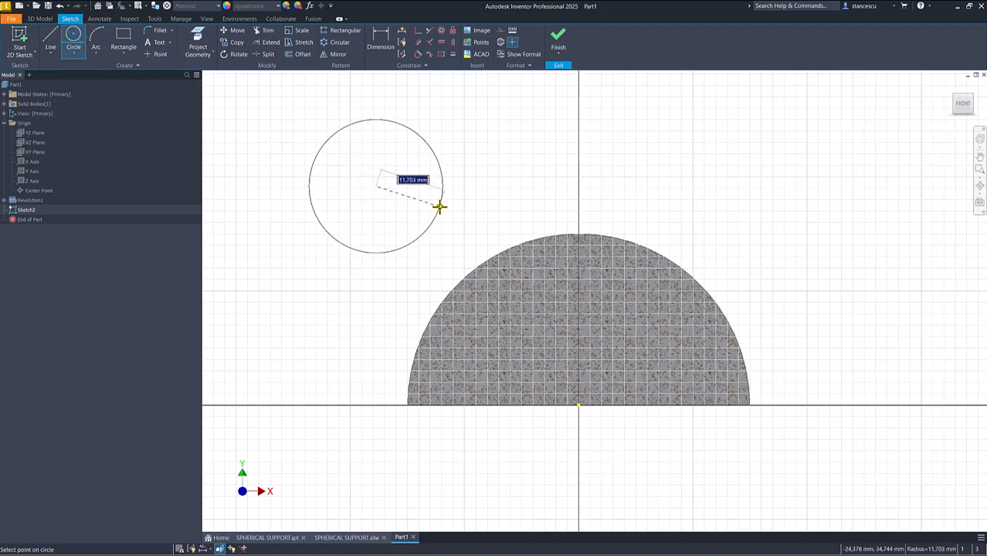
right_click(439, 207)
click(432, 294)
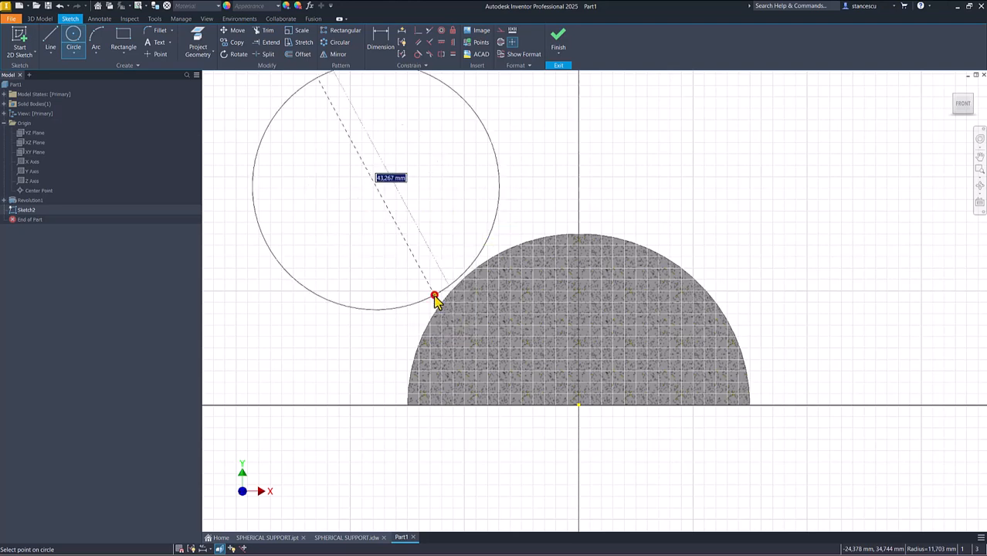
click(426, 211)
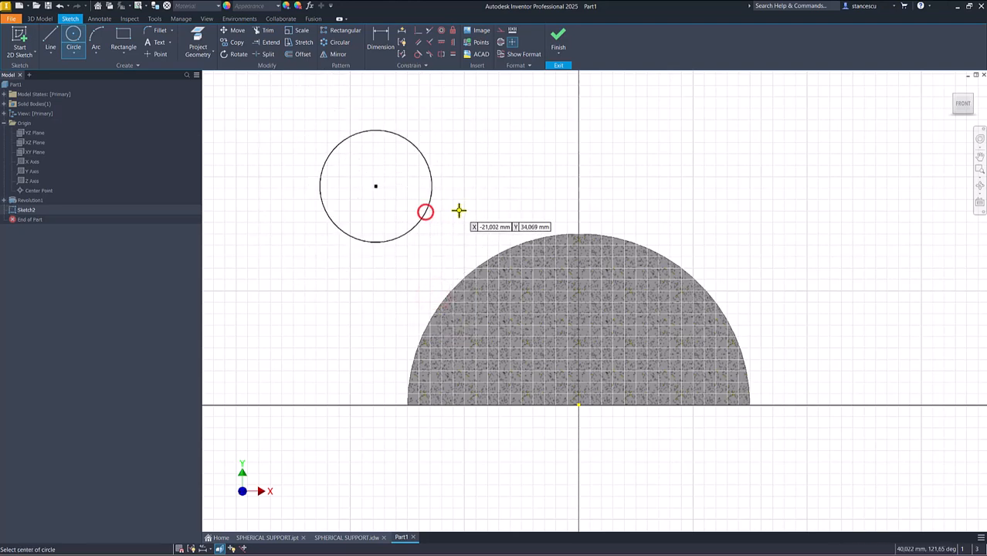
key(ctrl+z)
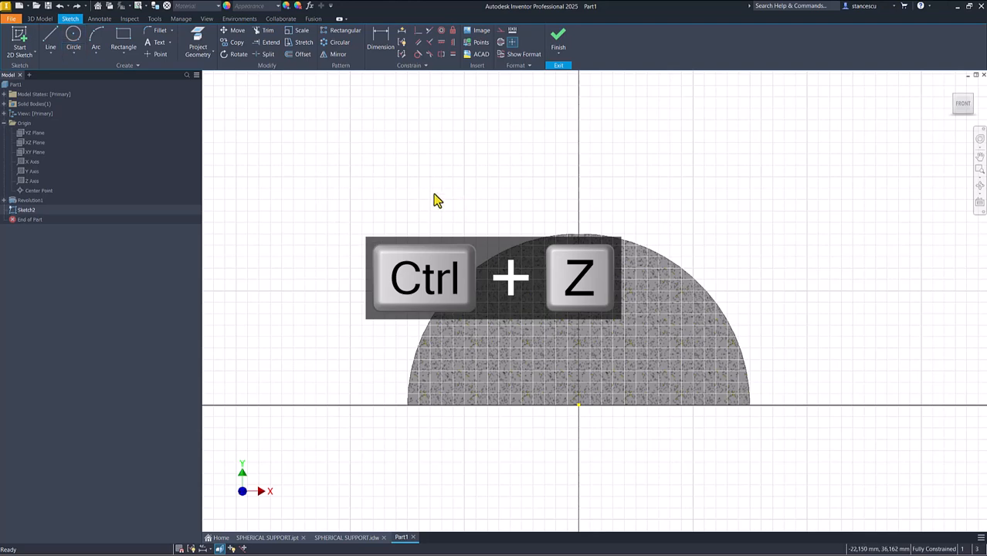
- Sketch a circle above the hemisphere's edge, switching its size input to radius and setting it to 25 mm
click(75, 37)
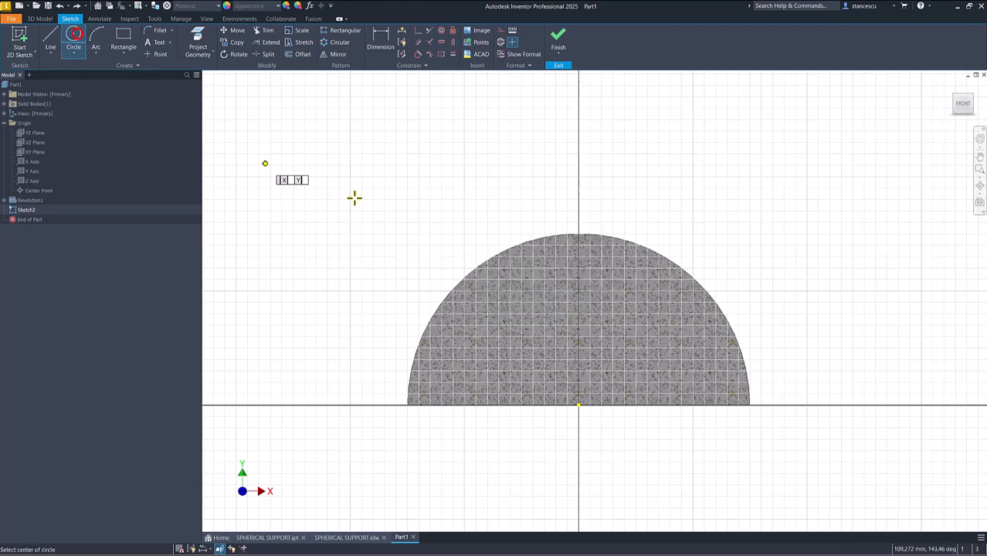
click(429, 190)
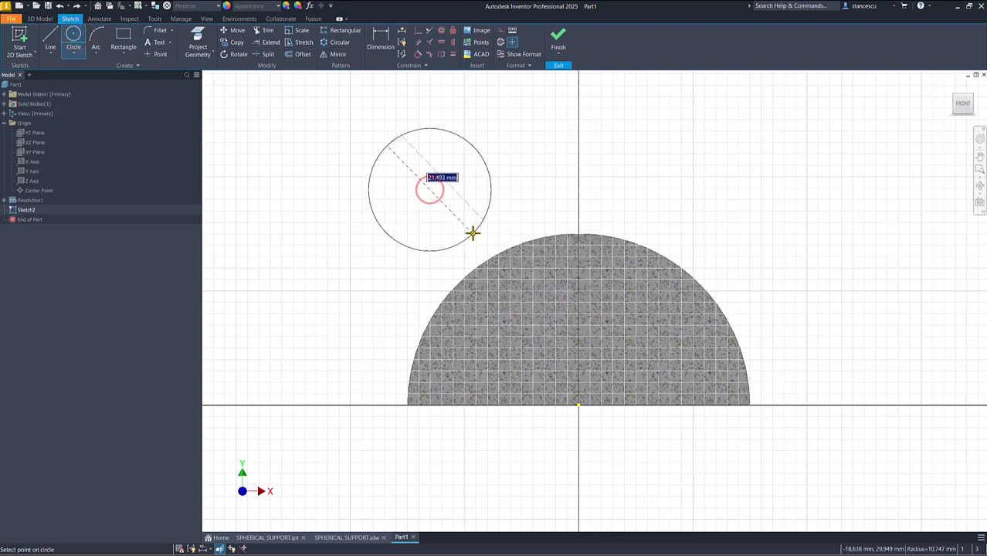
right_click(472, 232)
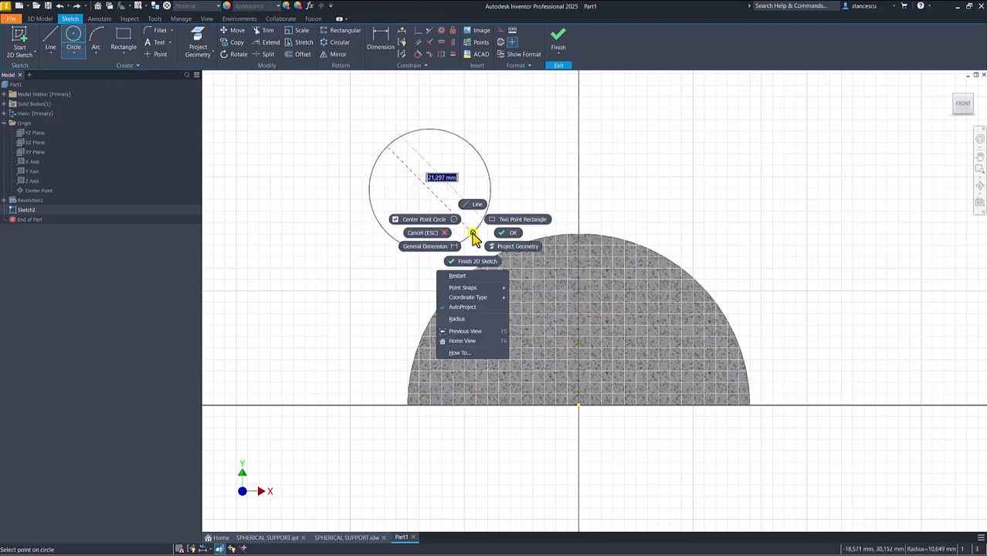
click(461, 321)
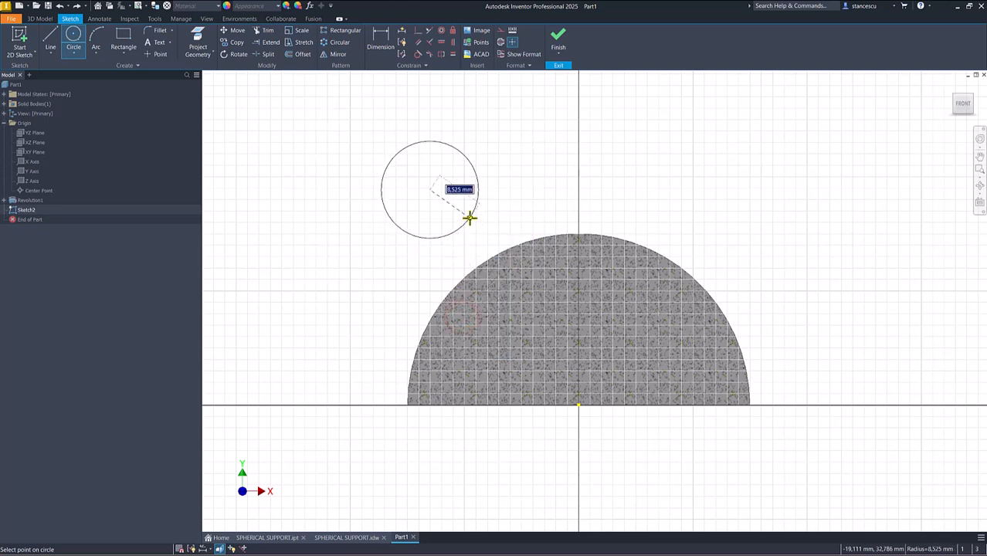
text(25)
key(Return)
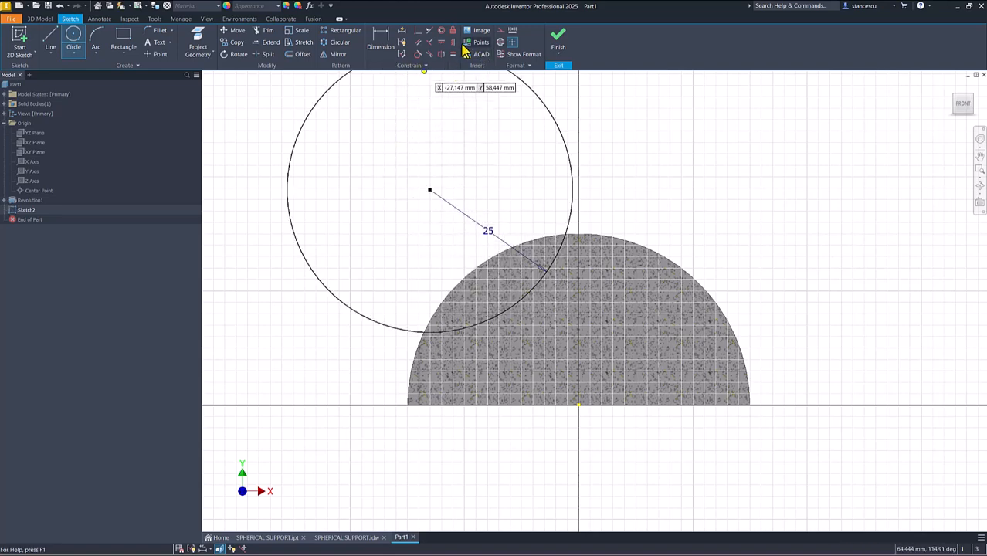
- Apply a vertical constraint between the 25 mm circle's center point and the sketch origin
click(454, 42)
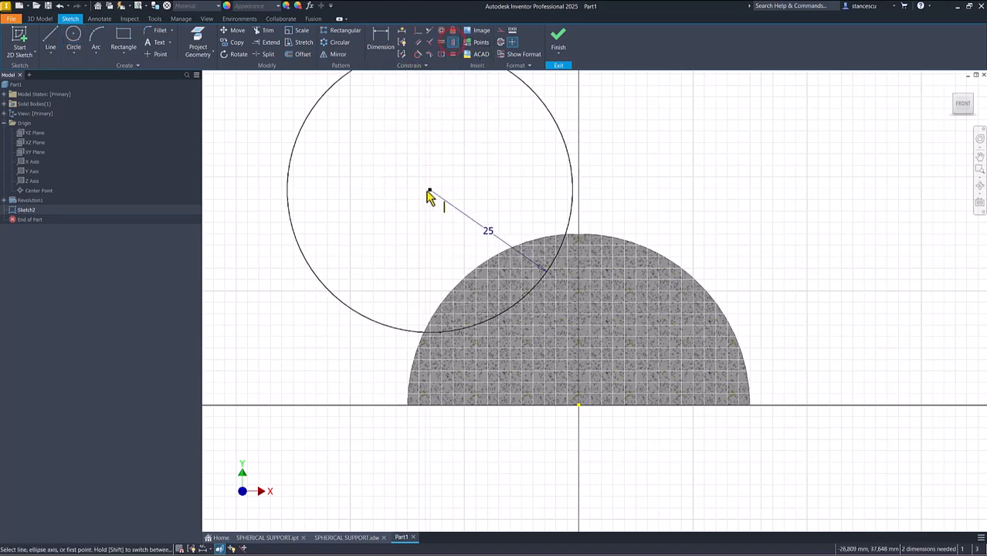
click(431, 191)
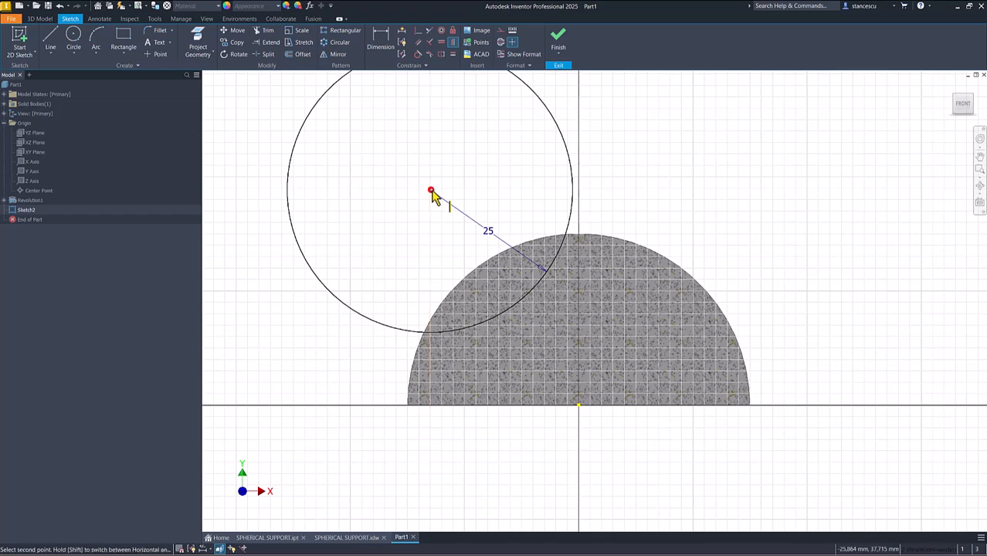
click(578, 405)
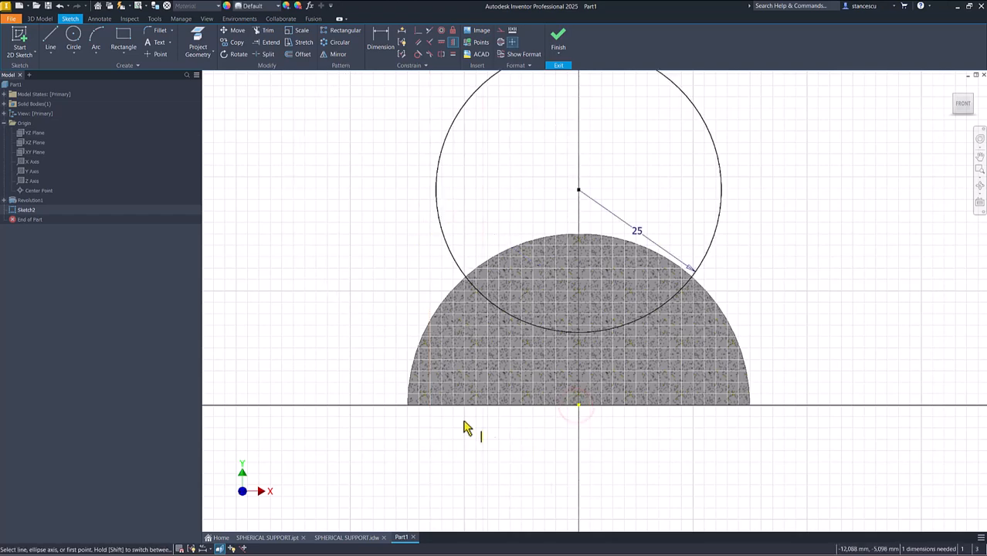
- Dimension the 25 mm circle's center 30 mm above the hemisphere's flat base, following the SPHERICAL SUPPORT drawing, and finish the sketch
click(335, 540)
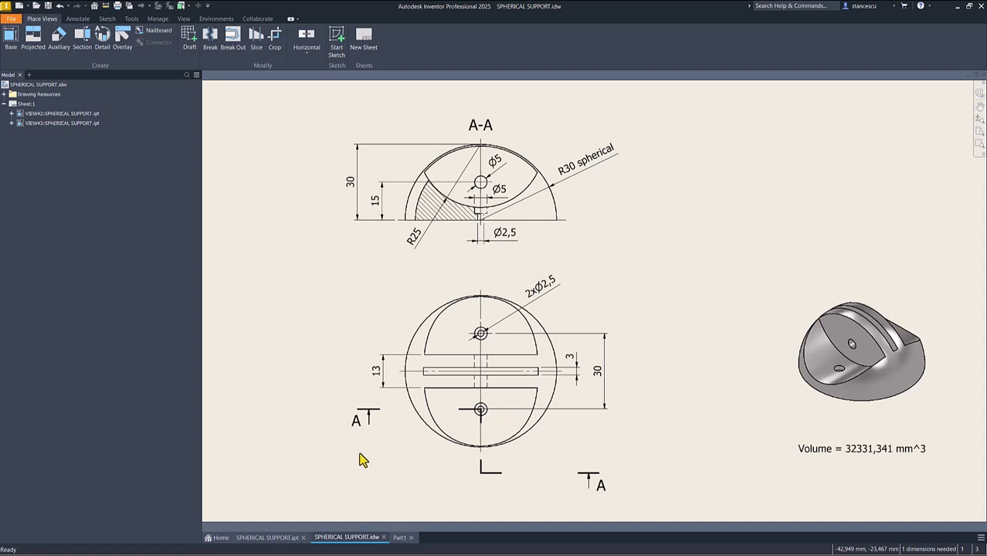
click(400, 537)
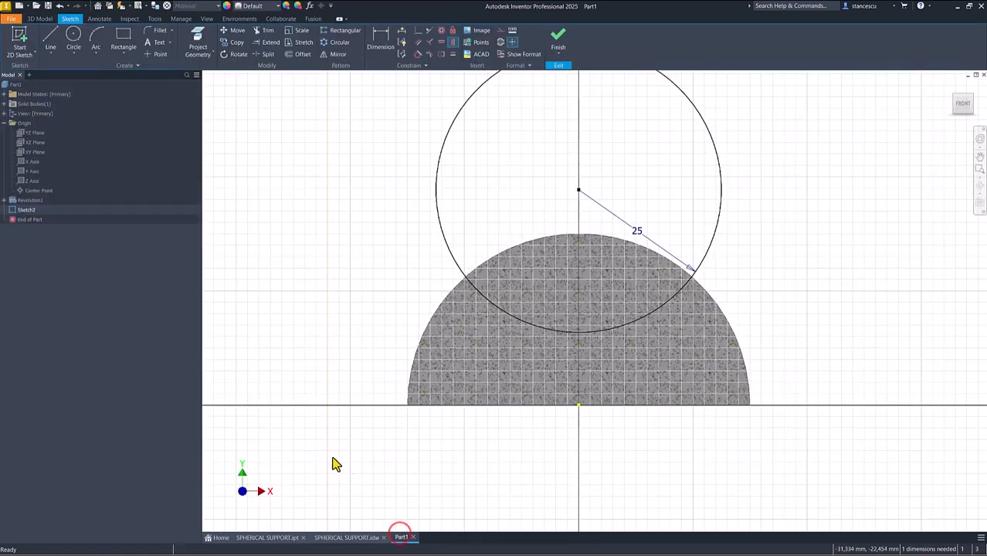
click(380, 39)
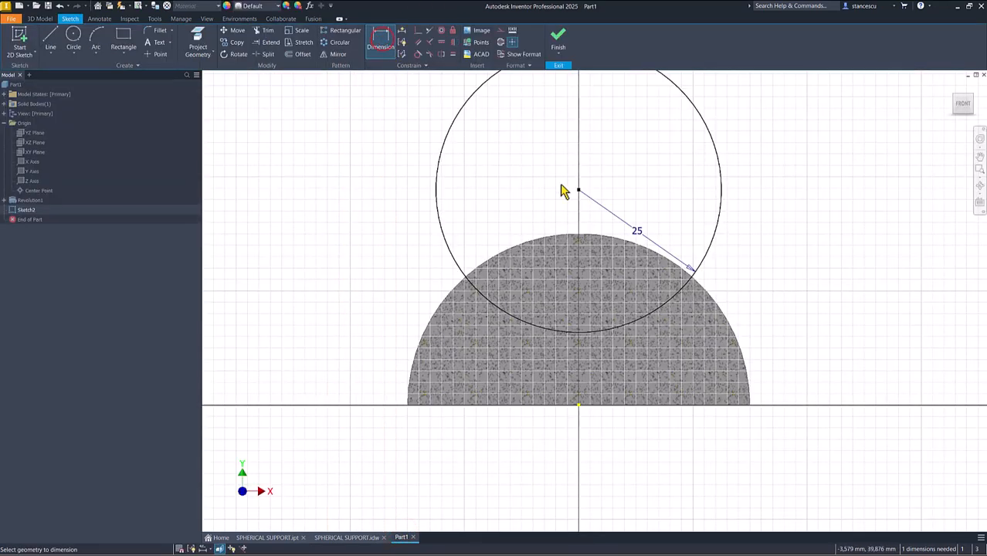
click(579, 190)
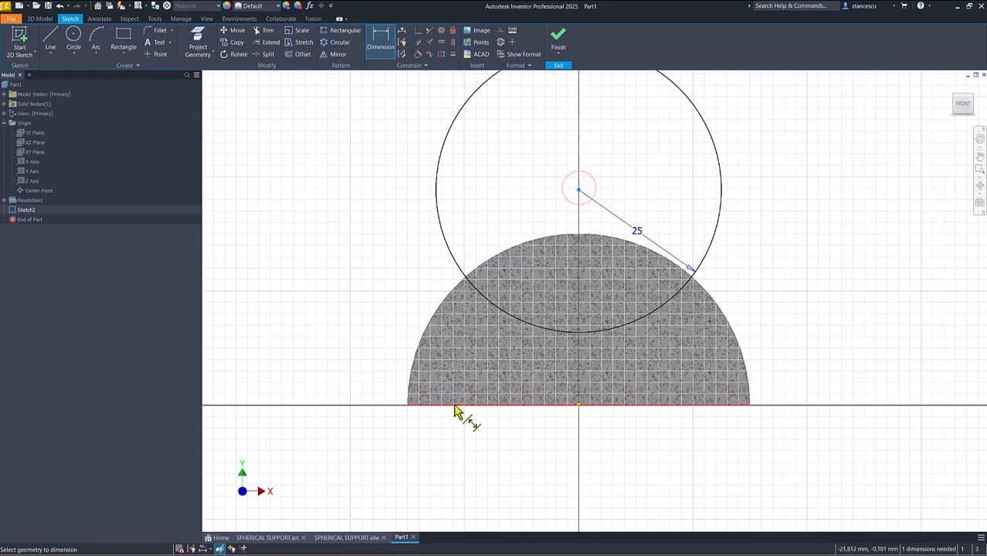
click(453, 404)
click(321, 309)
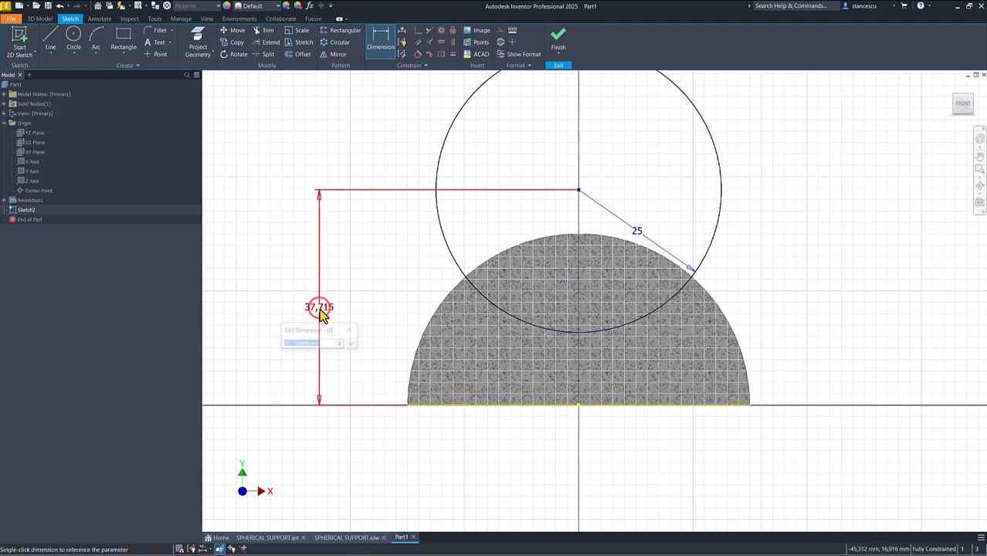
text(30)
key(Return)
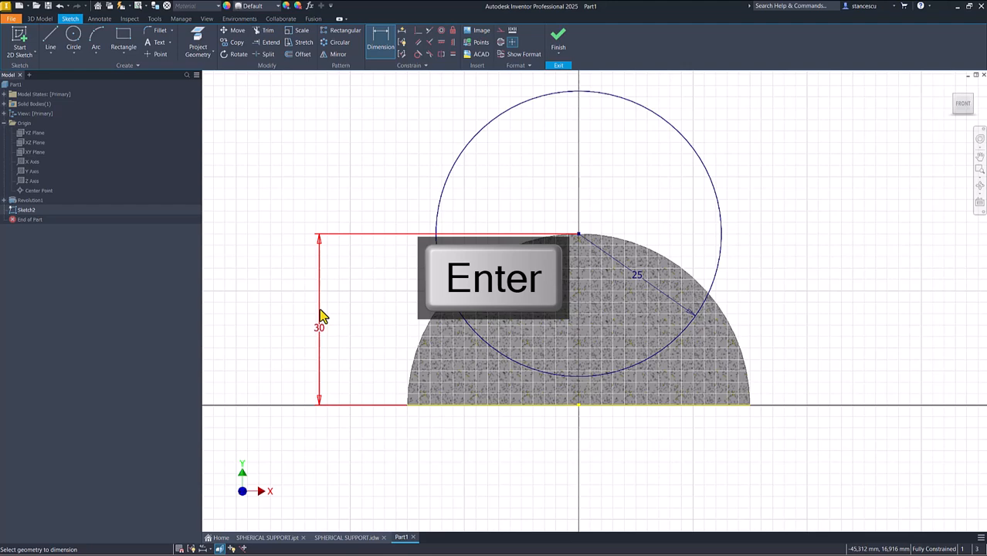
click(558, 37)
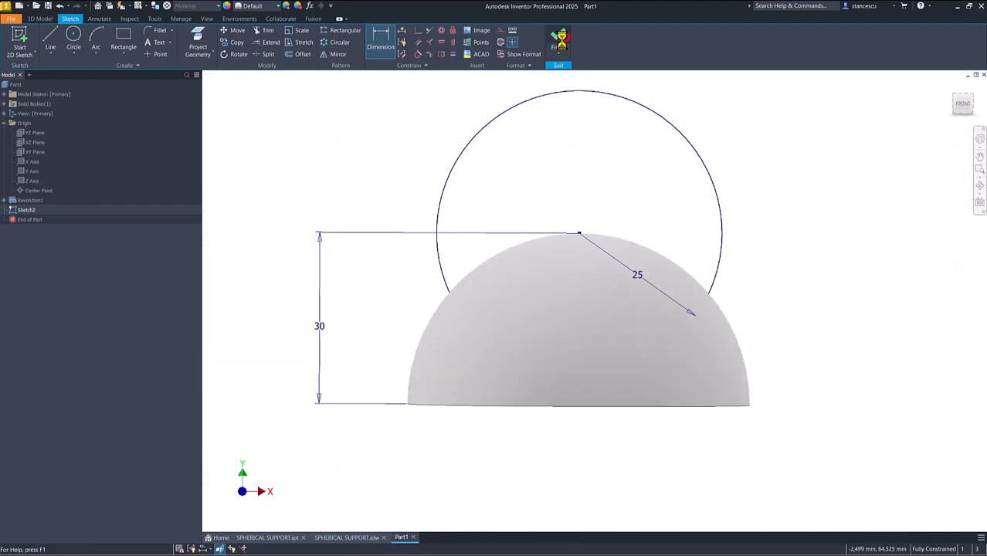
- Extrude the R25 circle as a symmetric 3 mm cut through the top of the hemisphere
click(60, 46)
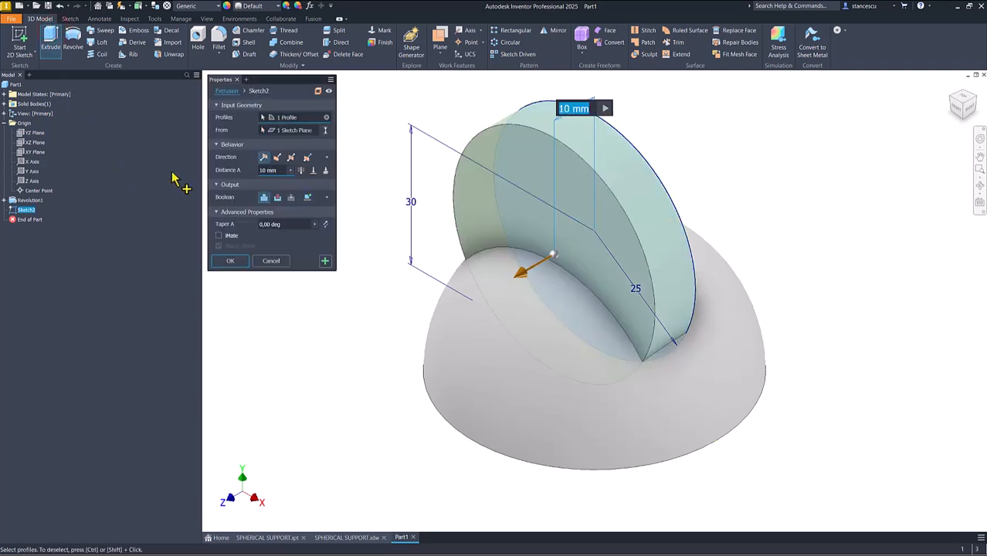
click(277, 156)
click(291, 156)
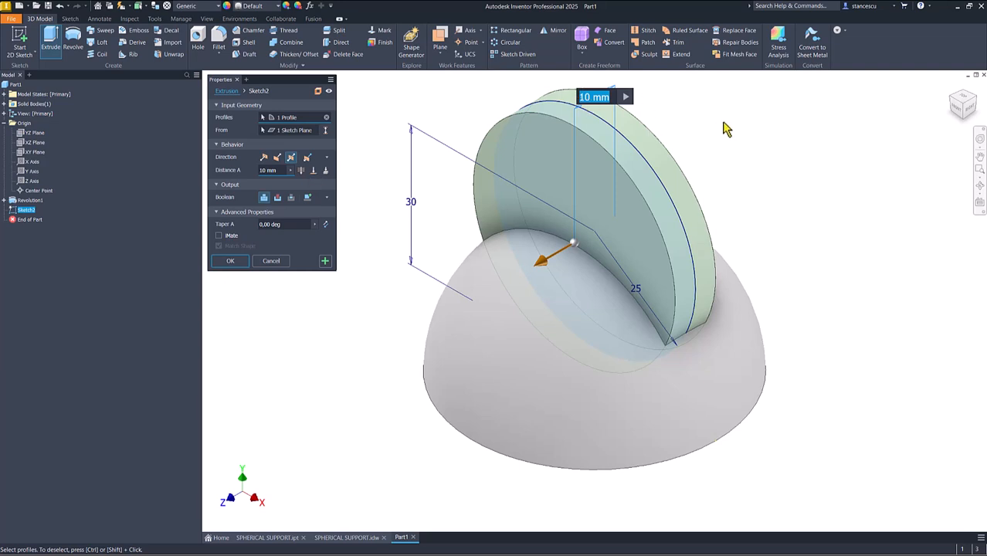
text(3)
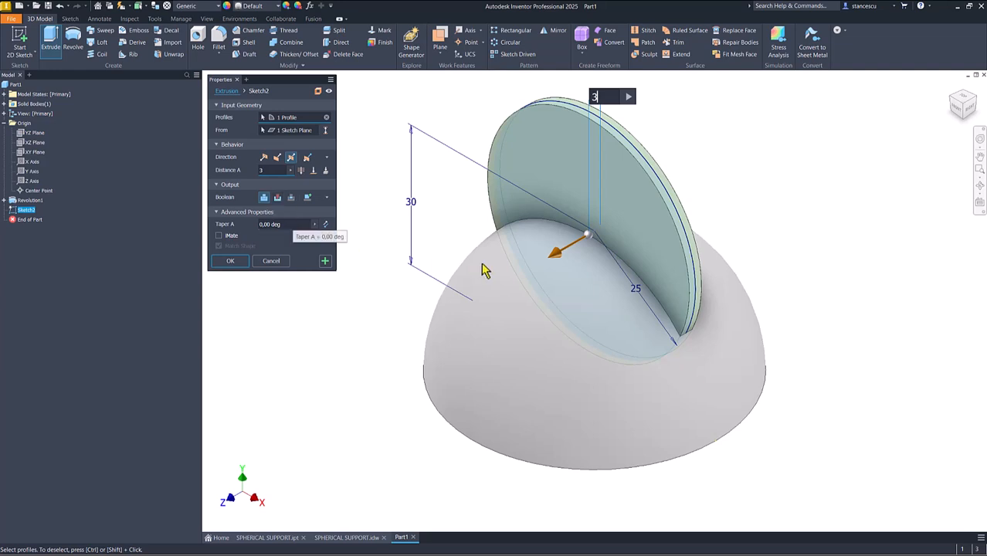
click(278, 198)
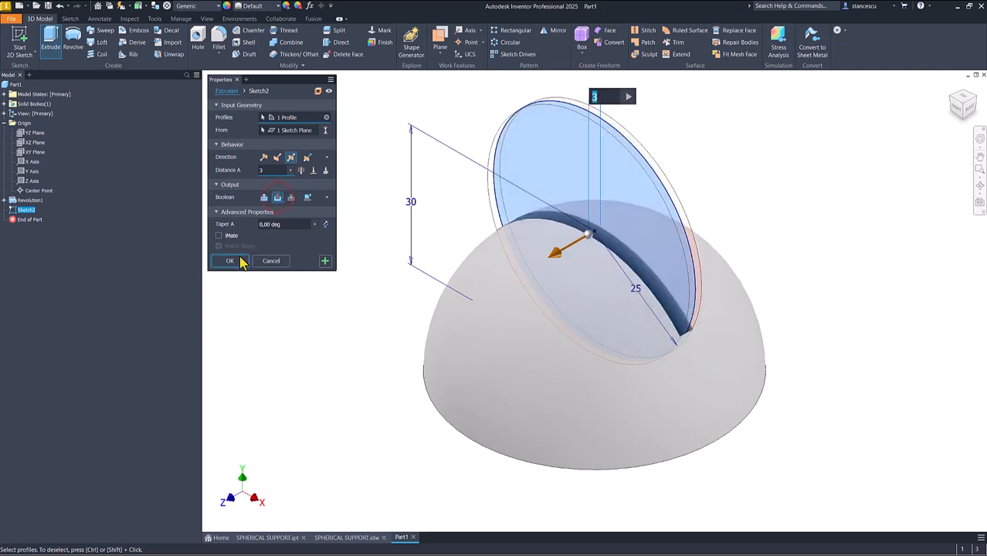
click(230, 261)
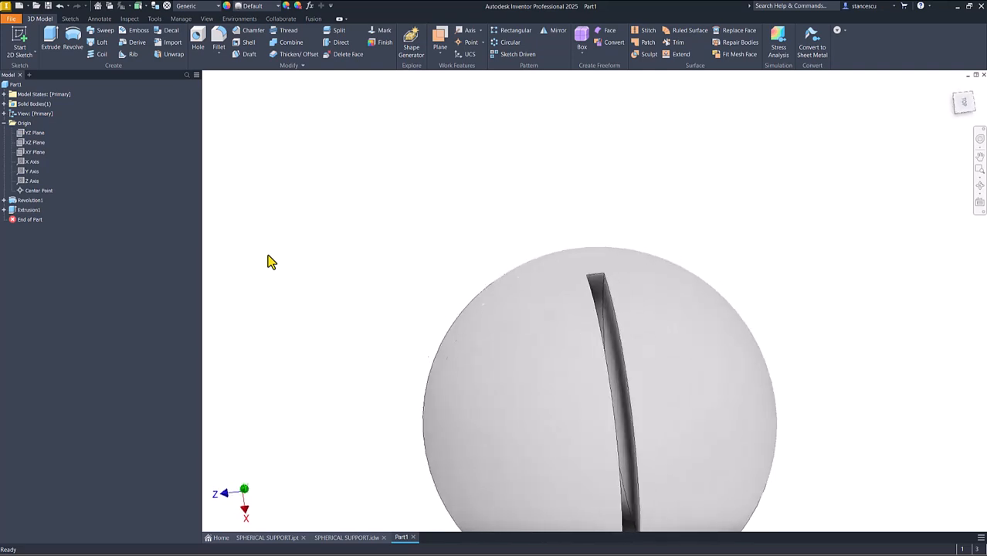
key(F6)
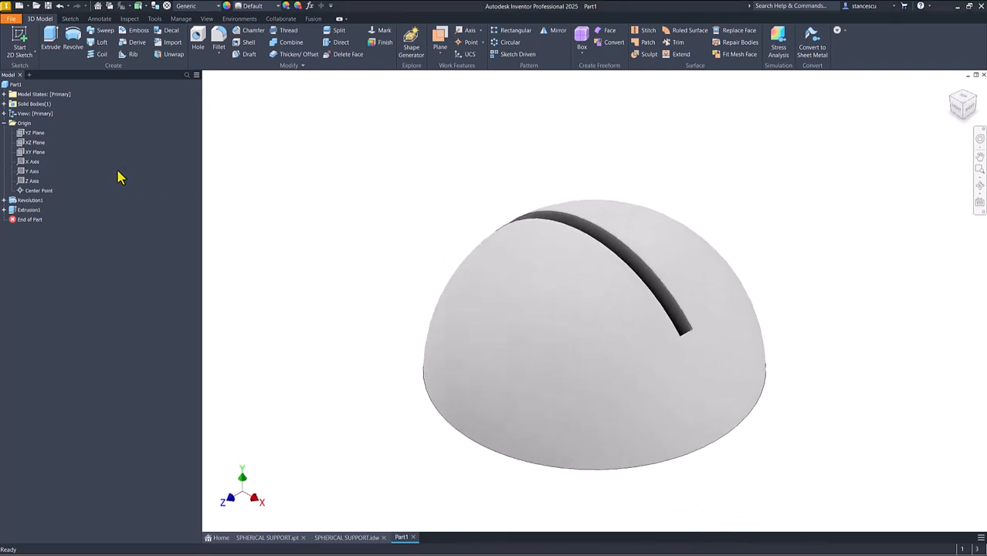
- Check the SPHERICAL SUPPORT drawing and create a work plane in Part1 offset 13/2 mm from the XY plane
click(324, 539)
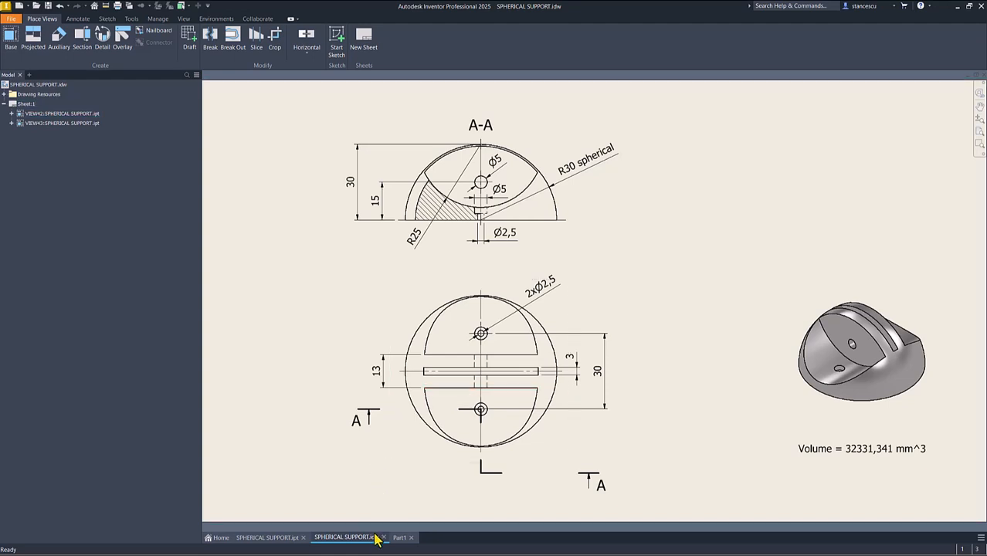
click(399, 538)
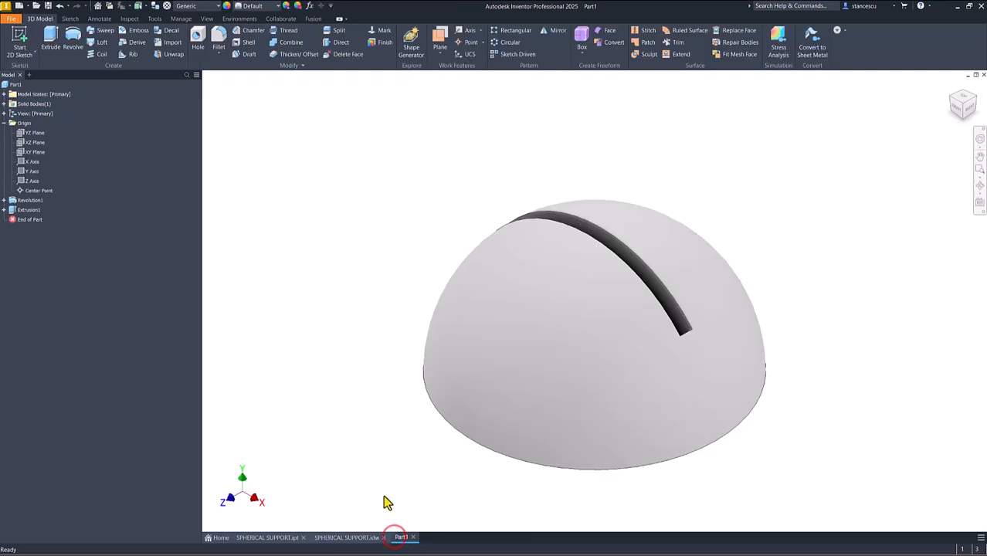
click(438, 43)
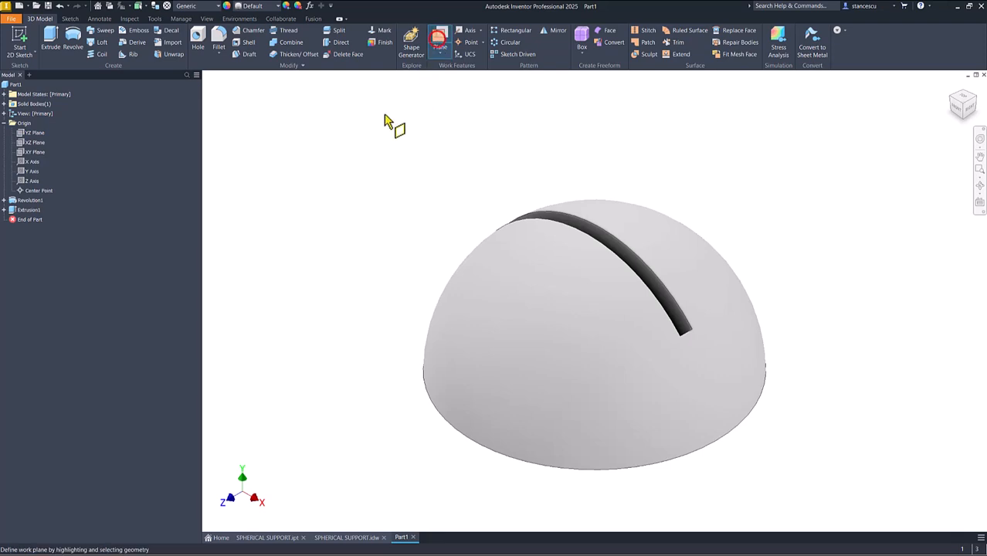
click(25, 153)
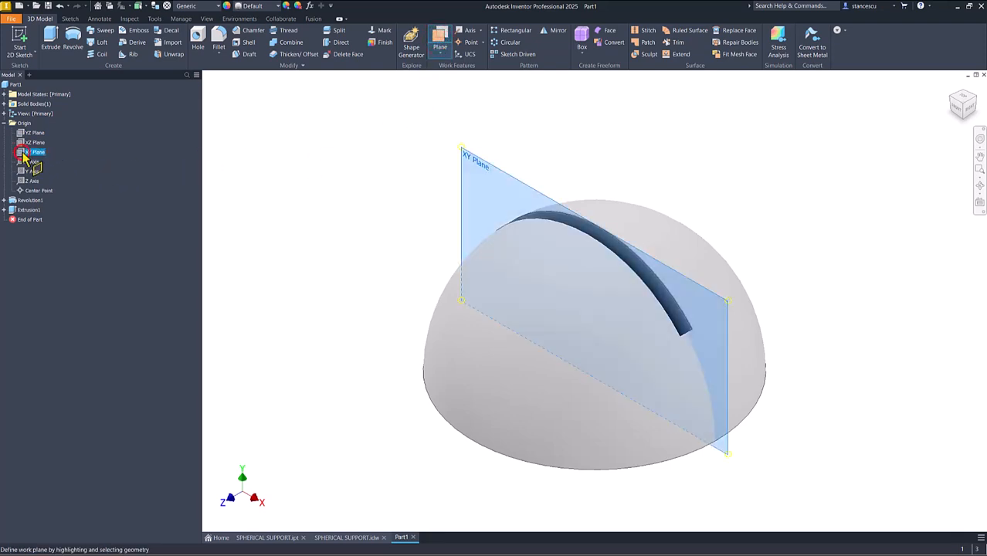
click(477, 165)
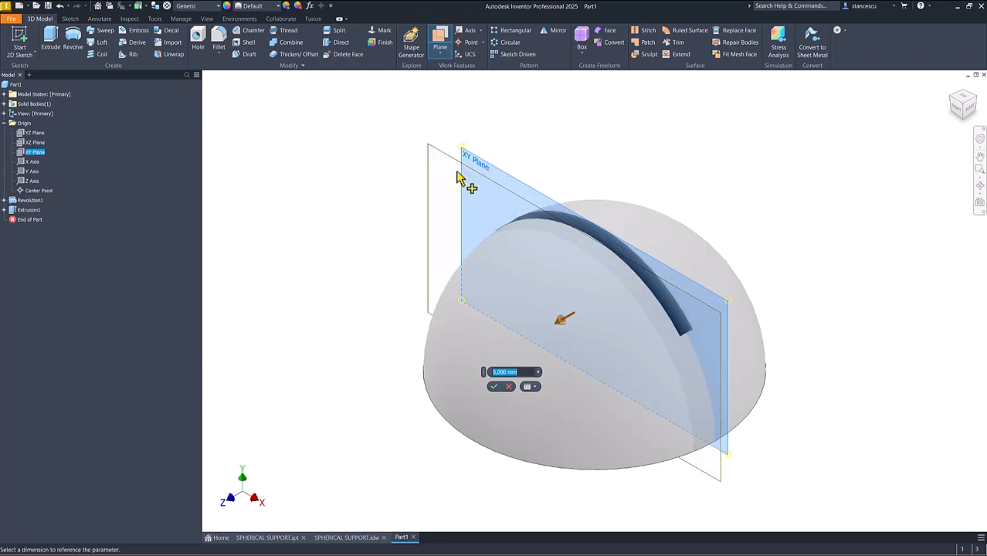
text(13)
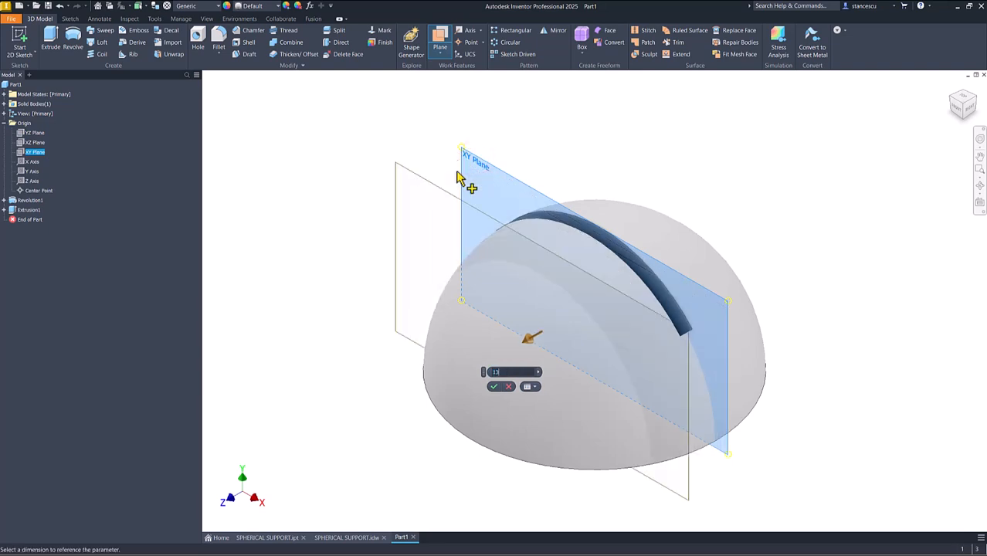
text(/2)
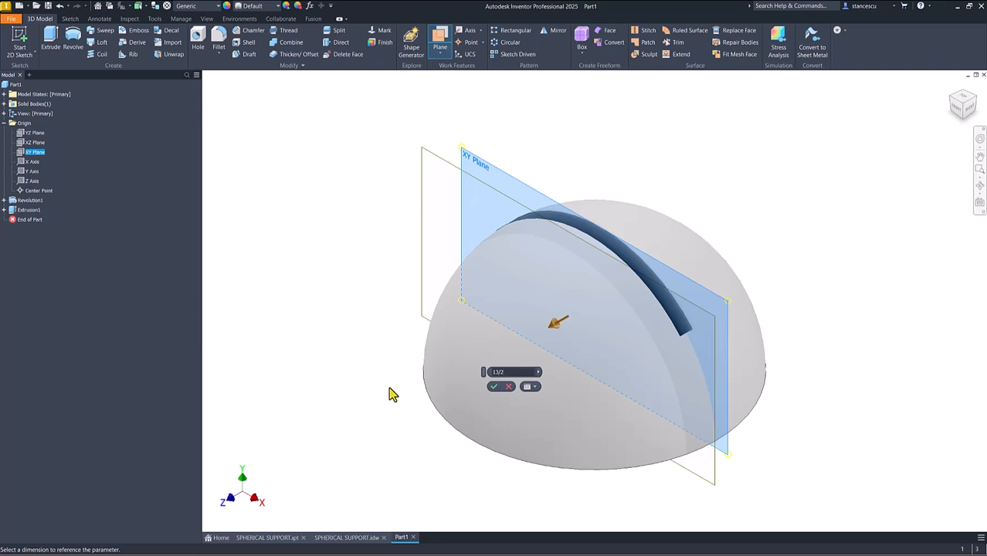
click(494, 388)
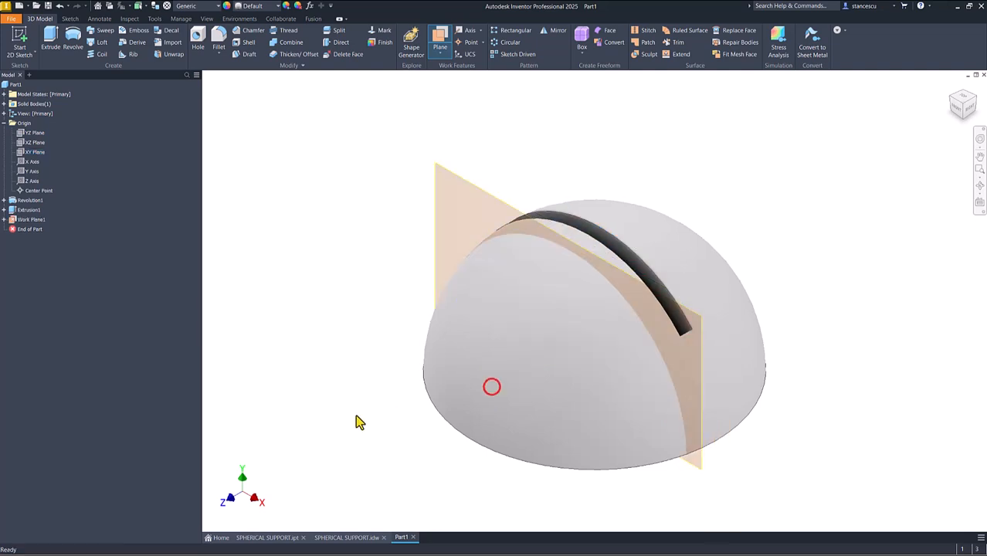
- Create a sketch on the offset work plane, with graphics sliced, by projecting the outline of the slot's side face
click(464, 183)
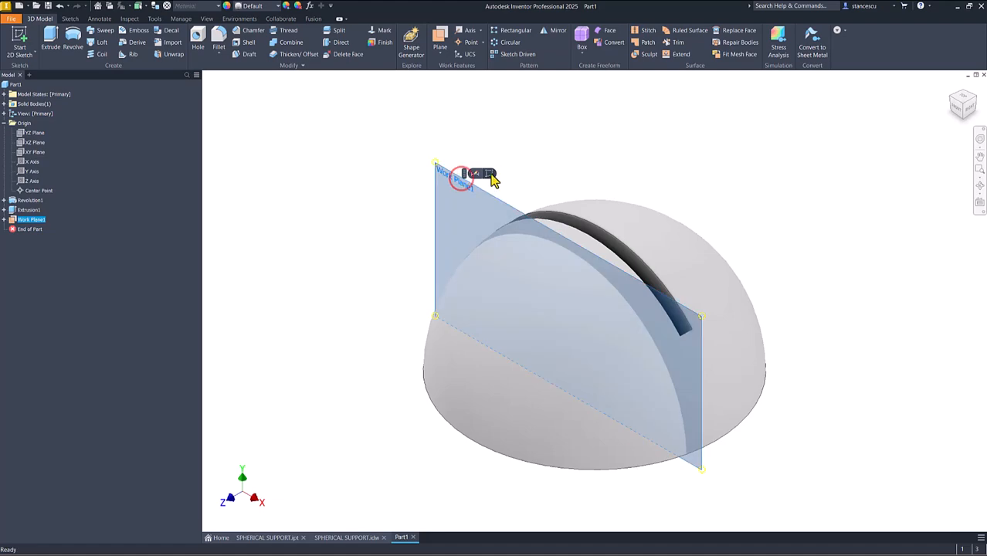
click(490, 174)
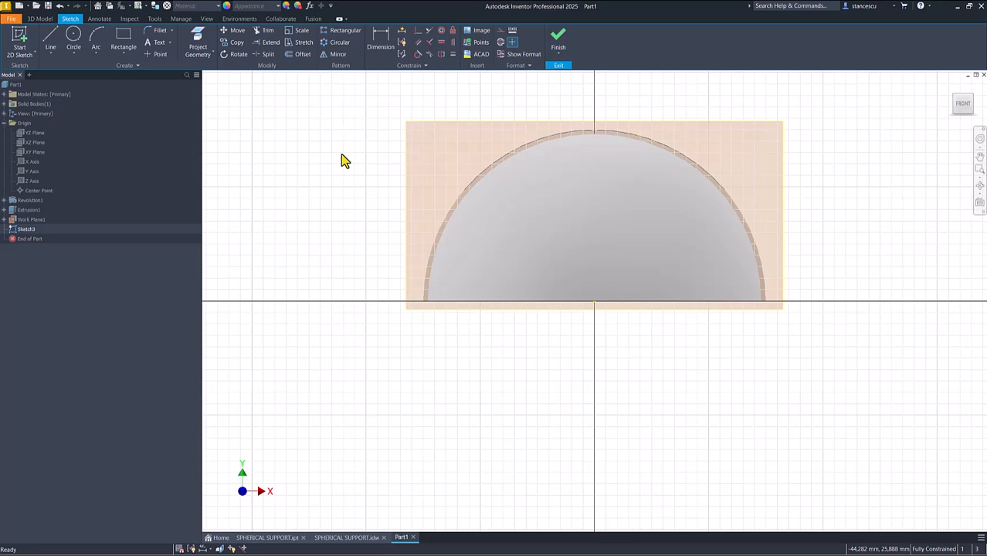
key(F7)
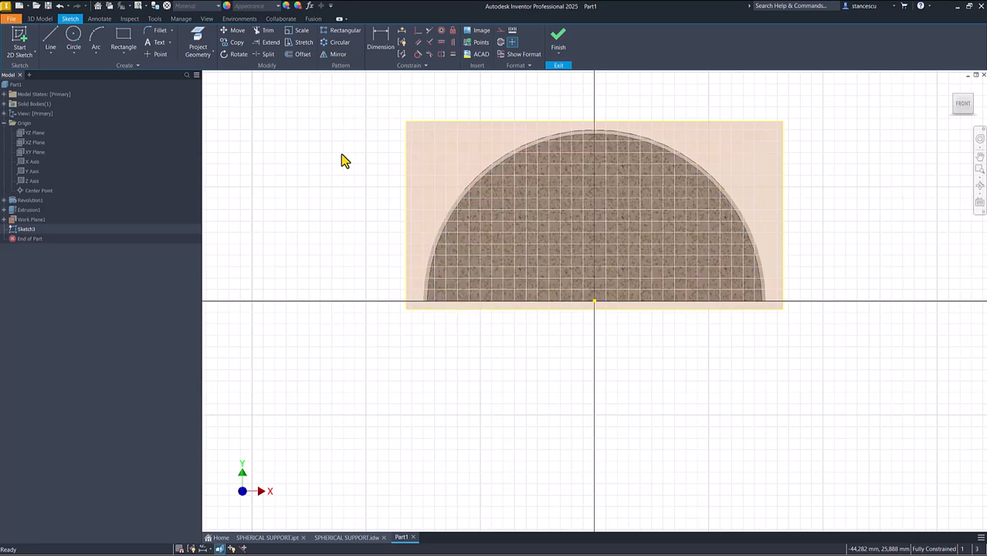
click(200, 41)
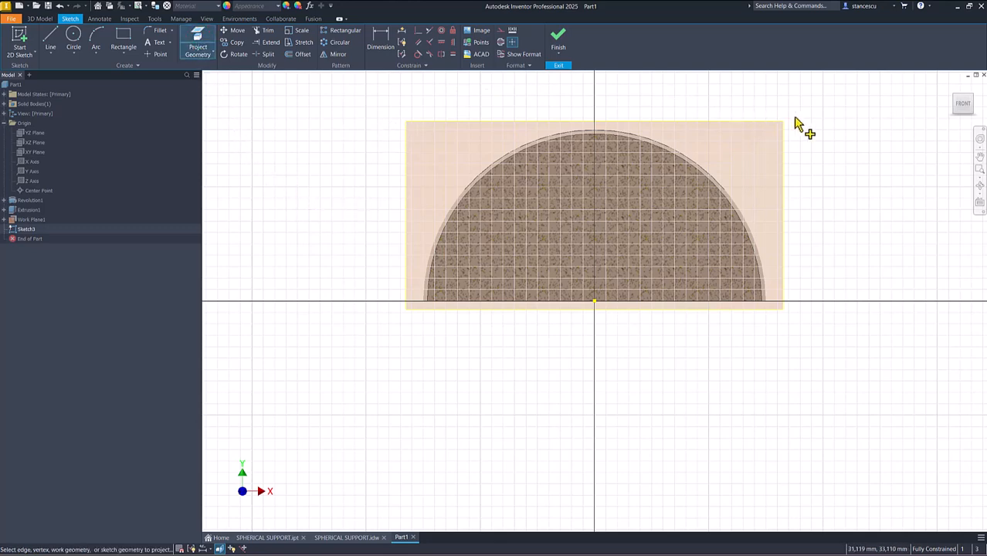
click(657, 242)
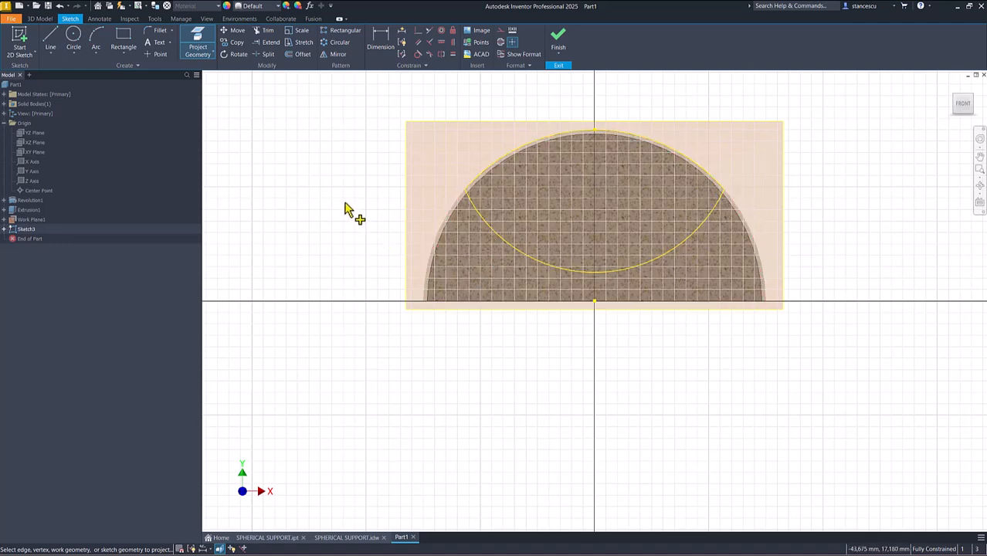
click(559, 40)
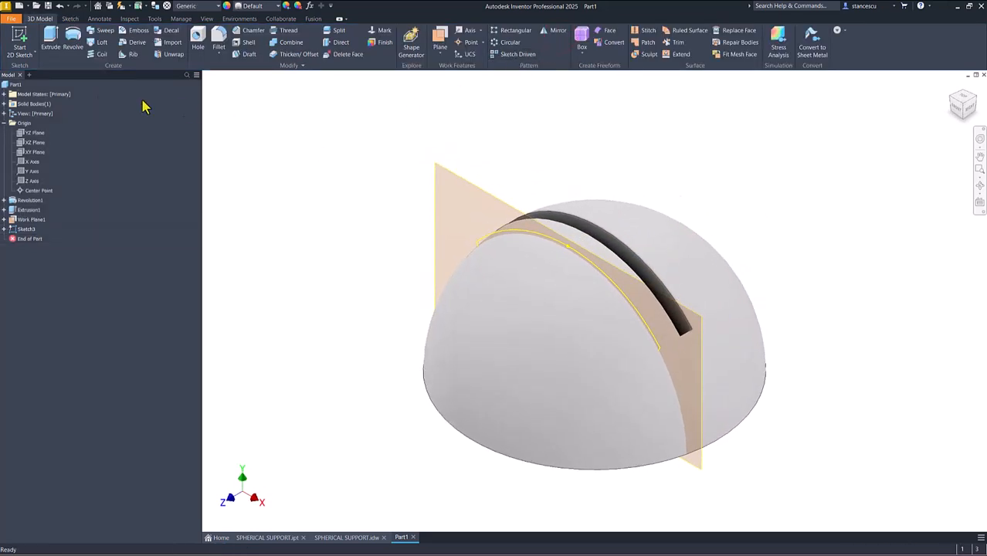
- Extrude the projected slot profile as a Through All cut outward from the offset work plane
click(51, 38)
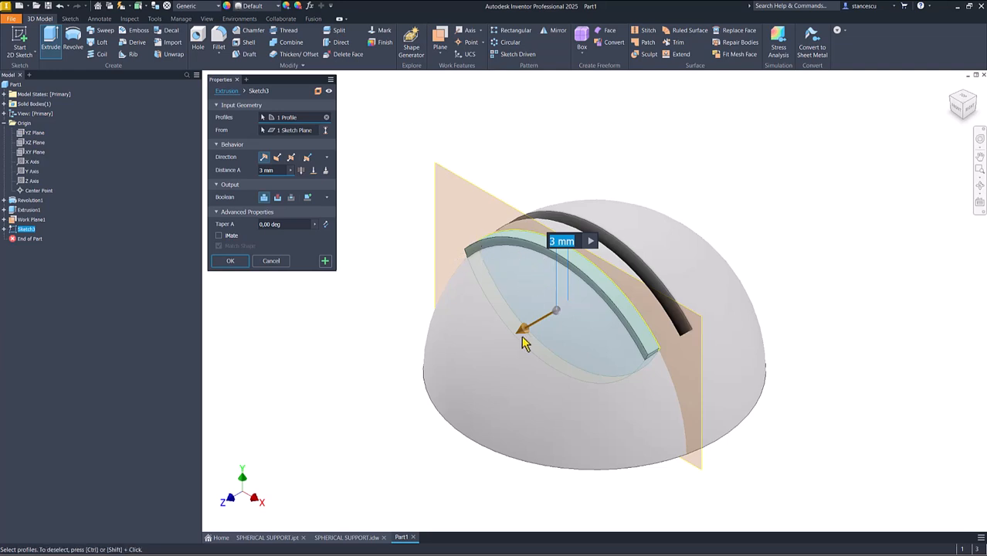
drag(524, 331, 324, 410)
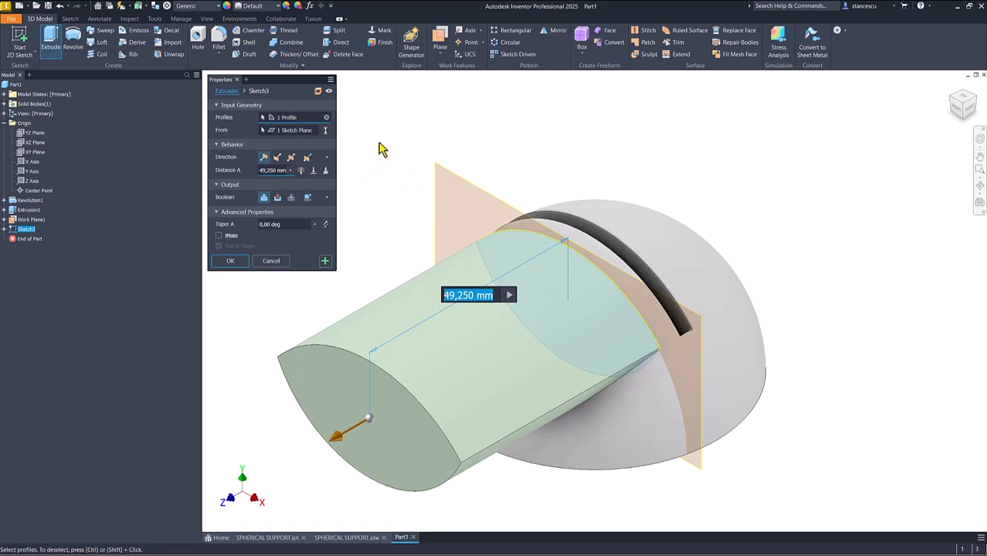
click(277, 198)
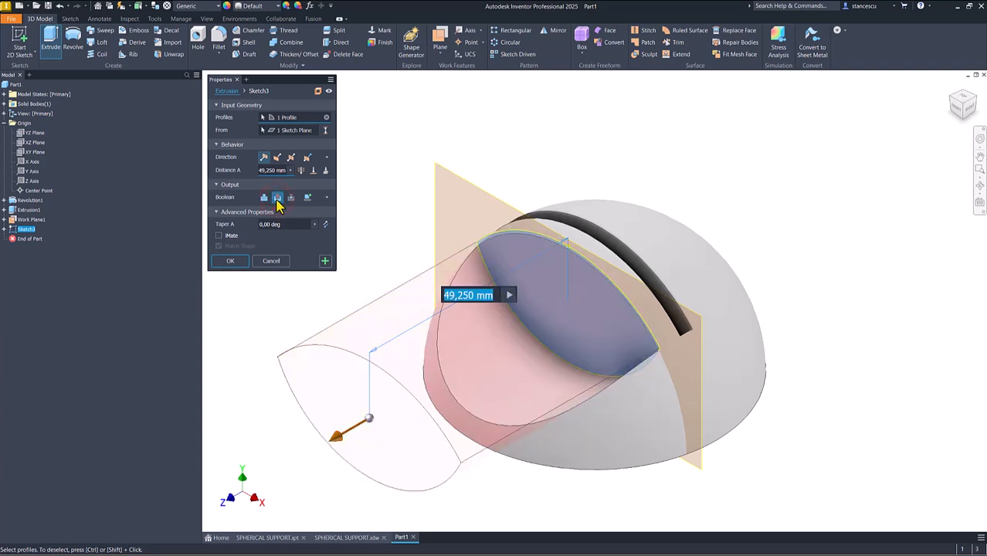
click(301, 171)
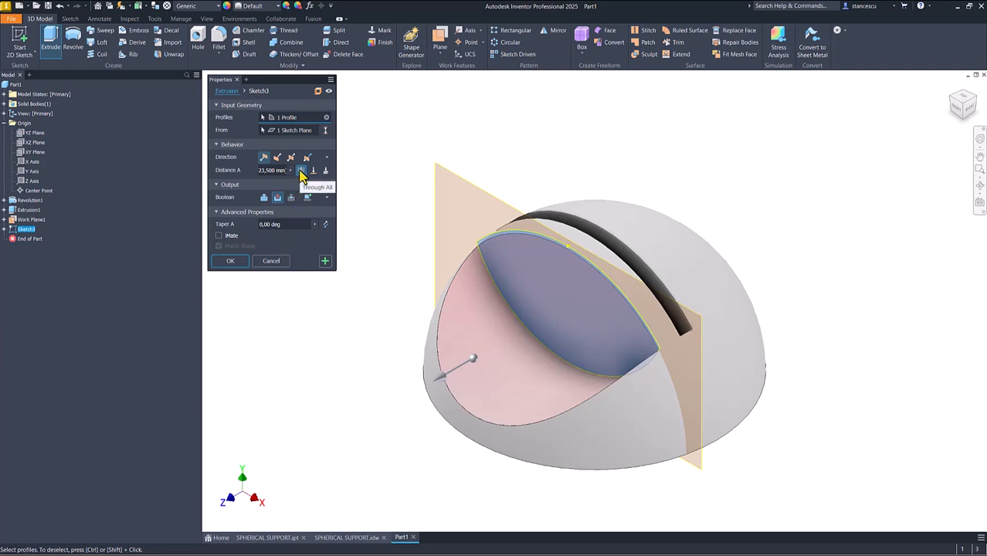
click(233, 261)
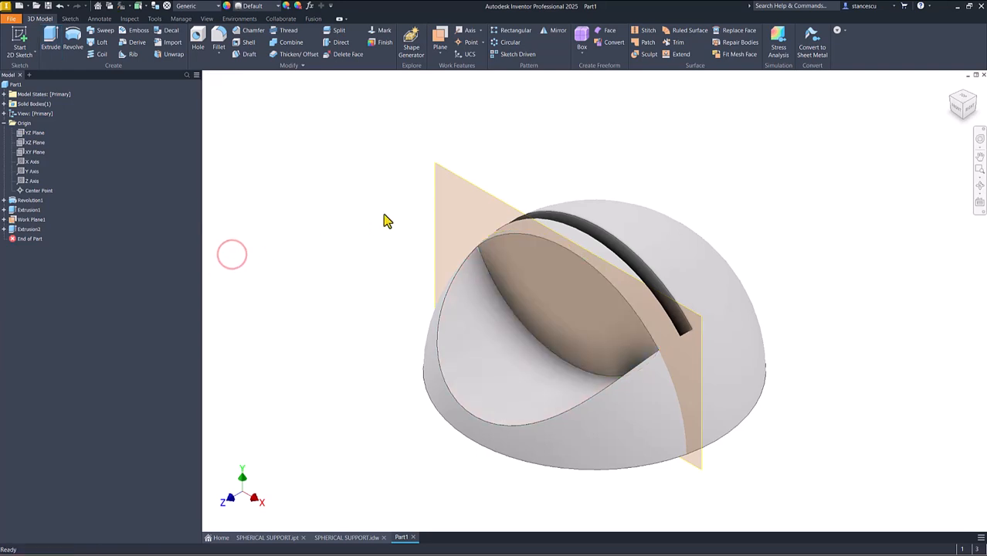
- Hide the work plane used for the side recess cut, Work Plane1
right_click(469, 190)
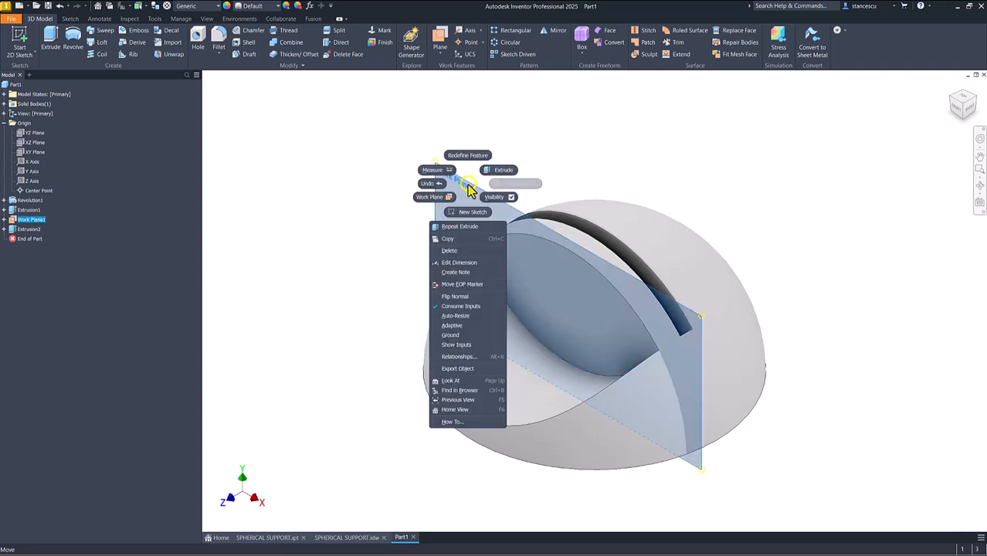
click(299, 176)
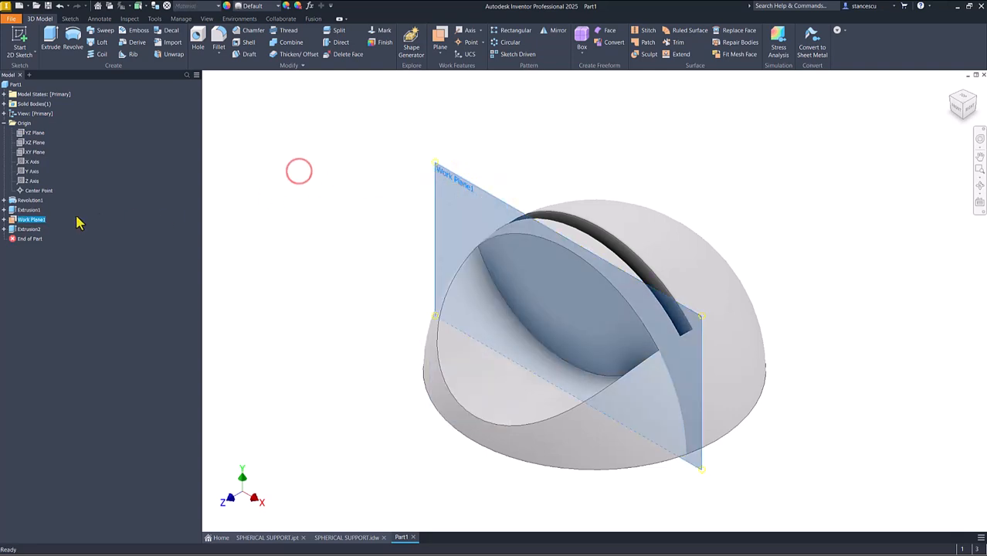
right_click(20, 222)
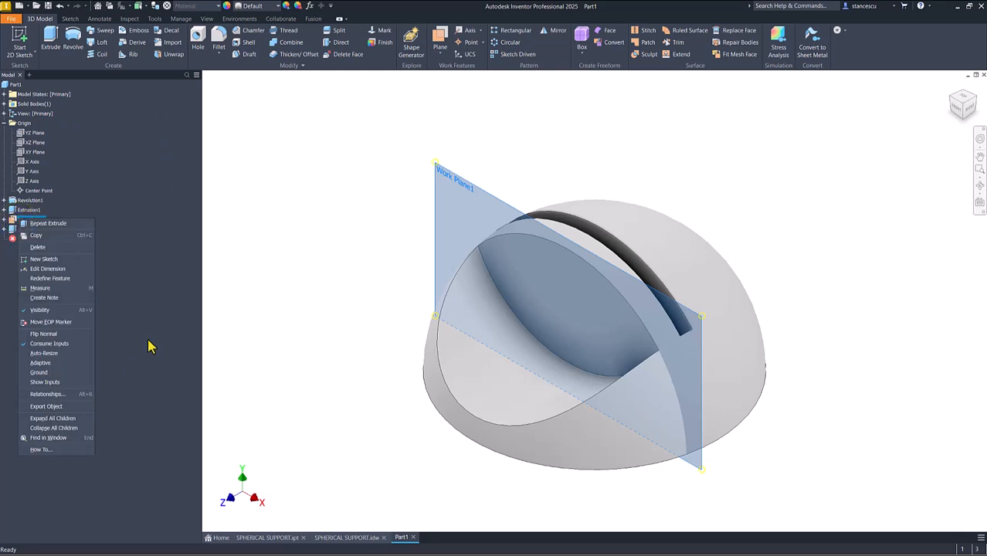
click(40, 310)
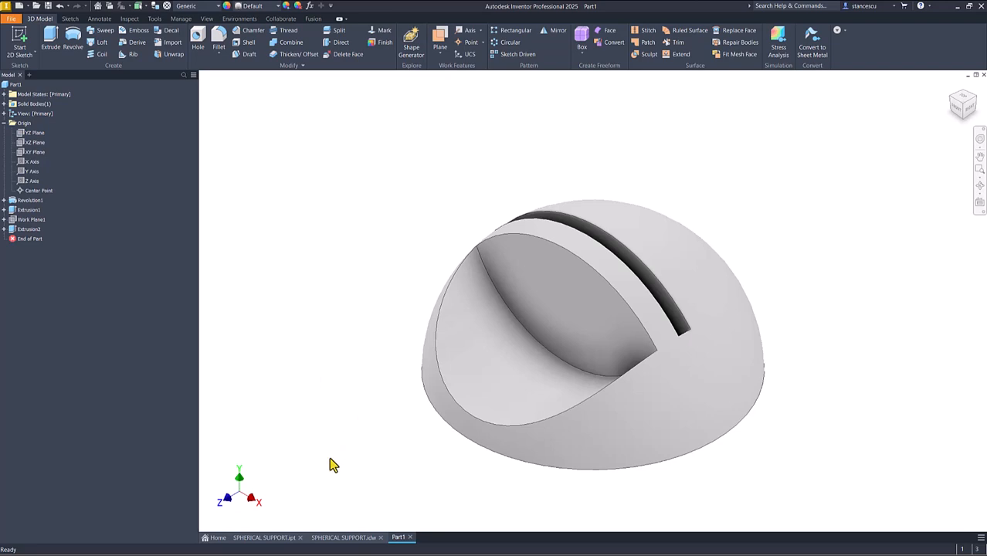
- Examine the stepped holes in the side recesses on the SPHERICAL SUPPORT drawing and the finished reference part
click(344, 537)
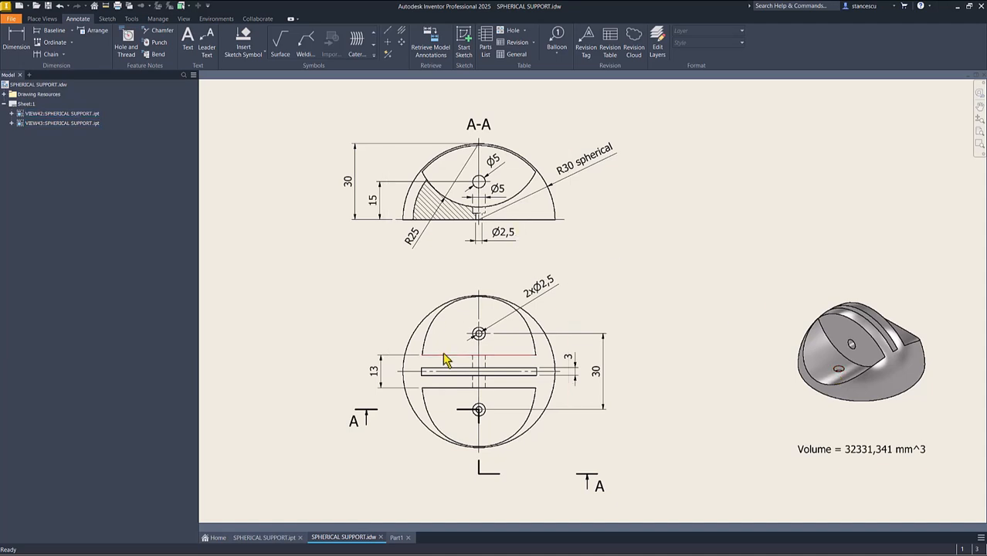
click(267, 537)
shift+middle_drag(535, 391, 506, 366)
shift+middle_drag(701, 306, 304, 301)
key(F6)
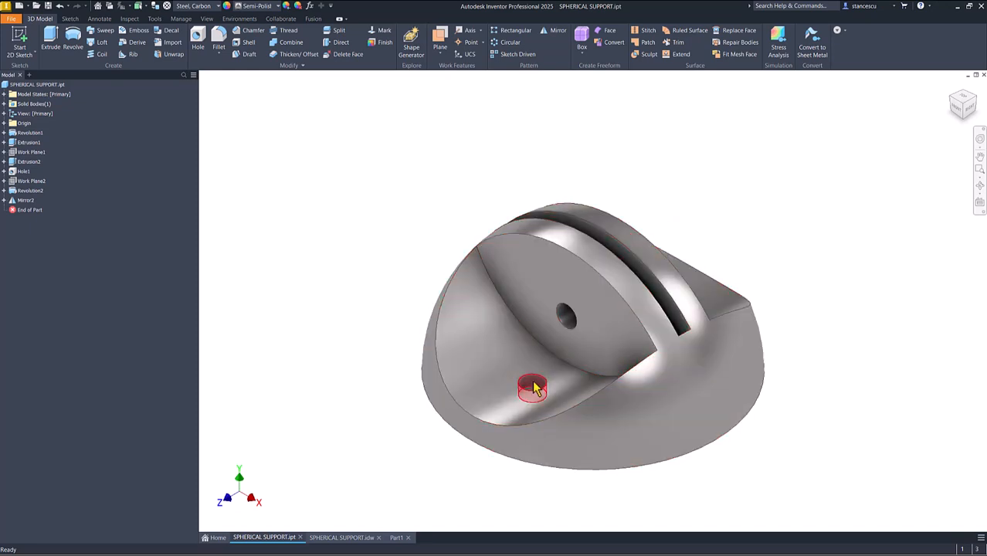
click(340, 276)
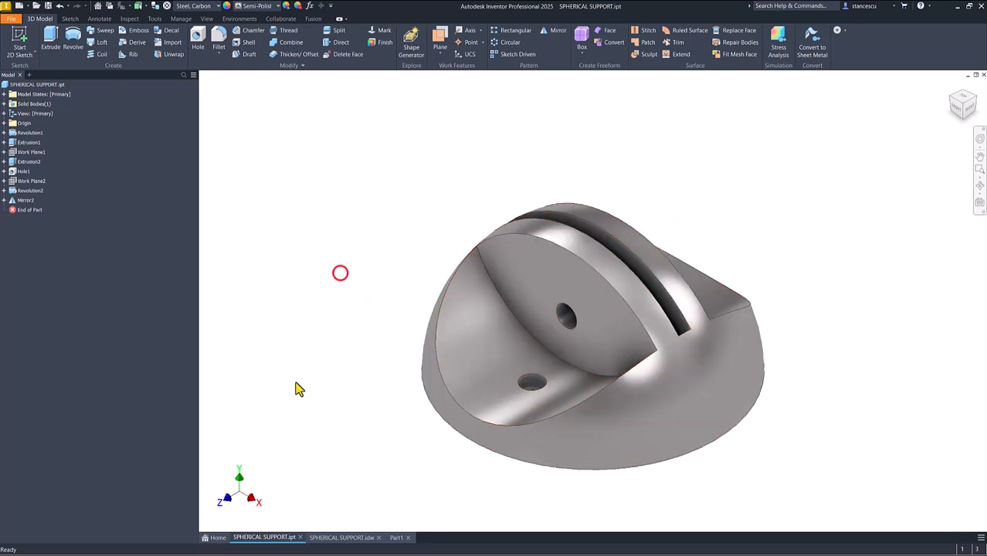
click(342, 539)
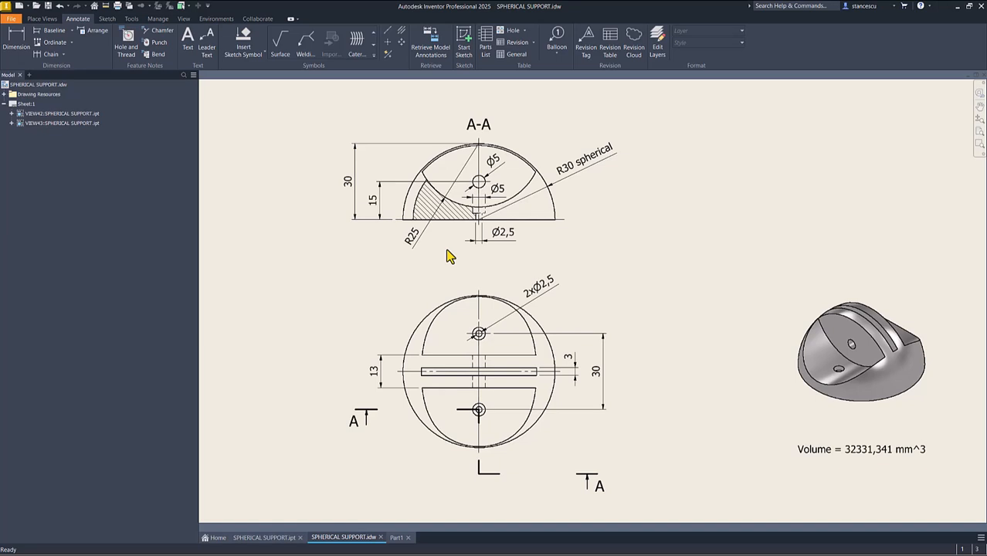
- Dimension the height of the narrow lower hole segment in section A-A, placing it outside the view with its text below the extension lines
scroll(455, 236, up, 3)
middle_drag(474, 232, 514, 339)
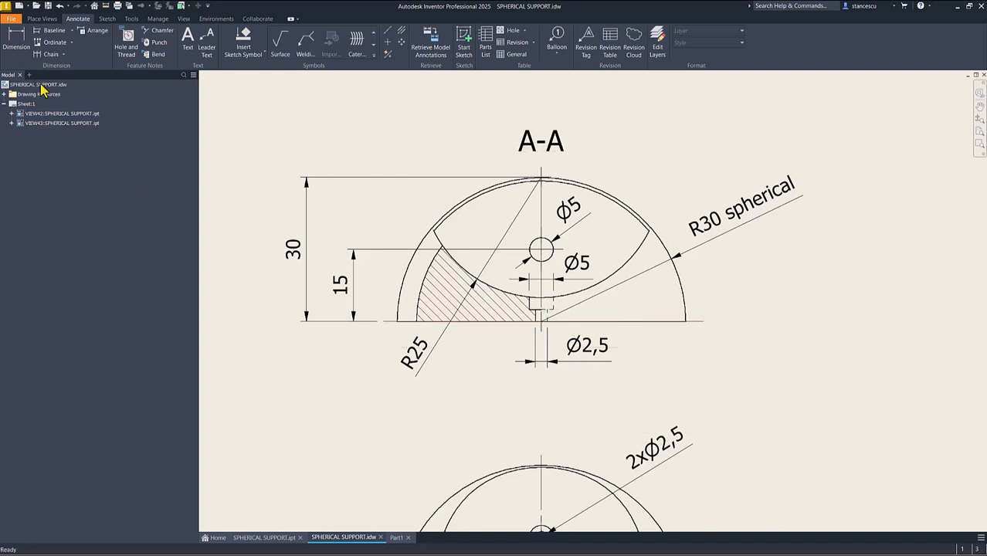
click(16, 39)
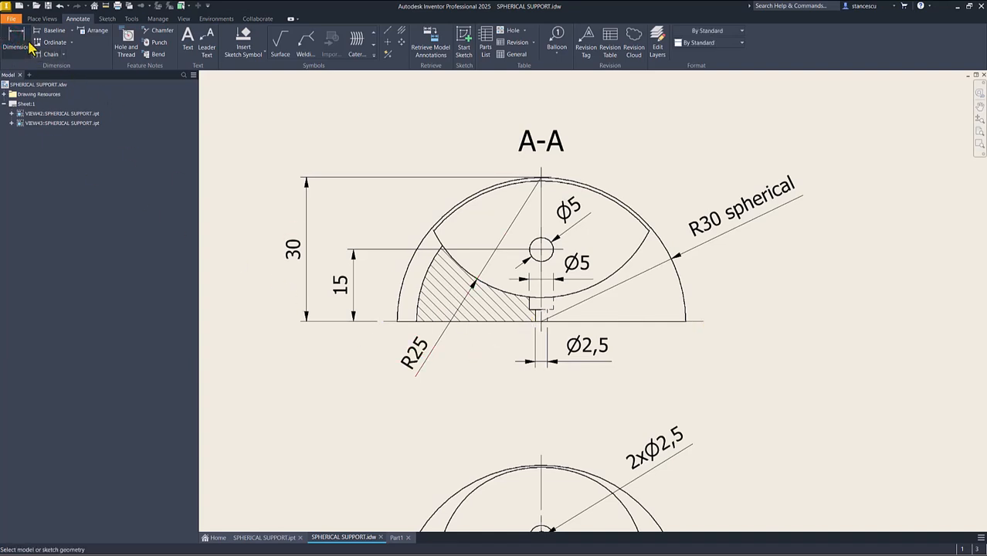
scroll(546, 357, up, 3)
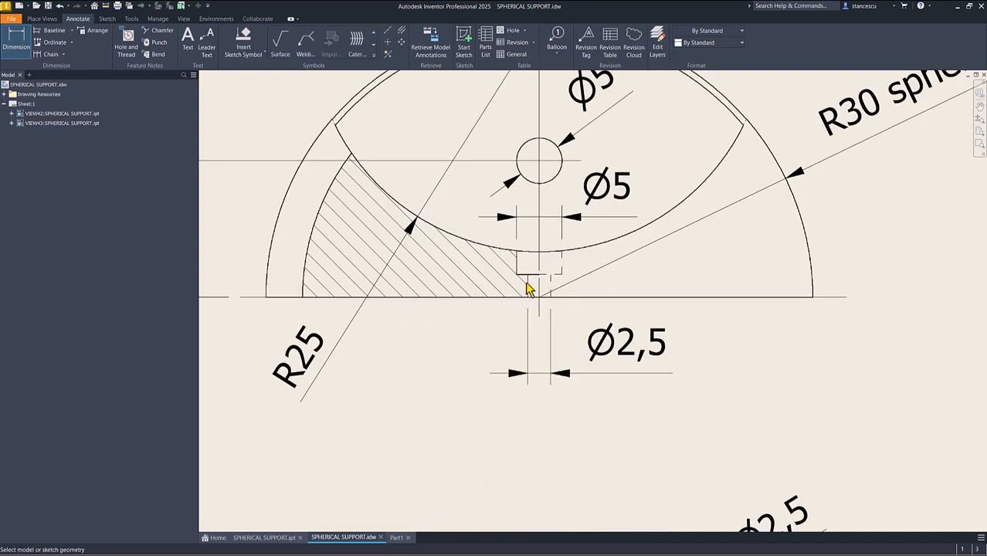
click(527, 281)
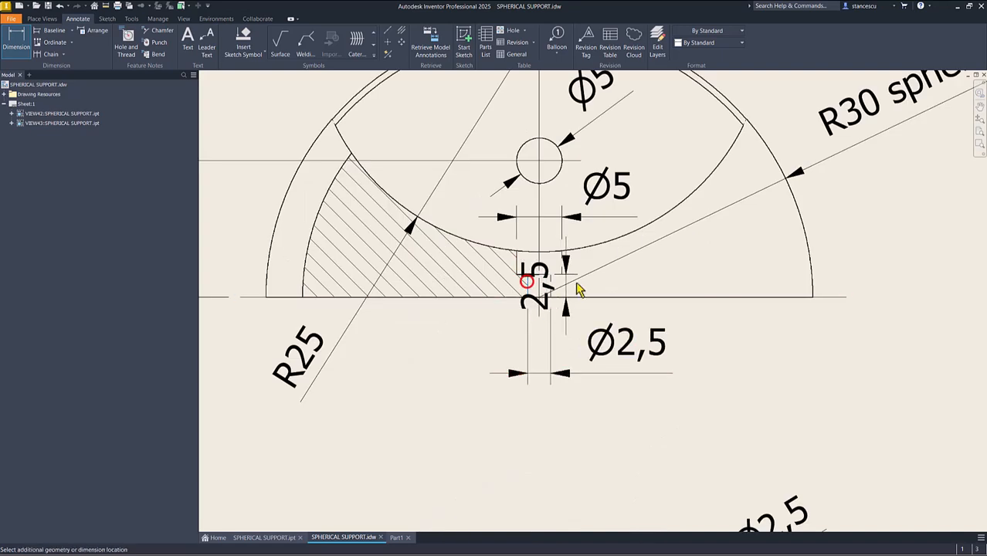
click(923, 300)
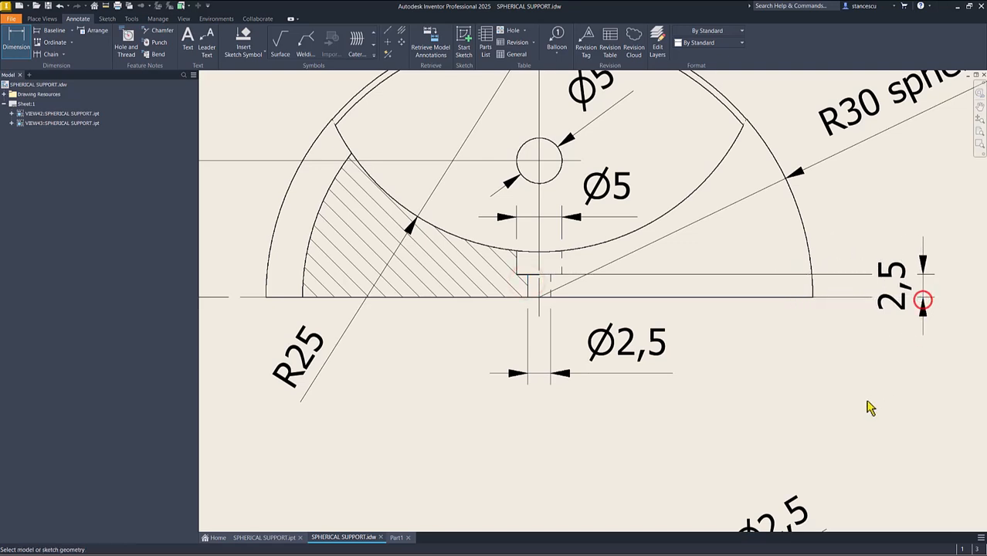
key(Escape)
click(895, 320)
drag(896, 319, 925, 391)
click(808, 377)
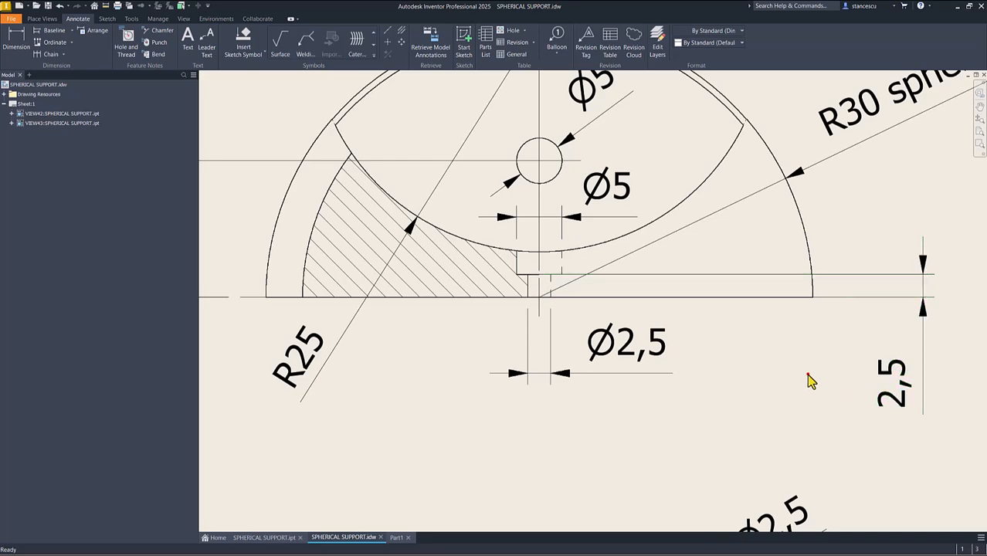
key(Home)
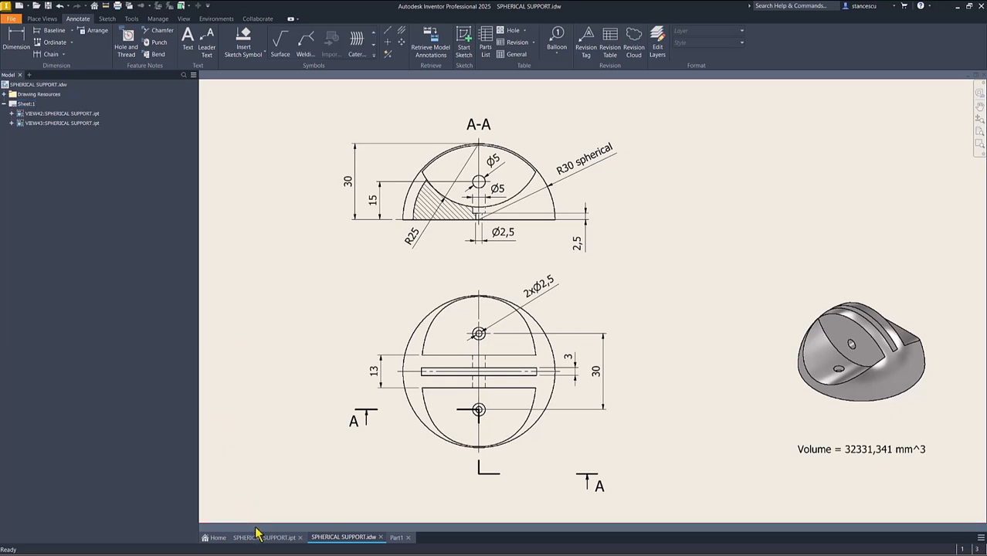
- Check the hole spacing on the drawing and create a work plane in Part1 offset 30/2 mm from the XY plane
drag(198, 295, 165, 298)
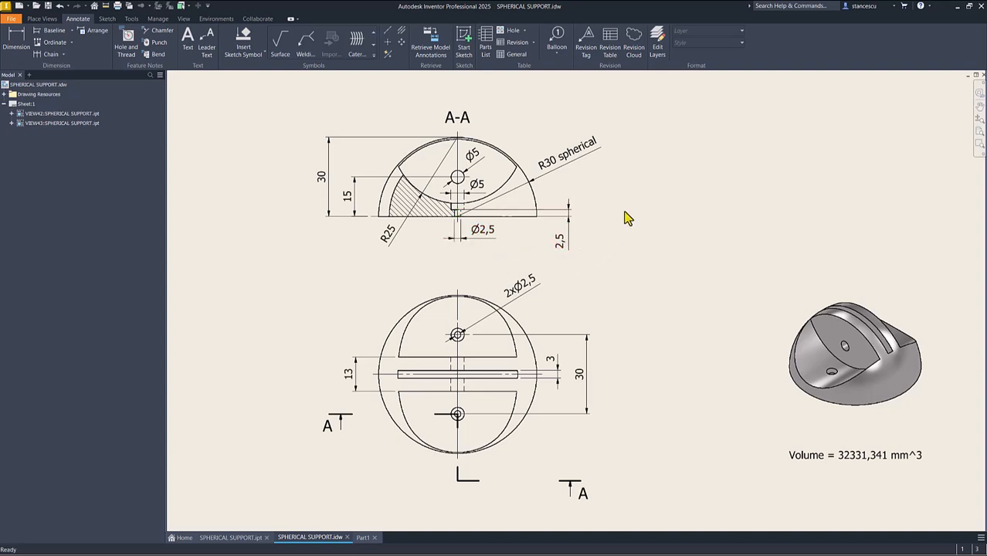
click(363, 538)
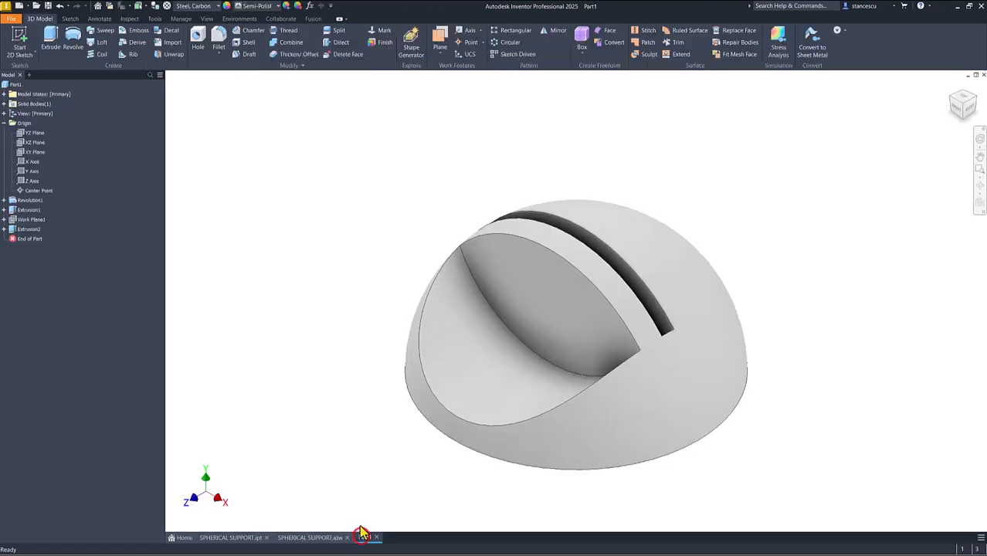
click(309, 538)
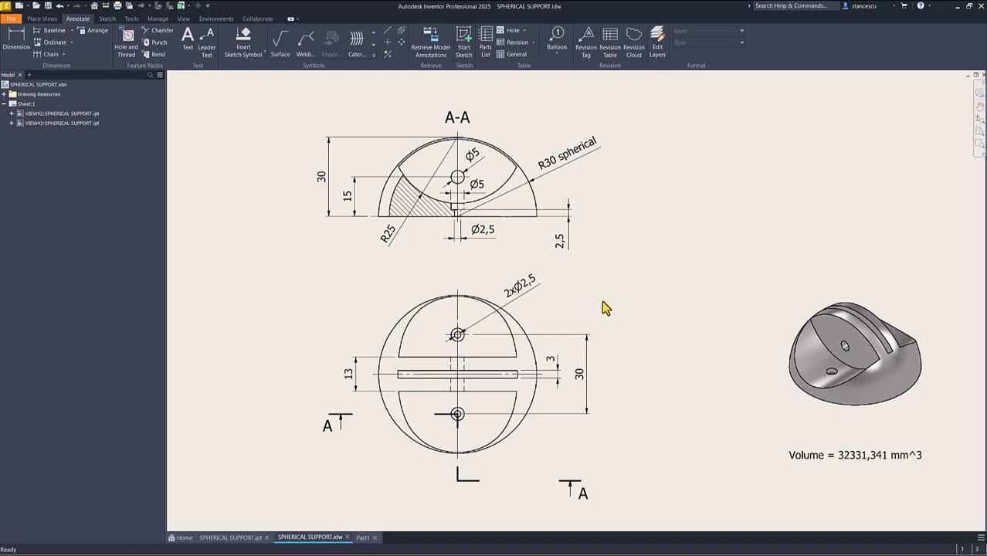
click(363, 538)
click(439, 40)
click(32, 152)
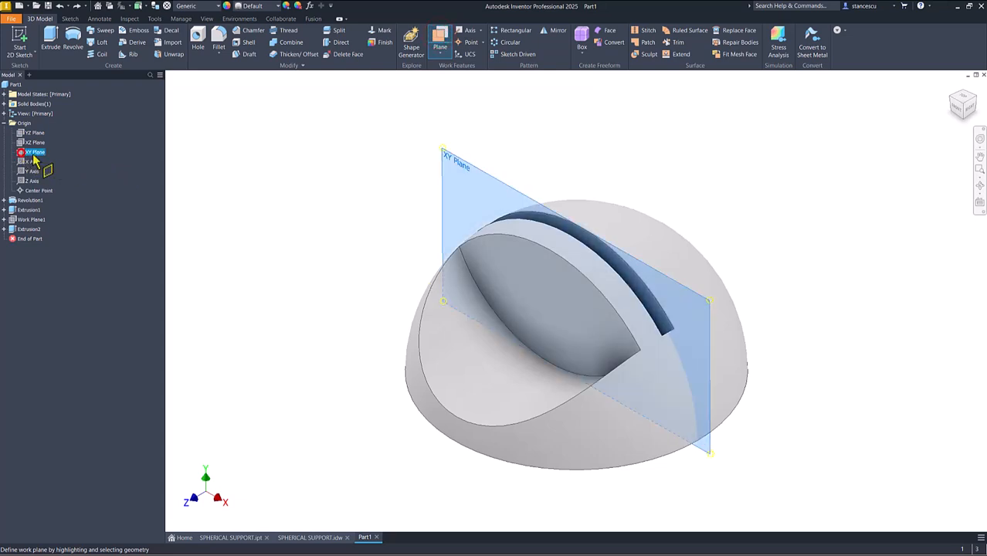
click(457, 162)
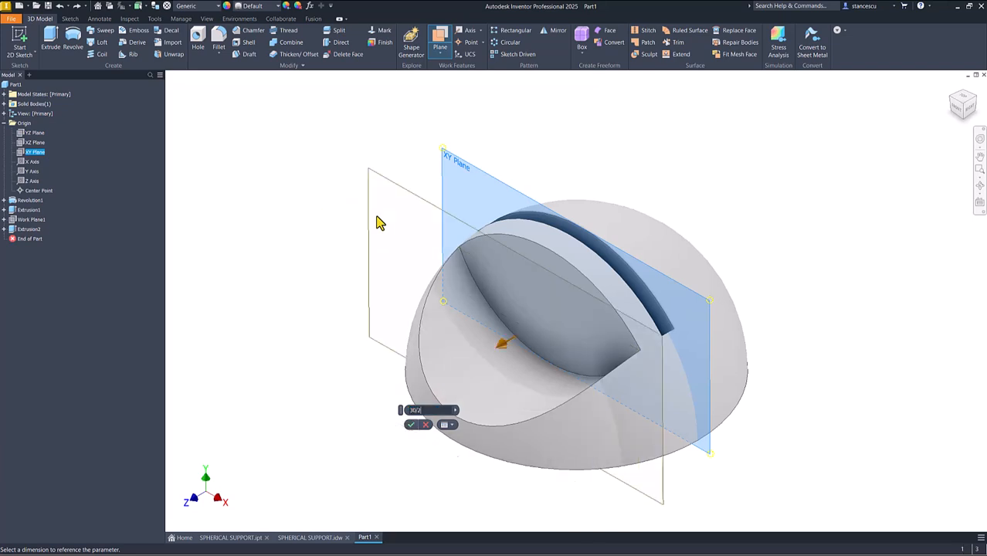
click(410, 424)
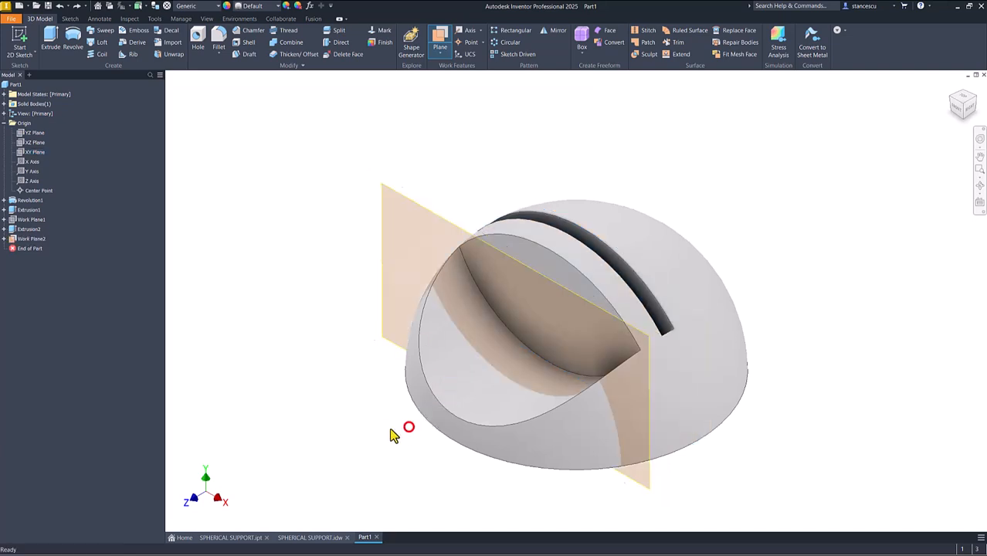
- Create a sketch on the new offset work plane, with graphics sliced, and project the curved lower edge of the side recess
click(448, 224)
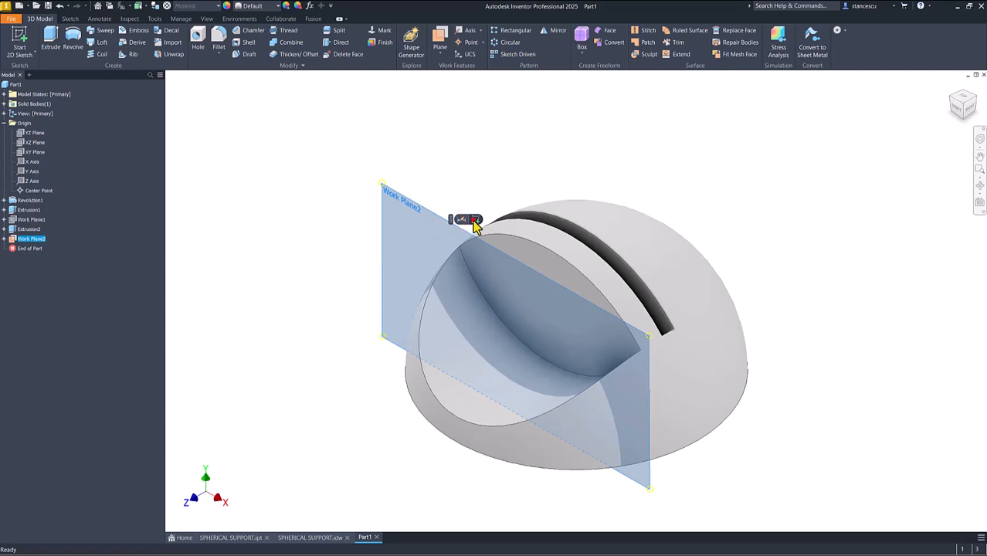
click(474, 222)
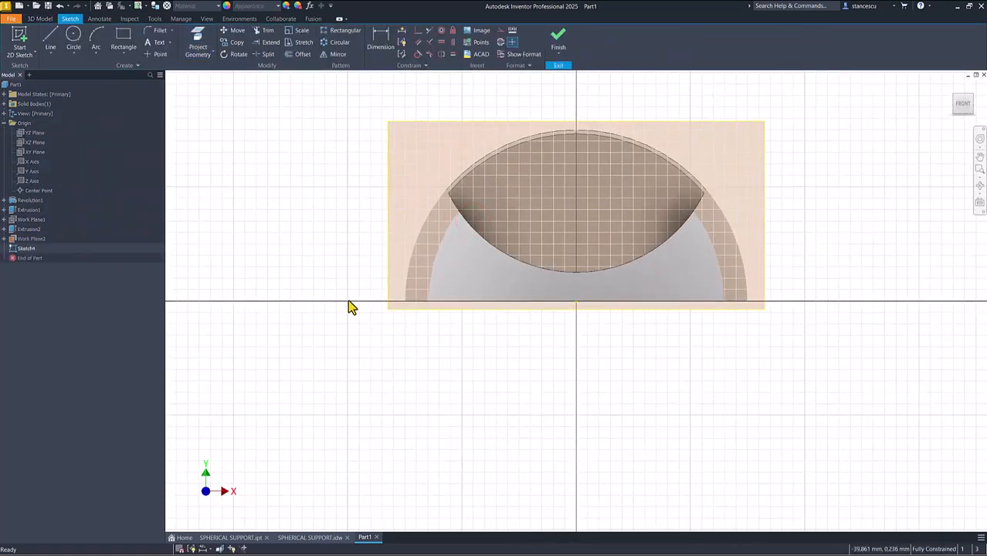
key(F7)
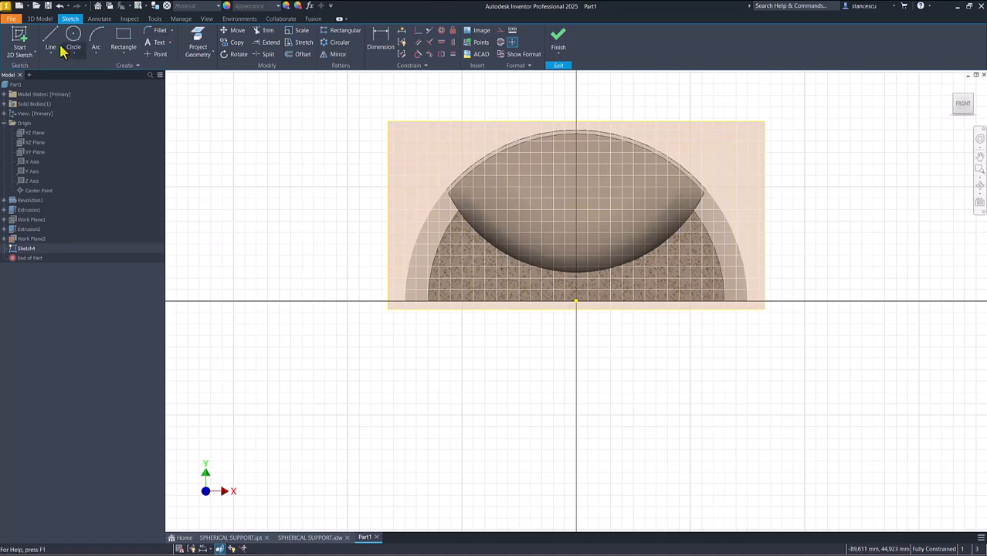
click(199, 40)
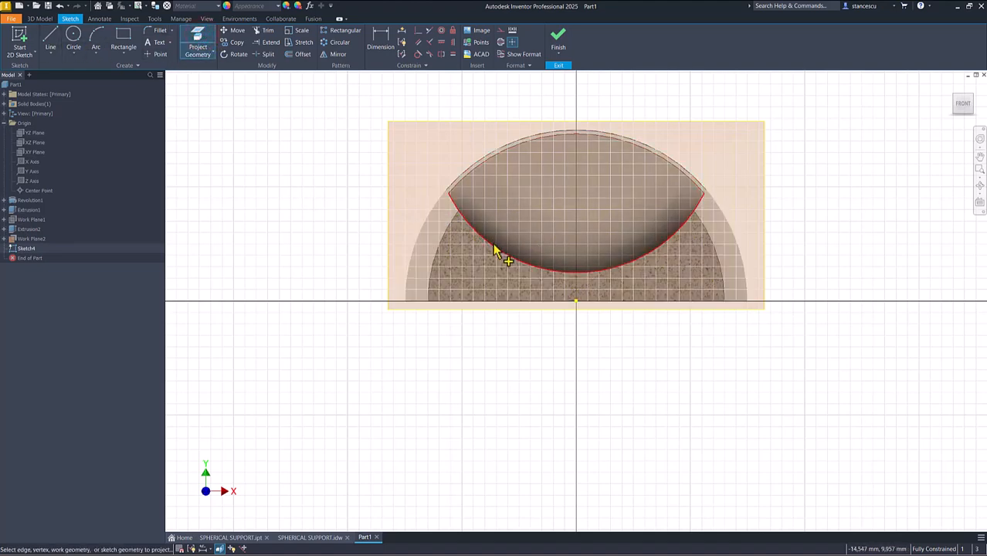
click(495, 251)
click(293, 208)
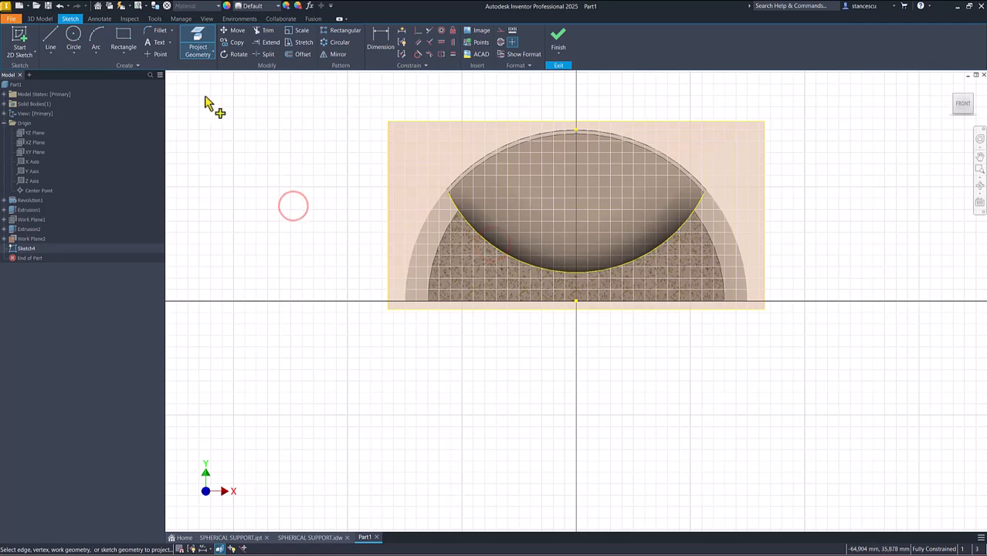
- Sketch a closed stepped half-profile about 23 mm high and 4.6 mm wide, with its long side on the vertical axis from the origin
click(51, 34)
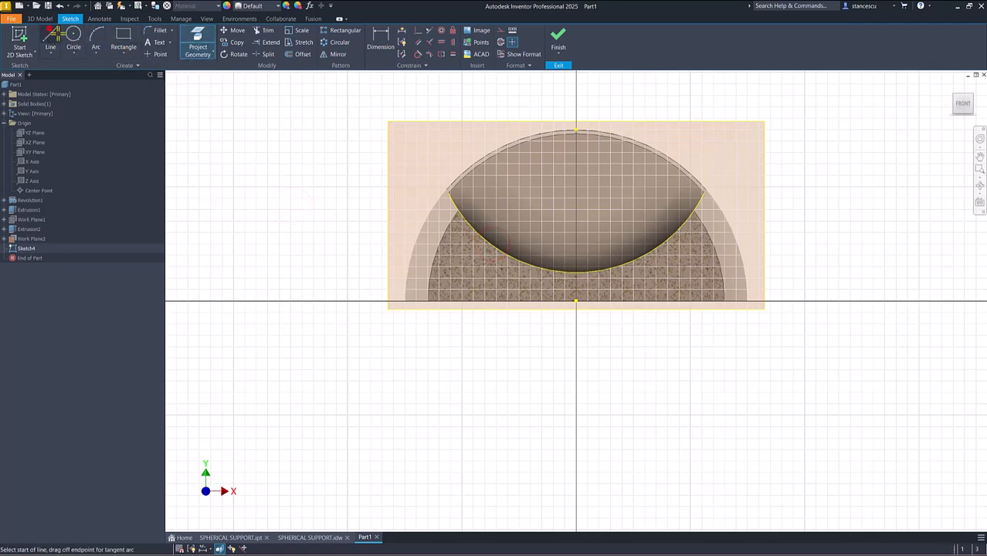
click(550, 168)
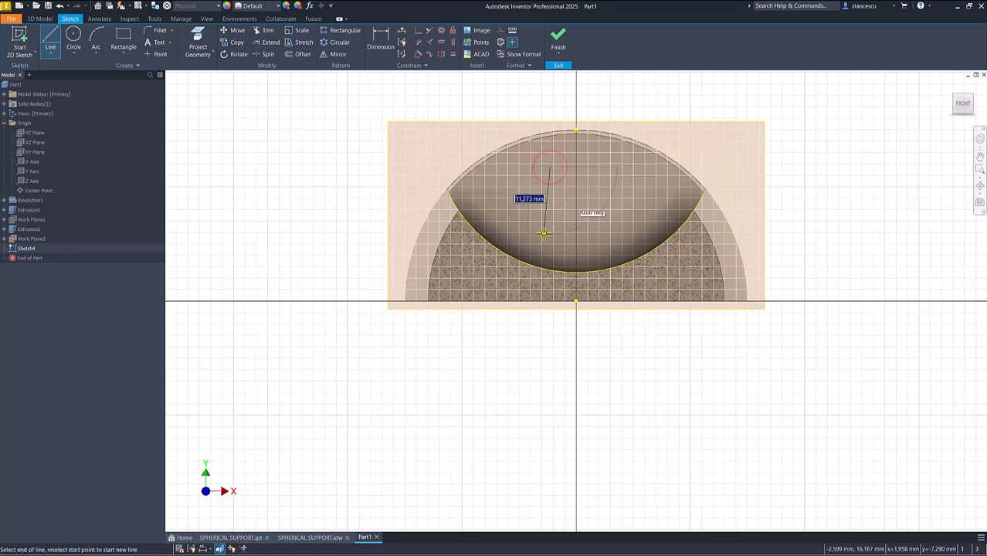
click(549, 276)
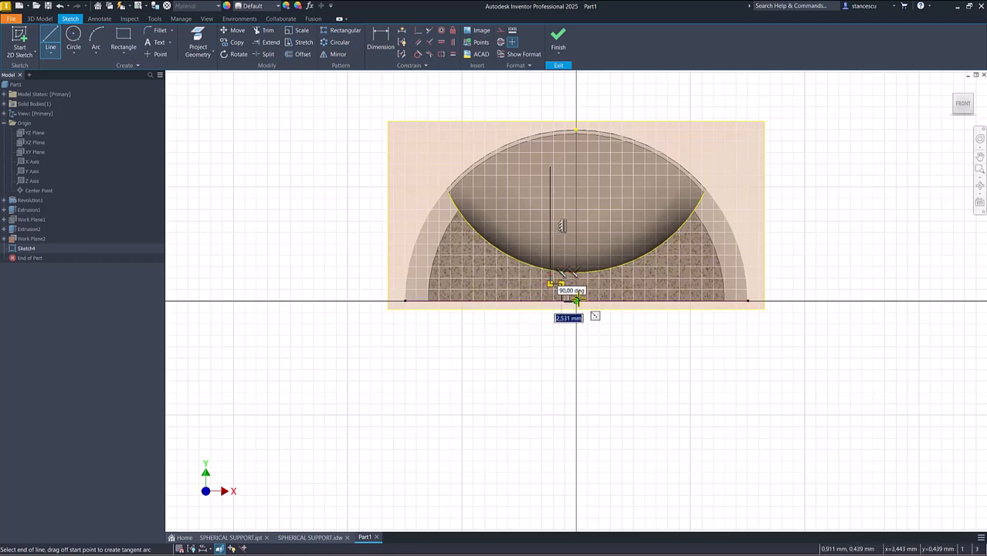
click(575, 300)
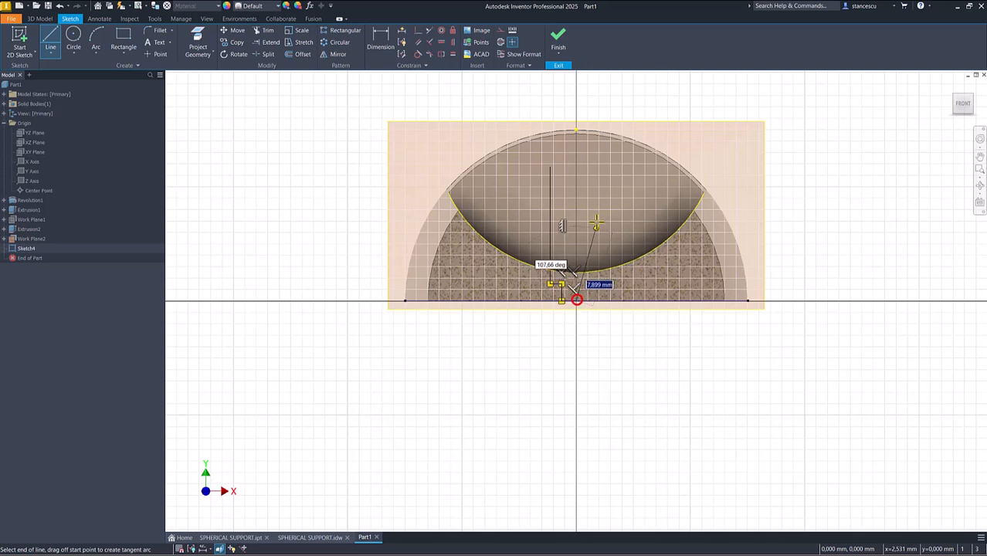
click(576, 167)
click(556, 103)
right_click(555, 104)
click(551, 160)
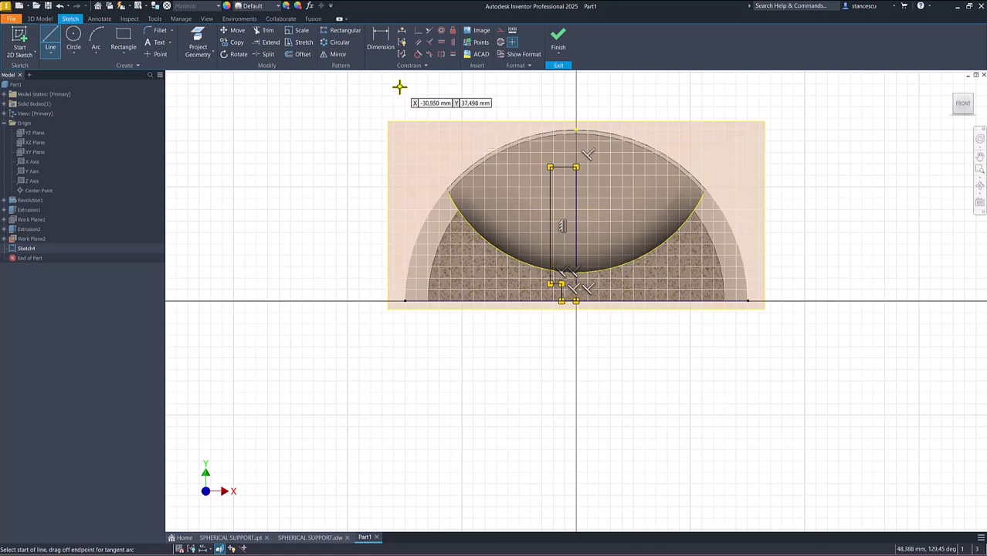
- Make the profile's upper corner on the axis coincident with the projected arc's center point
click(416, 31)
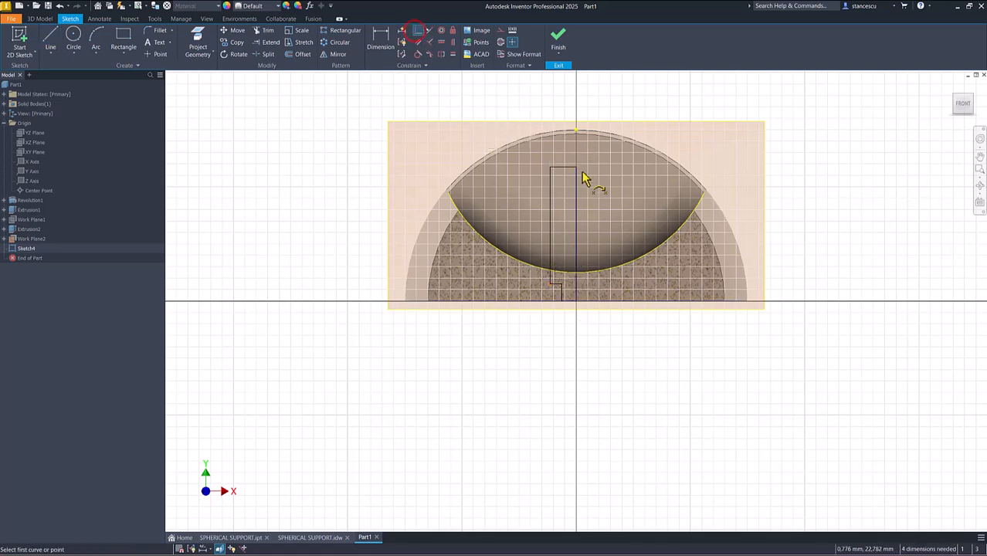
click(576, 167)
click(575, 131)
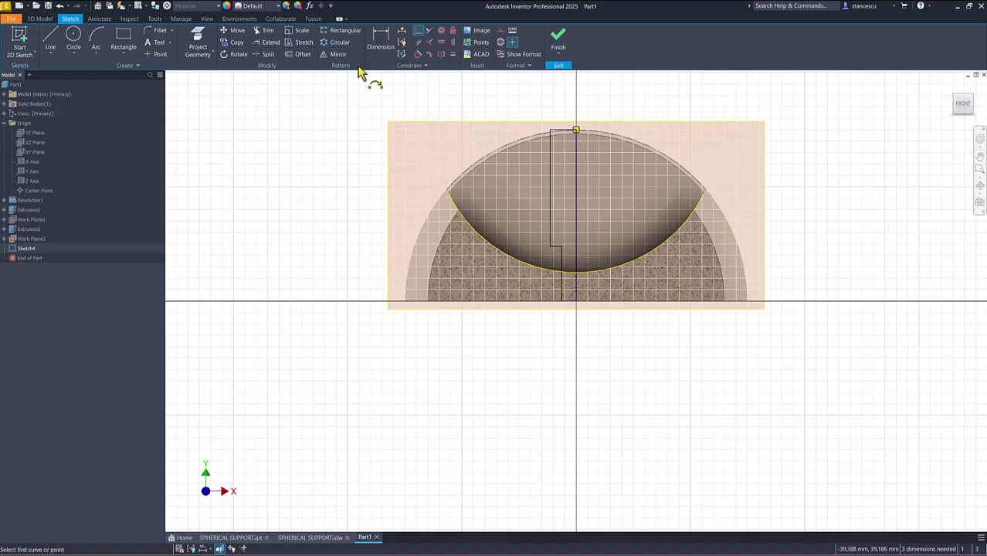
- Dimension the height of the half-profile's narrow lower step and set it to 2,5 mm
click(381, 36)
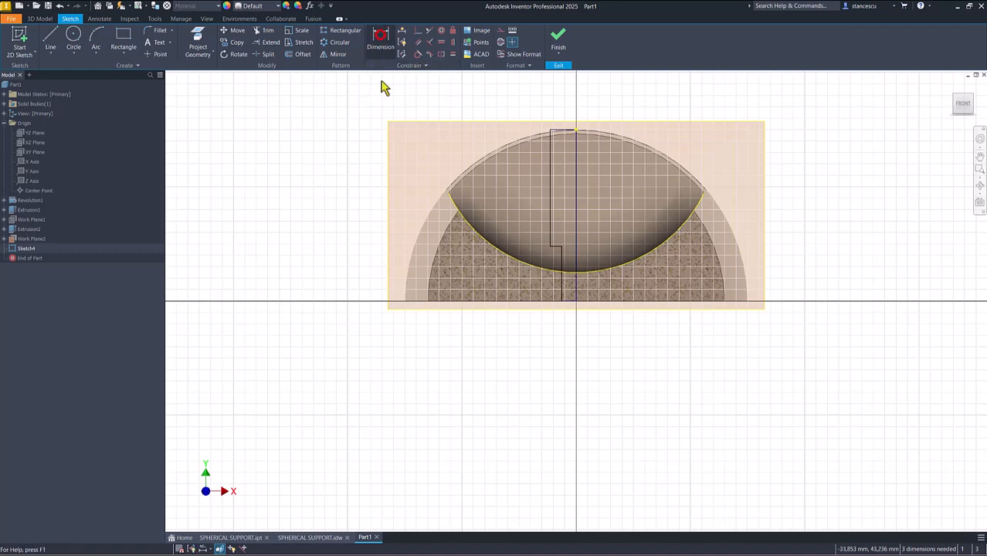
click(562, 268)
click(811, 255)
text(2,5)
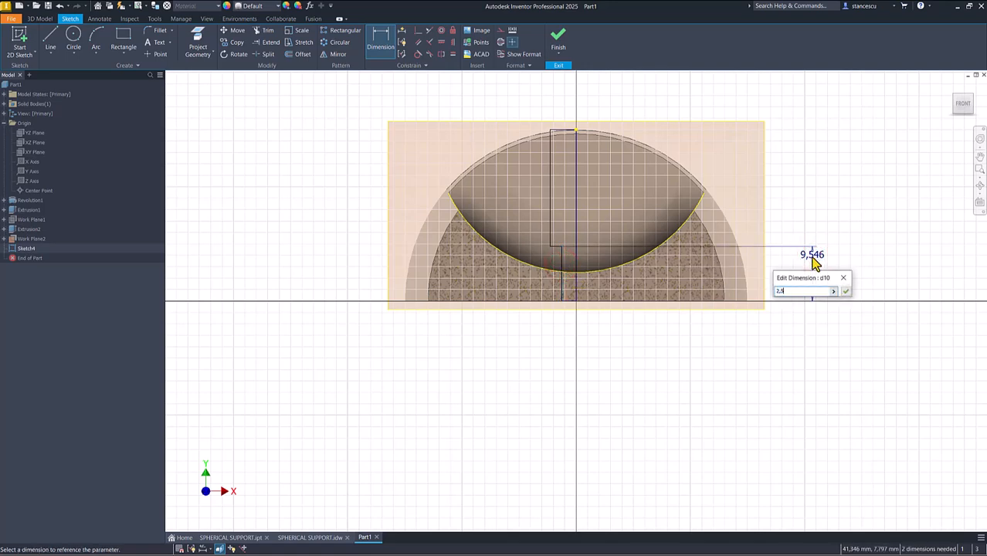
key(Return)
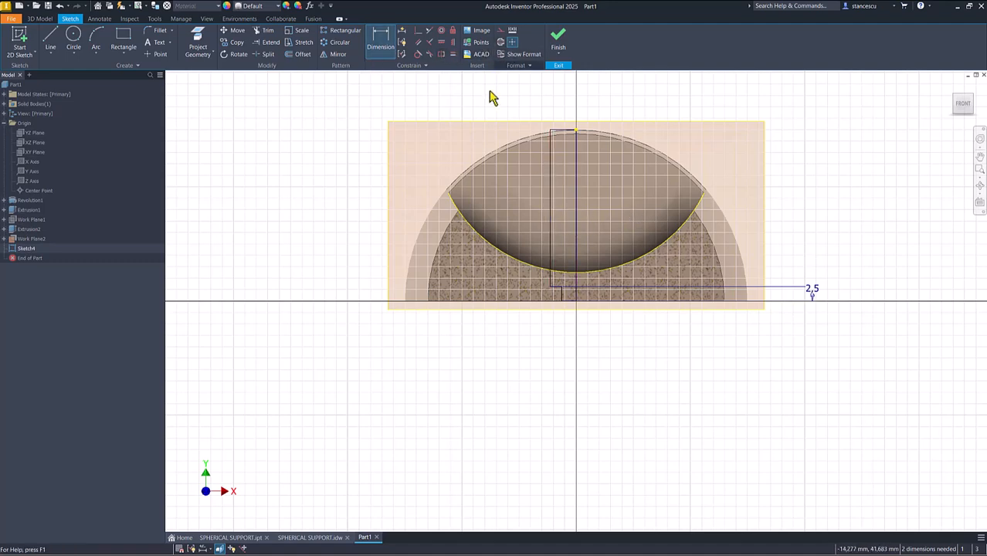
key(Escape)
- Convert the half-profile's long vertical line on the axis into a centerline
drag(598, 190, 568, 218)
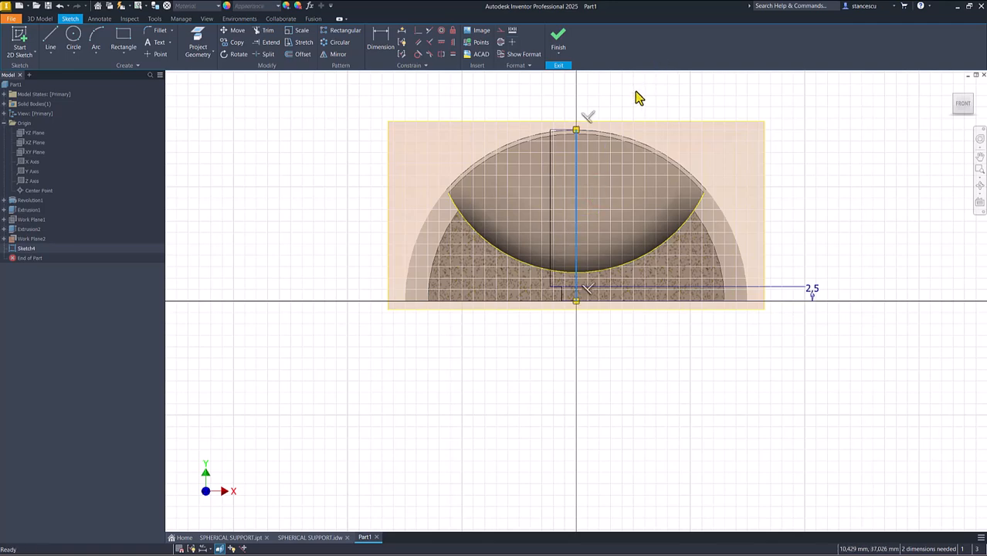
right_click(636, 96)
click(641, 126)
click(647, 77)
- Dimension the profile's tall upper edge about the centerline as a Ø5 mm diameter
click(379, 47)
click(550, 192)
click(573, 198)
click(574, 107)
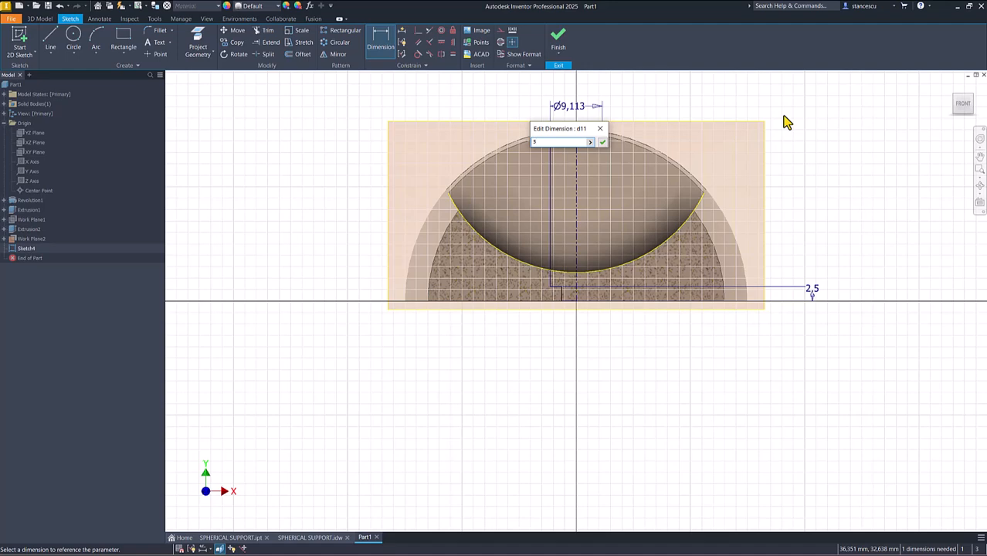
key(Return)
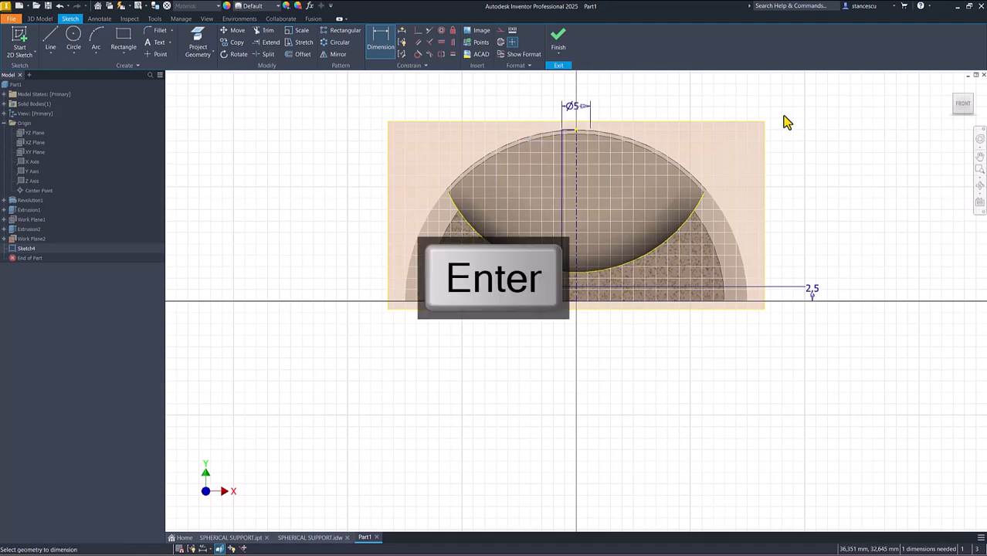
- Dimension the profile's short lower edge about the centerline as a Ø2,5 mm diameter and finish the sketch
scroll(540, 301, up, 3)
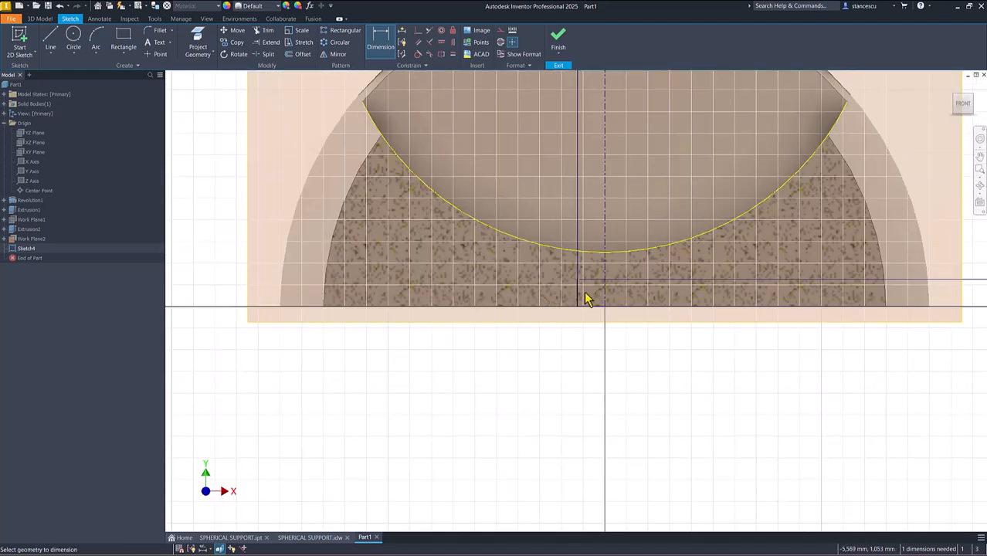
click(578, 288)
click(604, 295)
click(607, 352)
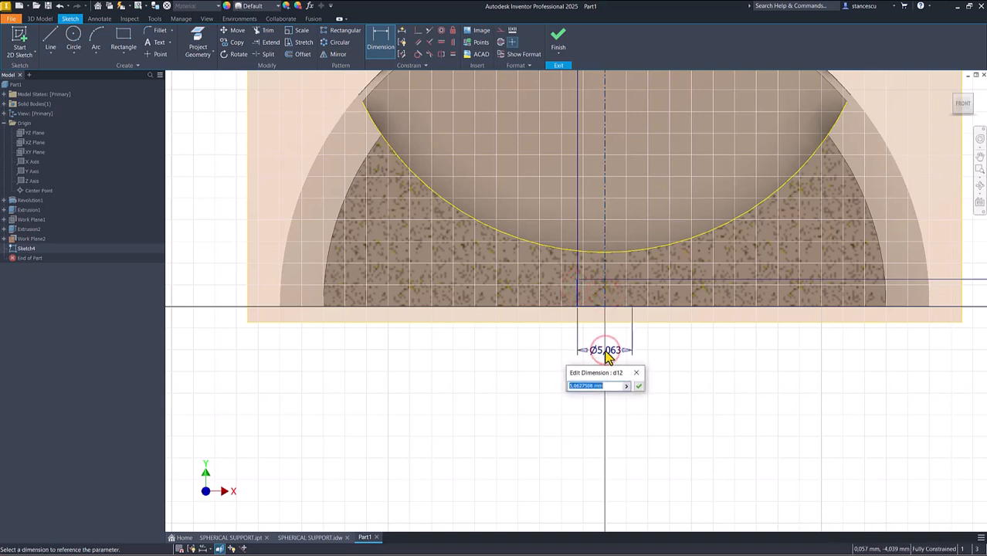
key(Return)
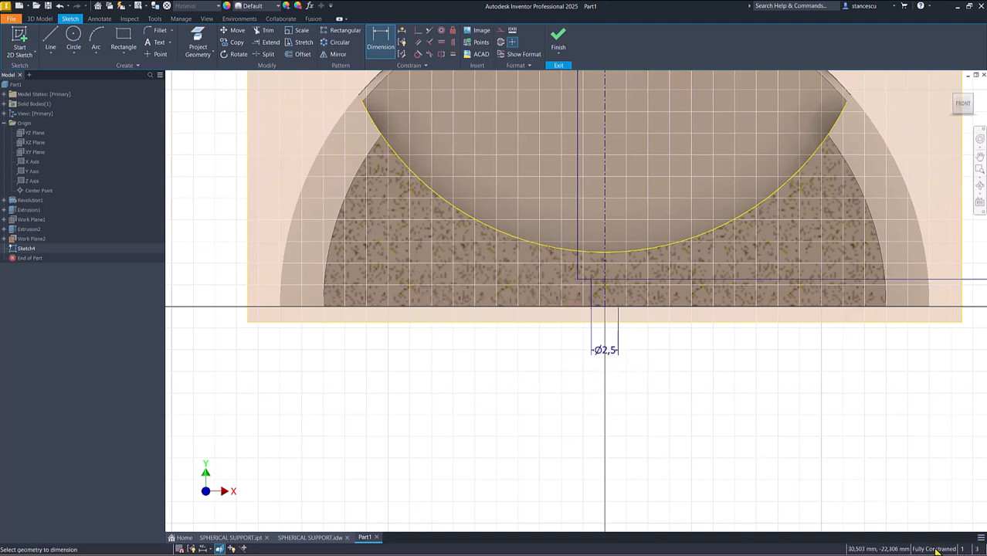
click(754, 398)
key(Home)
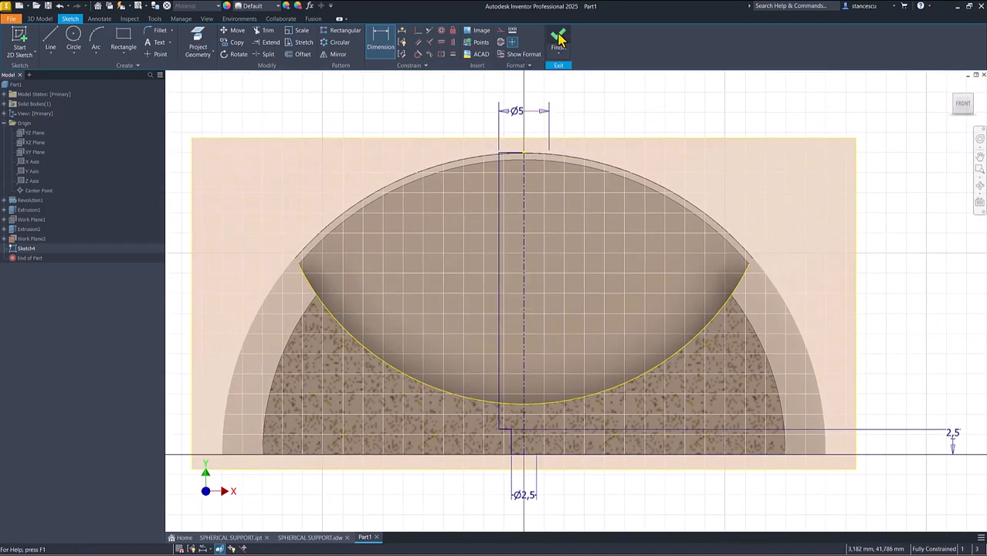
click(559, 38)
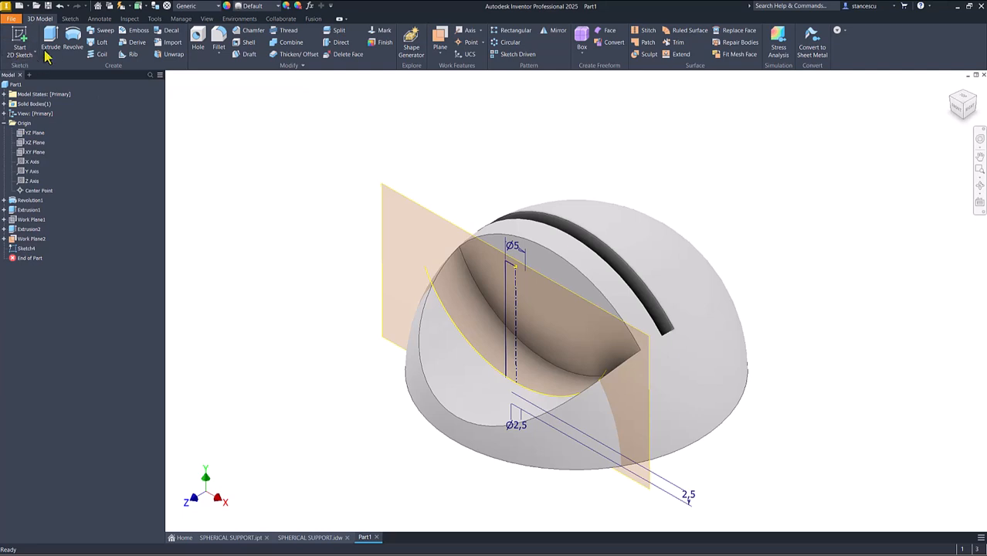
- Revolve both regions of the stepped profile through 360° about the centerline with the Join operation
click(73, 39)
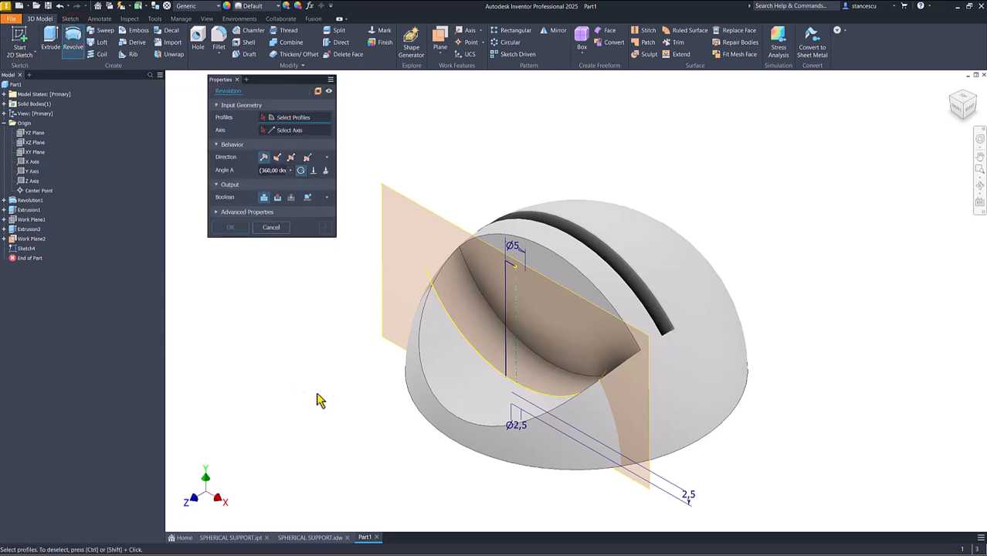
click(508, 361)
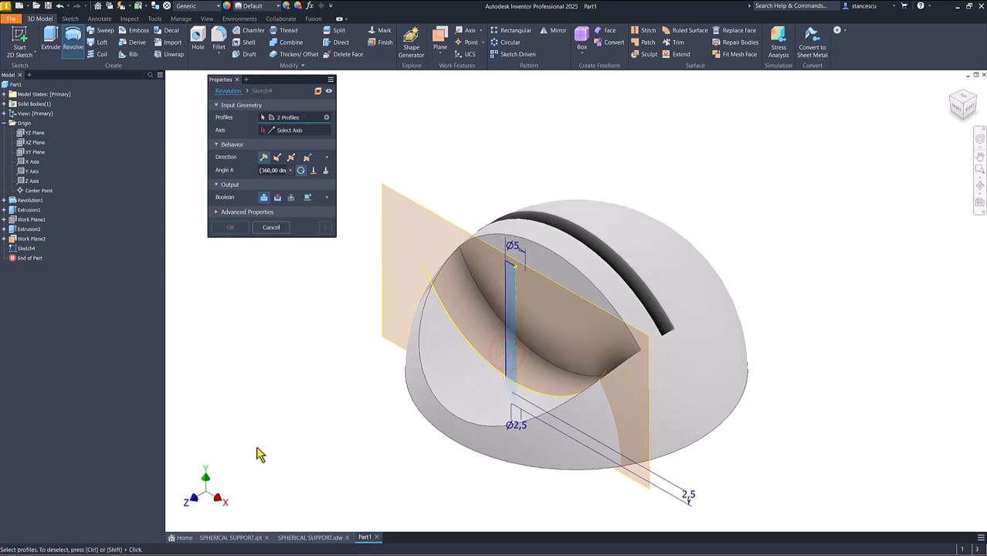
click(298, 132)
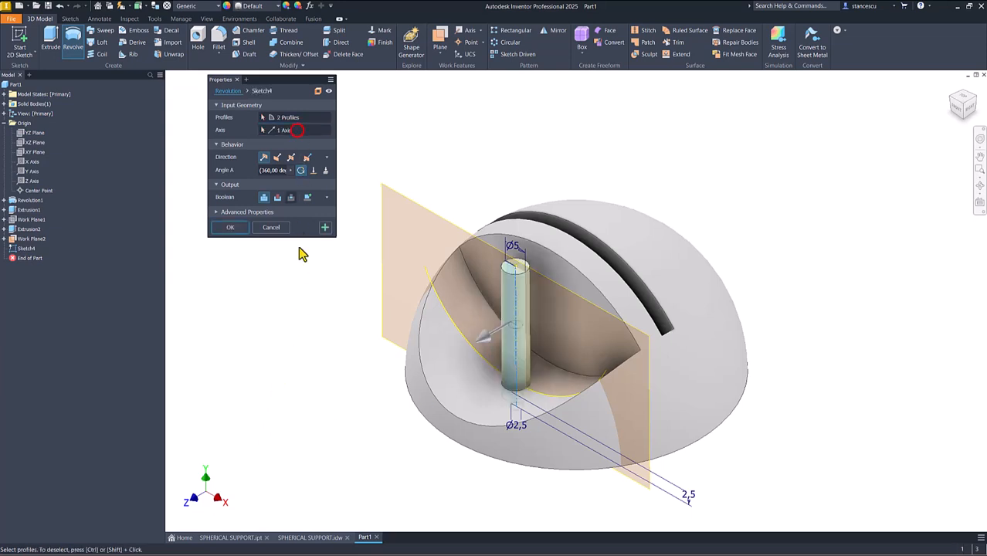
click(234, 228)
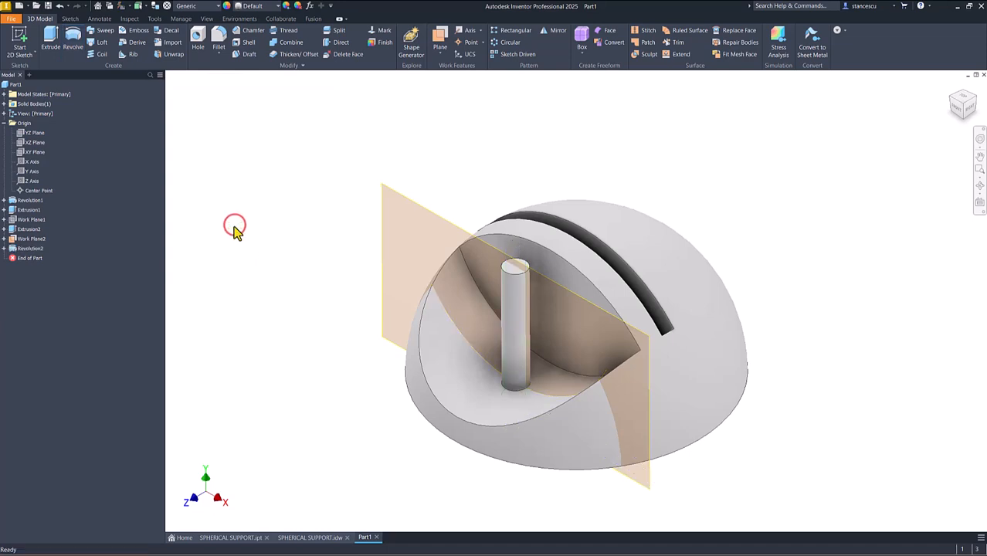
- Edit the revolution of the stepped profile and change its Boolean operation to Cut
shift+middle_drag(320, 327, 390, 368)
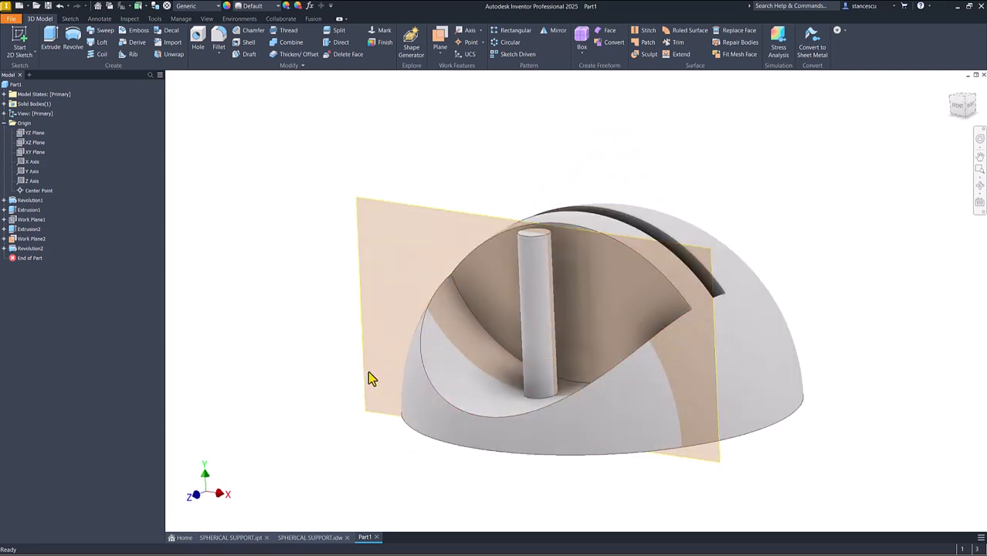
key(F6)
click(315, 300)
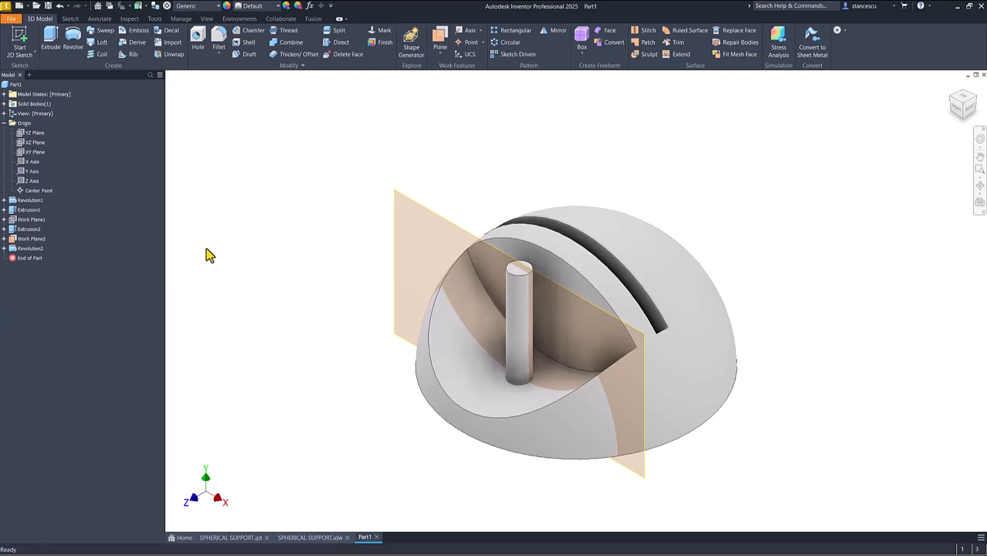
double_click(11, 253)
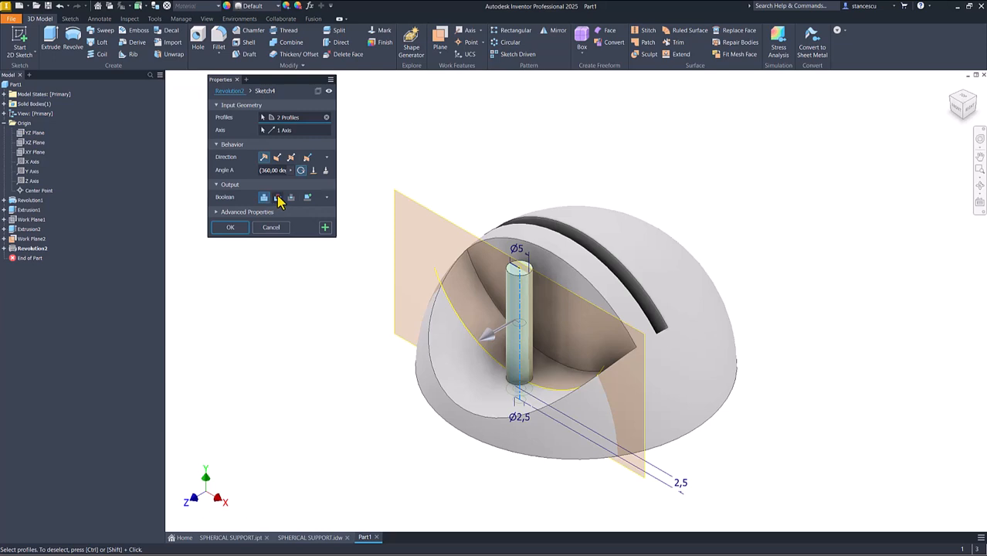
click(278, 198)
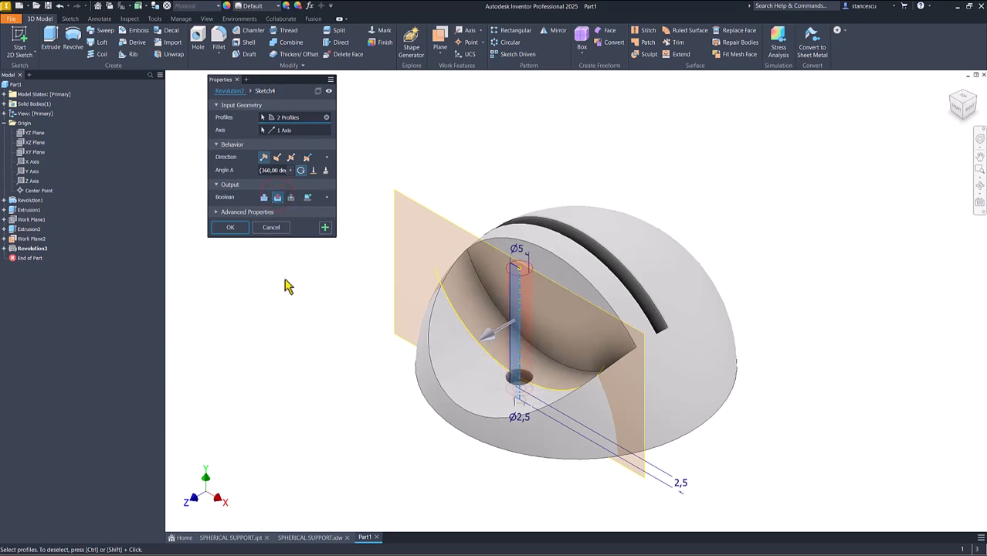
click(230, 228)
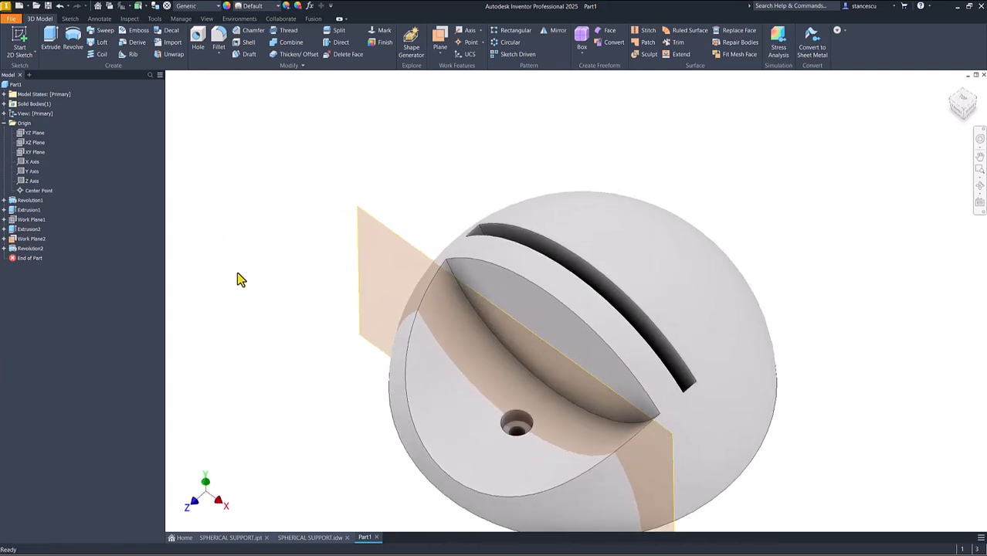
- Hide the offset work plane running through the stepped hole
key(F6)
click(400, 199)
right_click(400, 199)
click(419, 204)
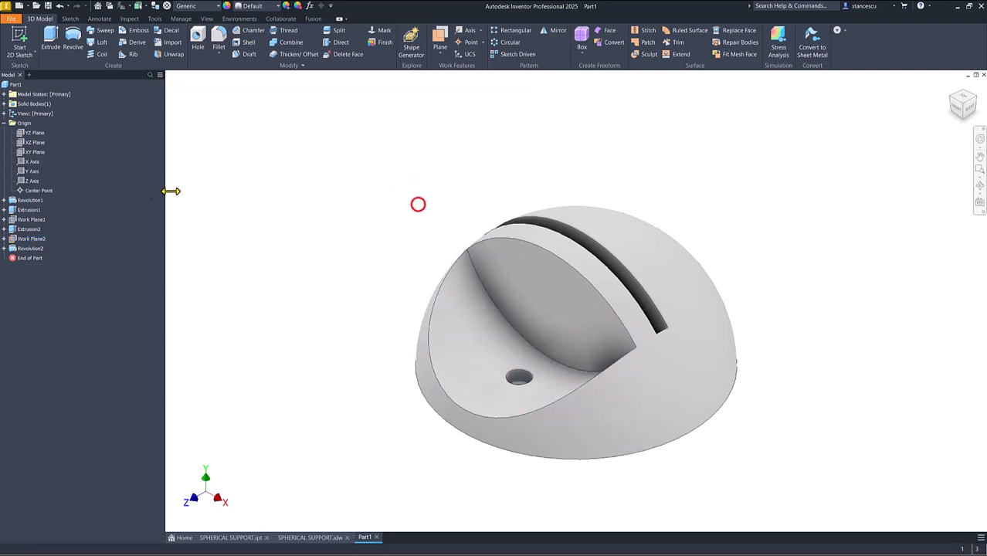
click(271, 203)
- Mirror the stepped hole and the side recess about the XY plane
click(557, 31)
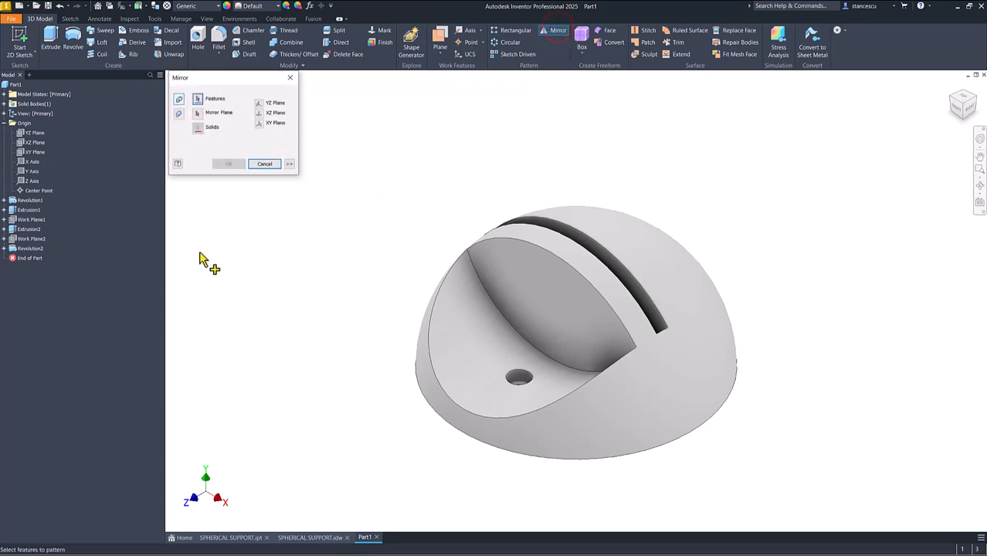
click(27, 250)
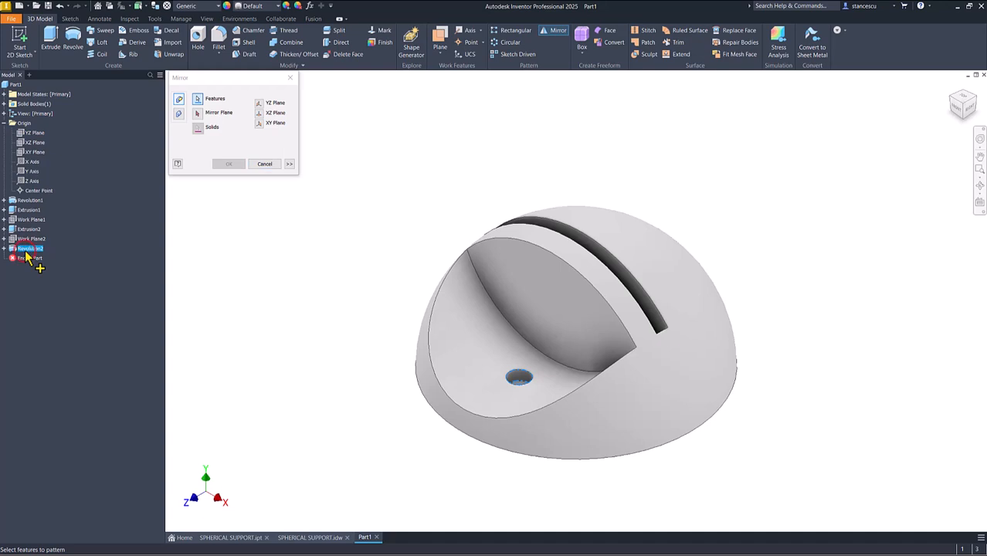
click(30, 229)
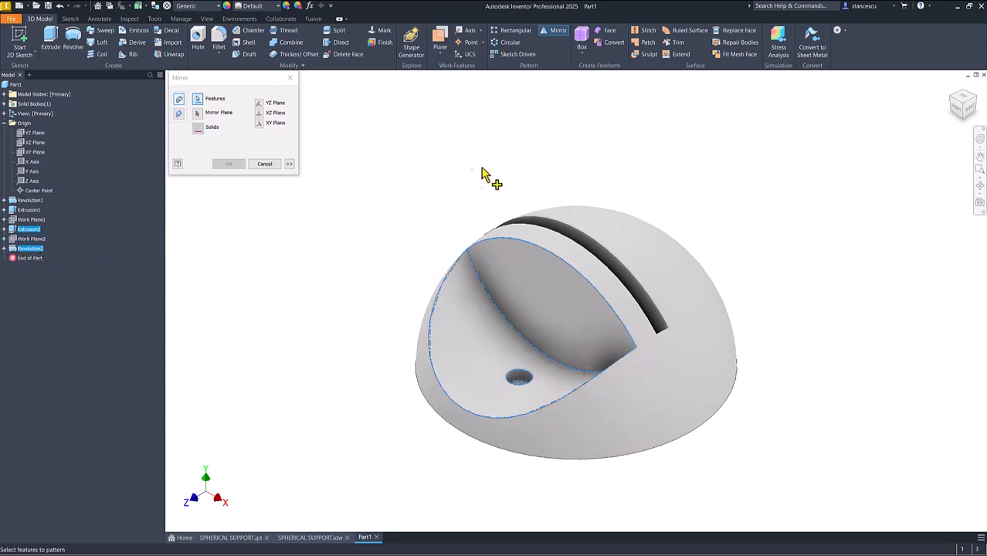
click(198, 112)
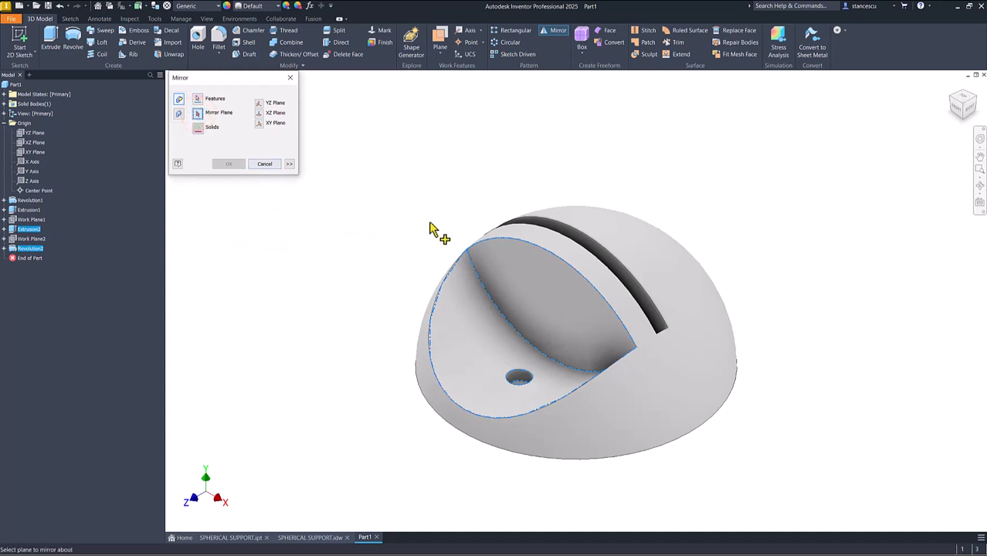
click(27, 152)
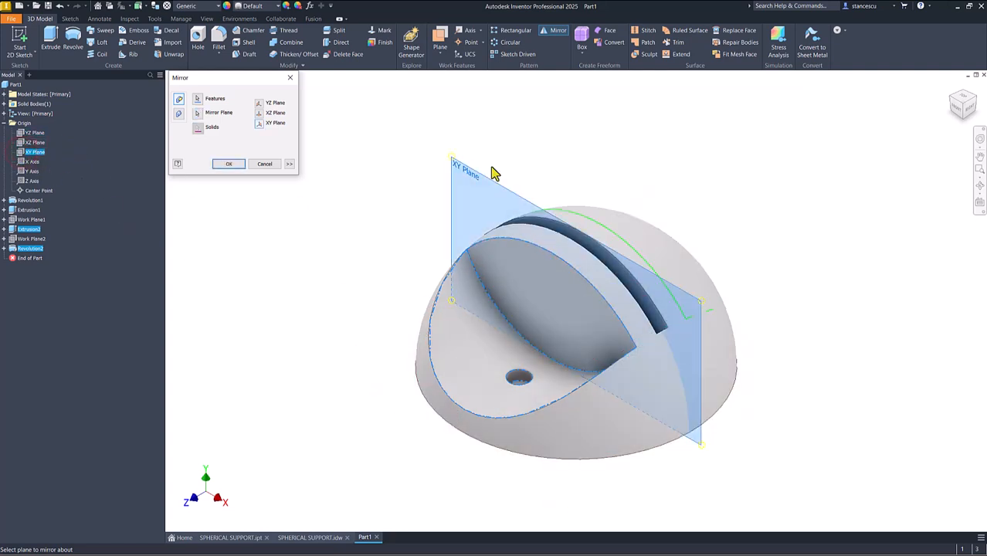
shift+middle_drag(719, 205, 670, 191)
click(228, 166)
key(F6)
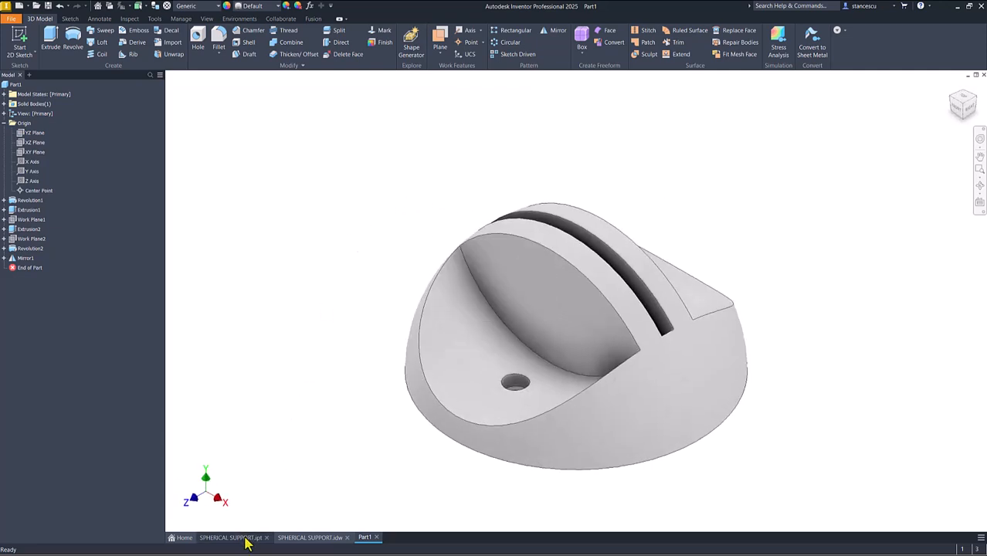
- Check the SPHERICAL SUPPORT drawing and the finished reference part for the remaining hole, and return to Part1
click(288, 539)
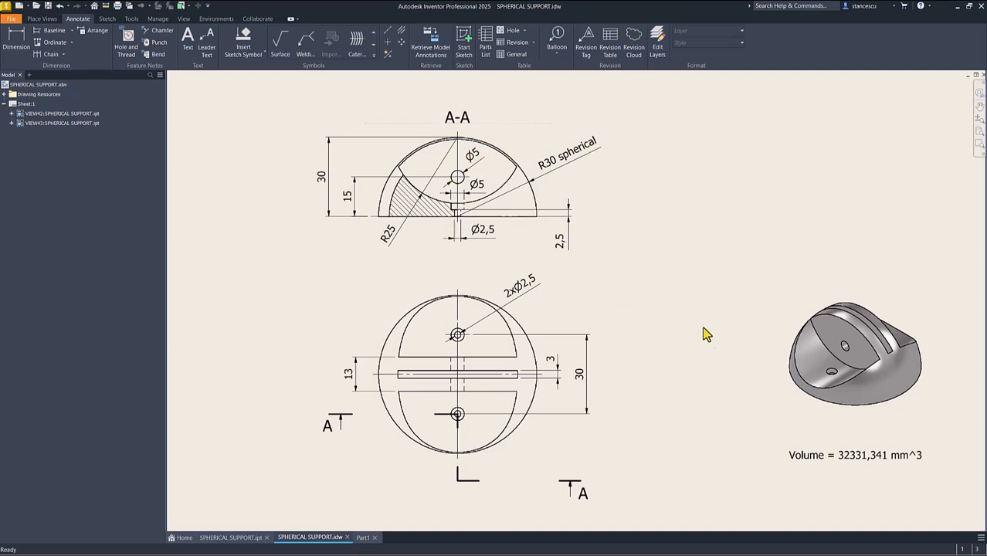
click(251, 537)
mouse_move(279, 432)
shift+middle_down()
mouse_move(623, 320)
mouse_move(630, 308)
mouse_move(699, 326)
mouse_move(579, 345)
shift+middle_up()
key(F6)
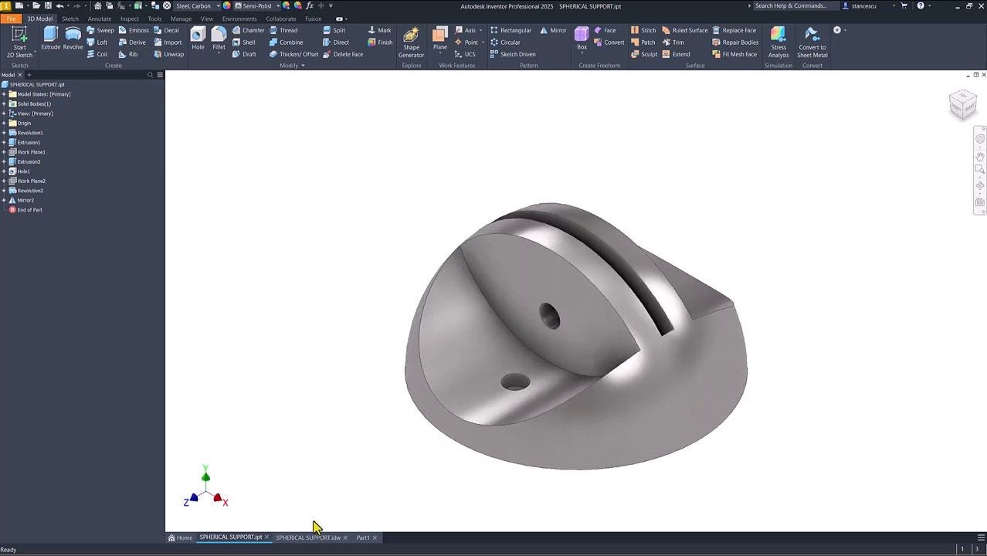
click(362, 539)
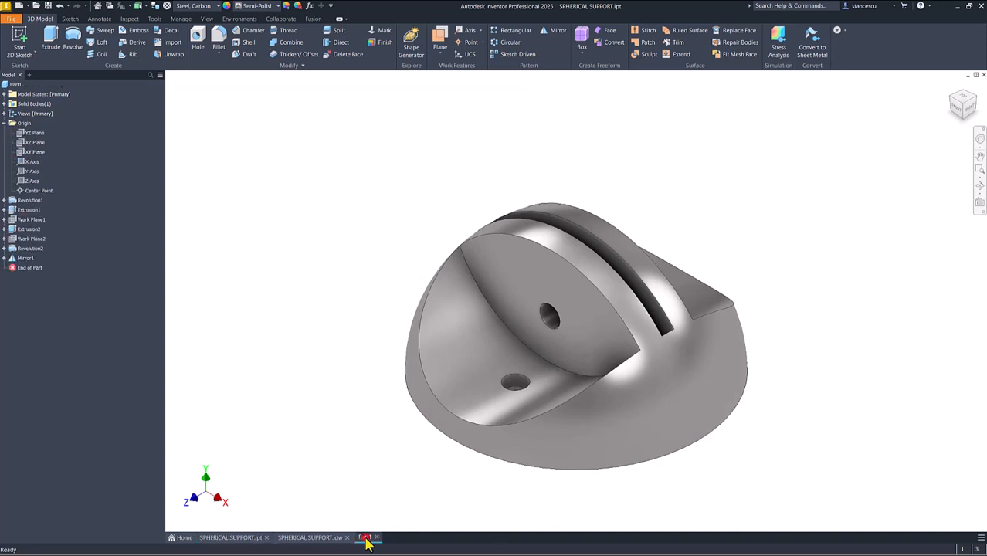
- Create a sketch on the side recess's flat vertical face and place a point above the dome, with graphics sliced
click(543, 317)
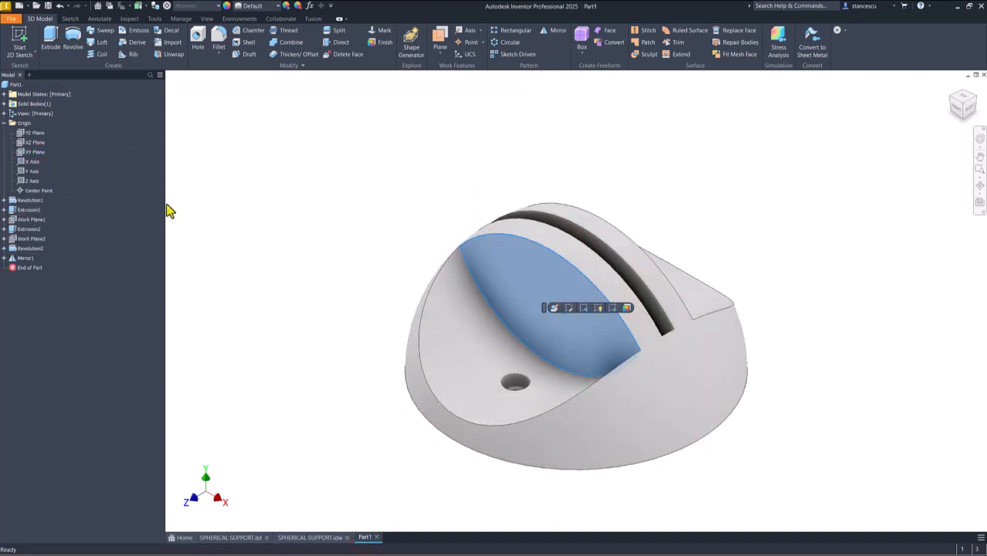
click(611, 308)
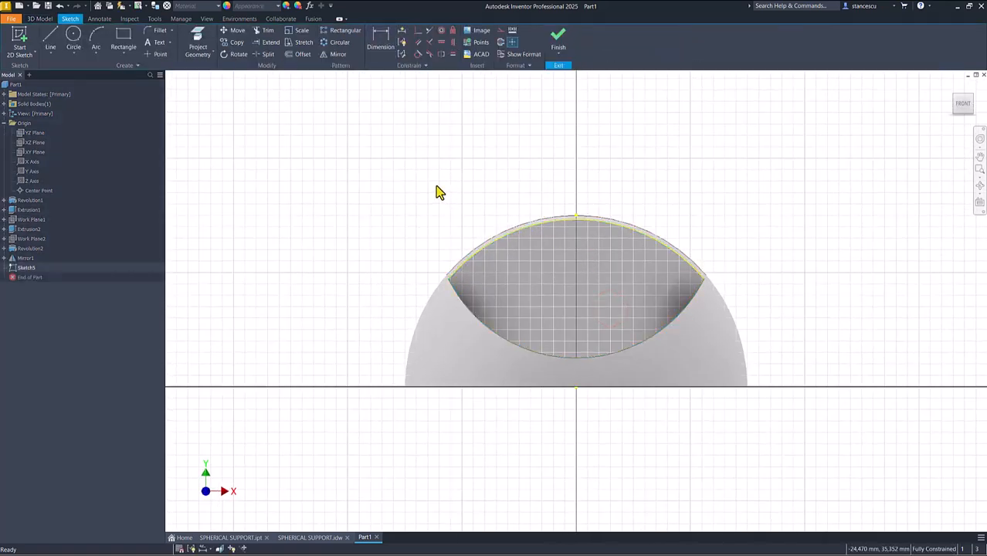
click(157, 55)
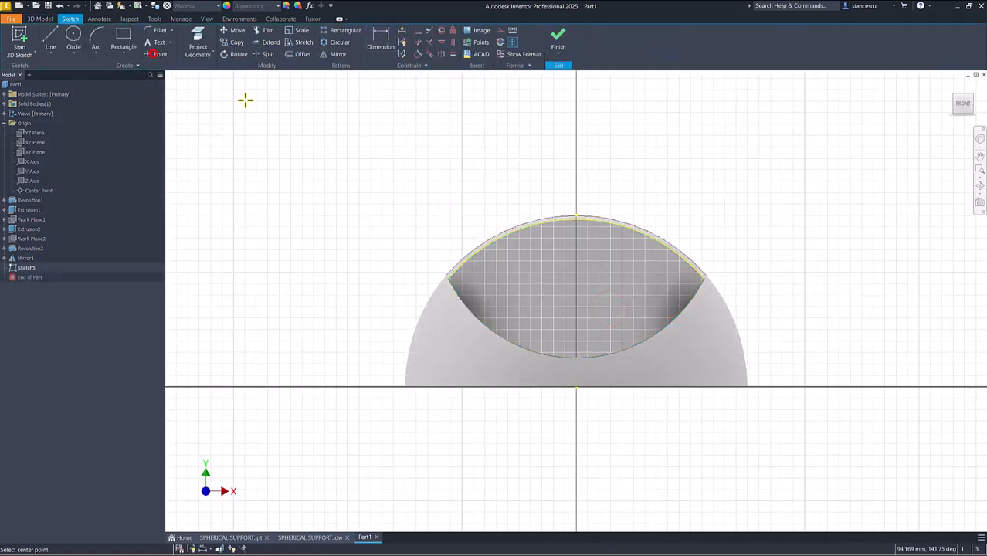
click(524, 171)
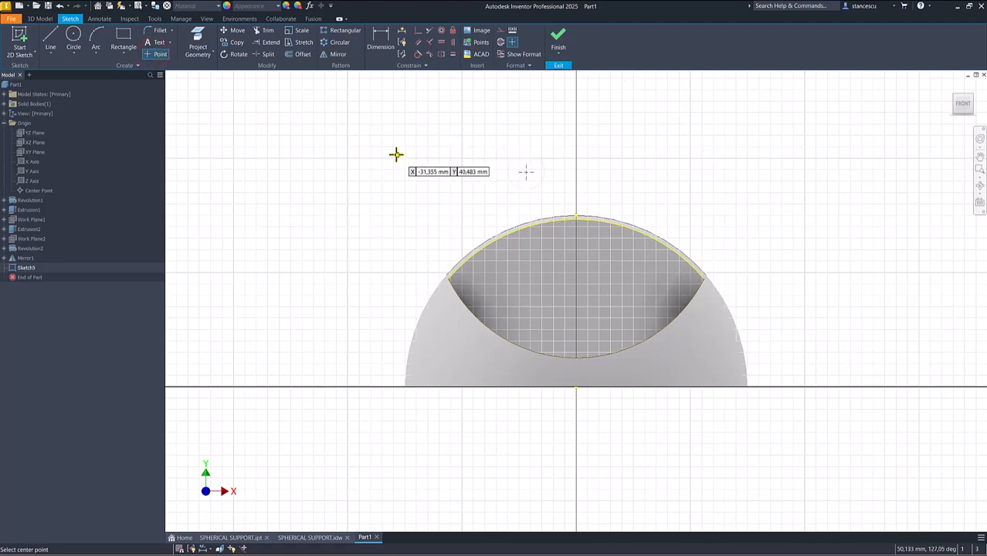
key(F7)
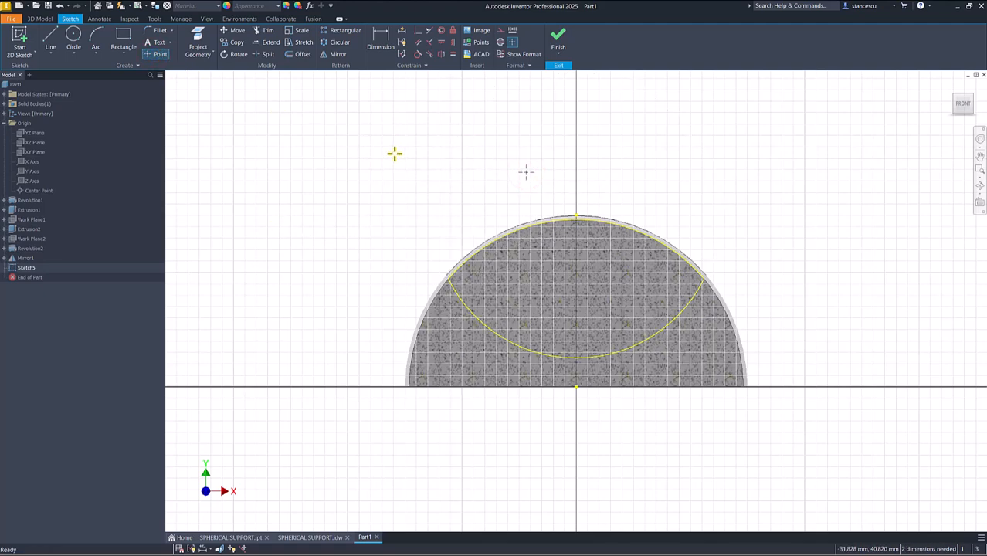
- Dimension the sketch point 15 mm vertically above the origin
click(382, 38)
click(383, 43)
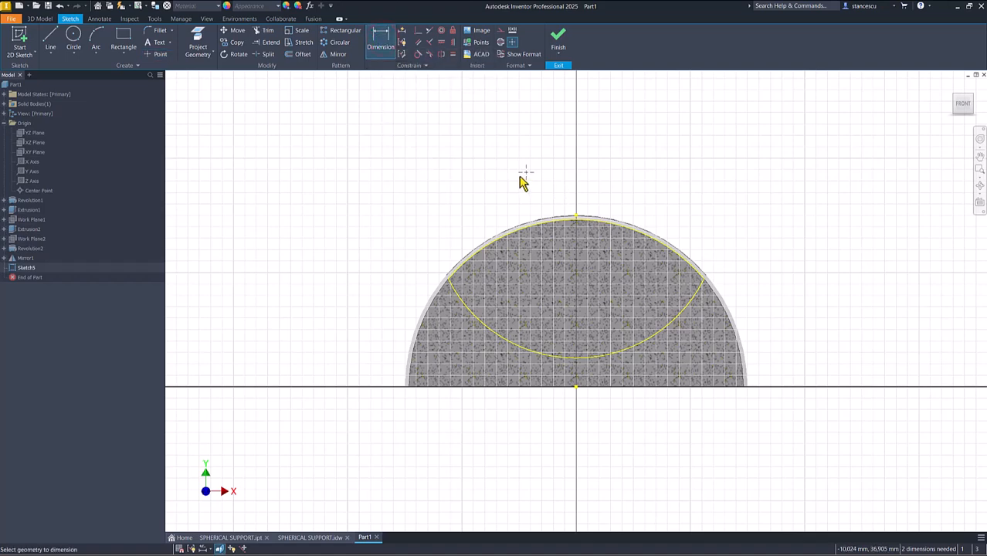
click(526, 173)
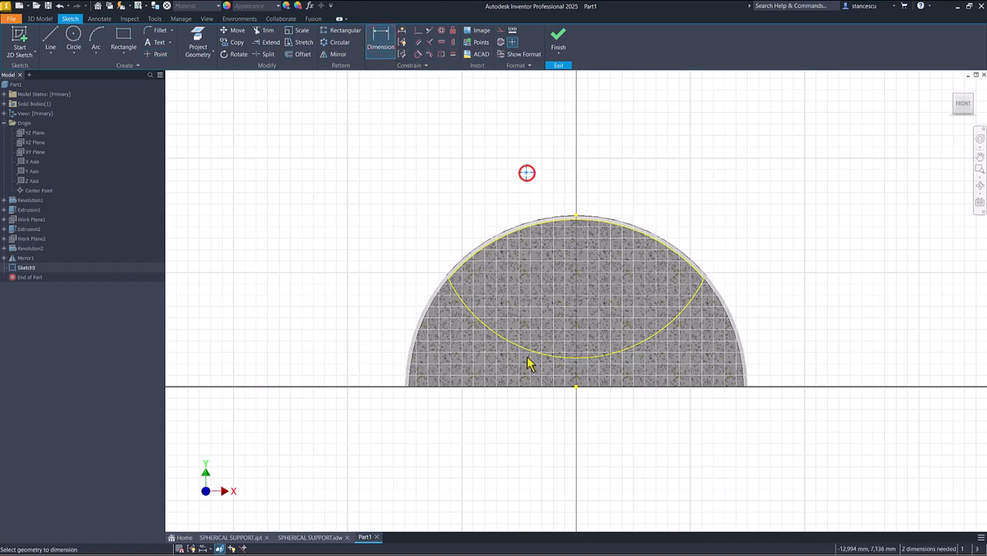
click(575, 387)
click(363, 302)
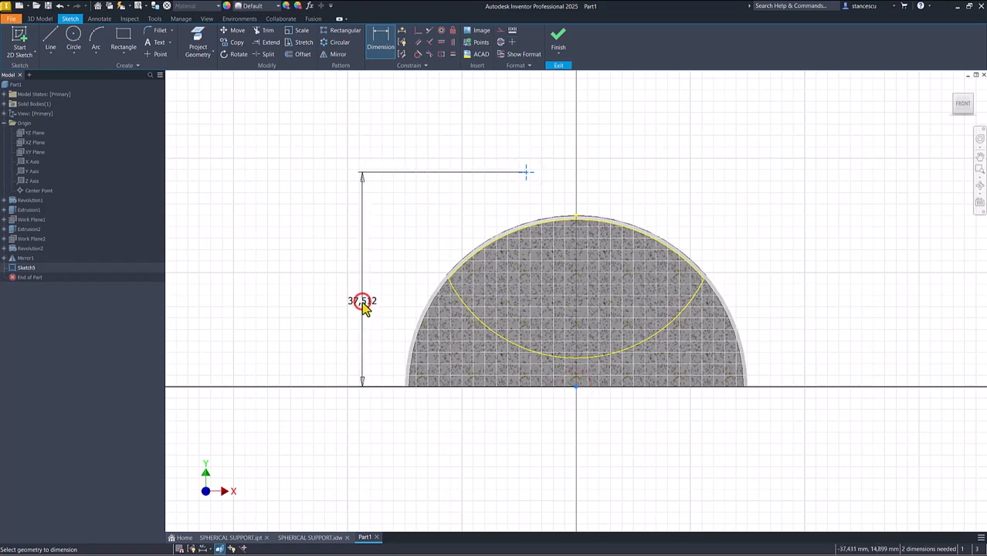
text(15)
key(Return)
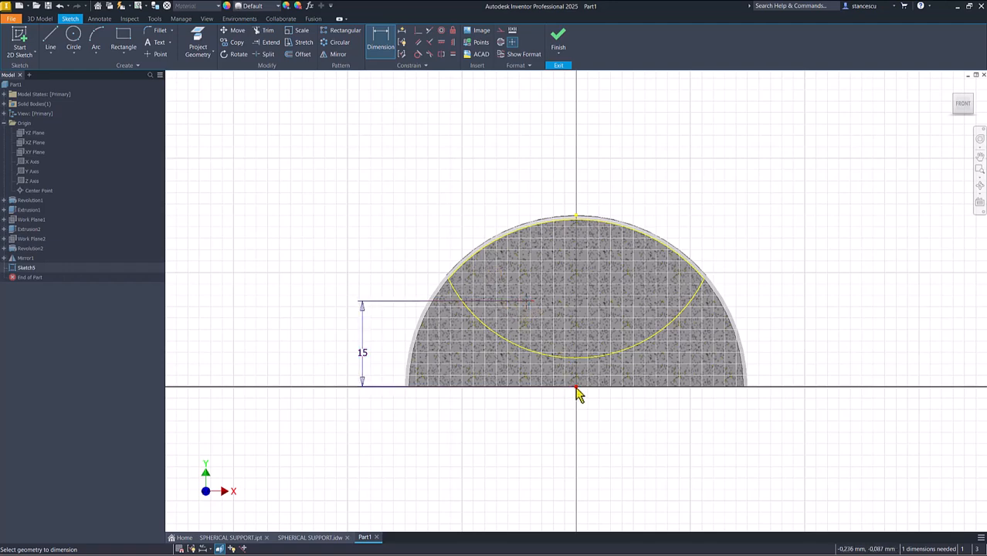
- Constrain the sketch point vertically in line with the origin and finish the sketch
click(453, 43)
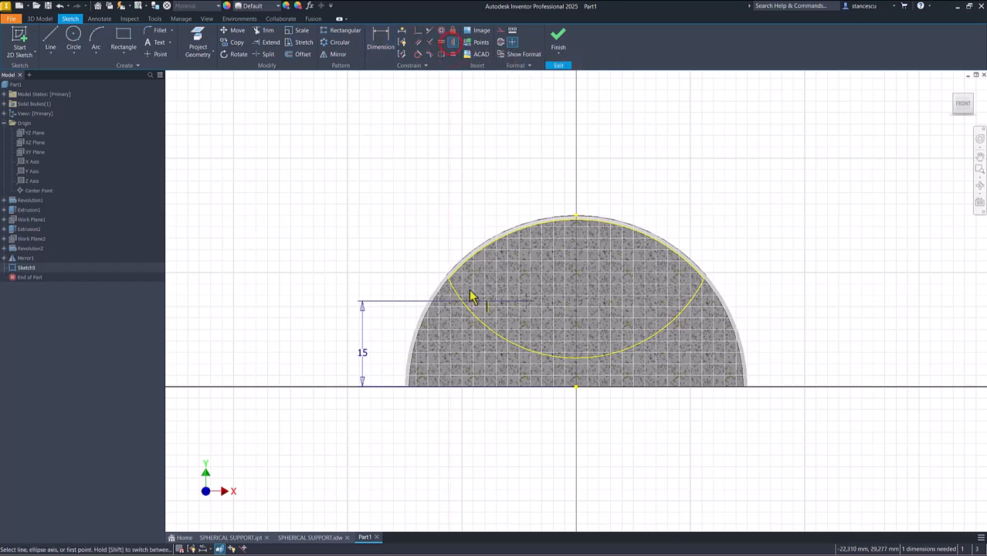
click(576, 388)
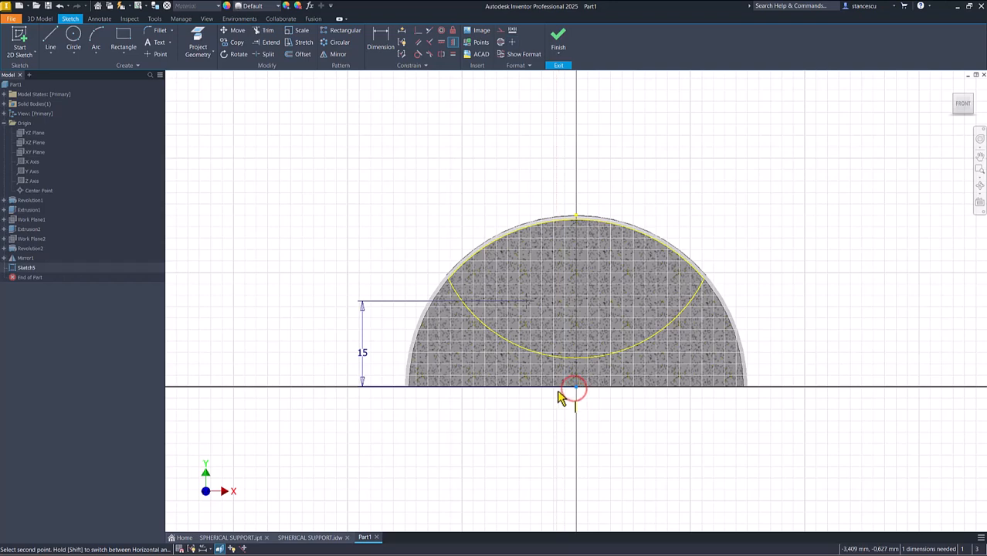
click(526, 303)
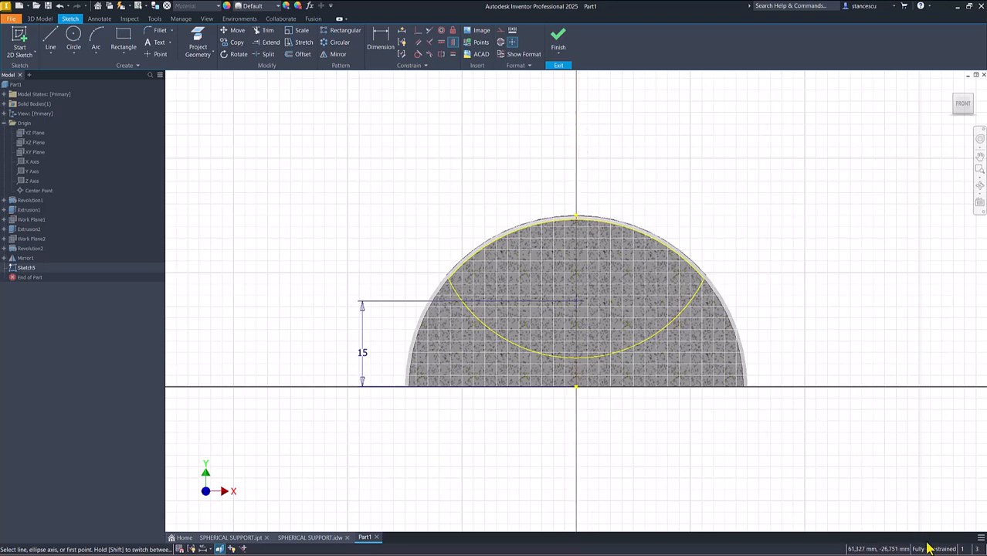
click(559, 40)
click(392, 168)
- Cut a simple 5 mm diameter hole through all at the sketch point, starting from no preset
click(198, 40)
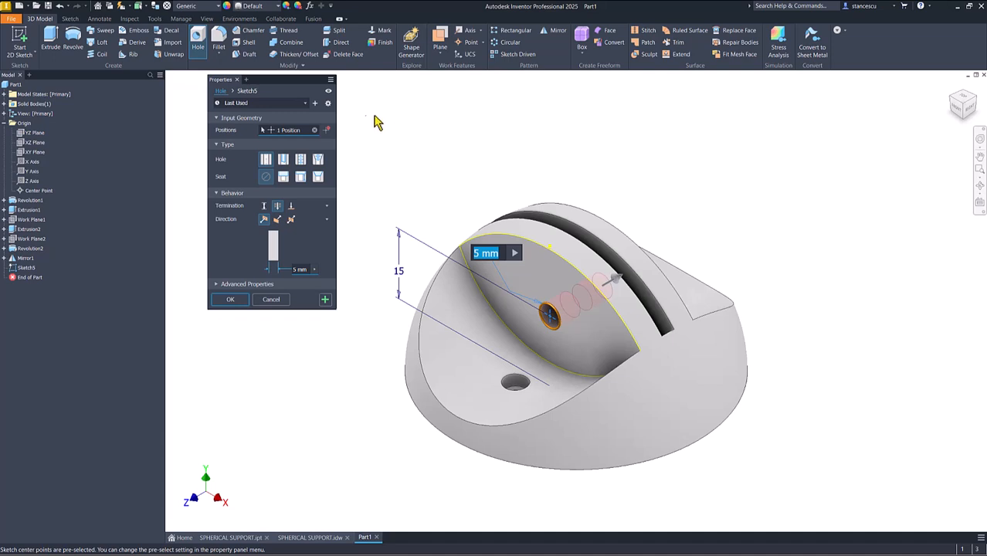
click(305, 104)
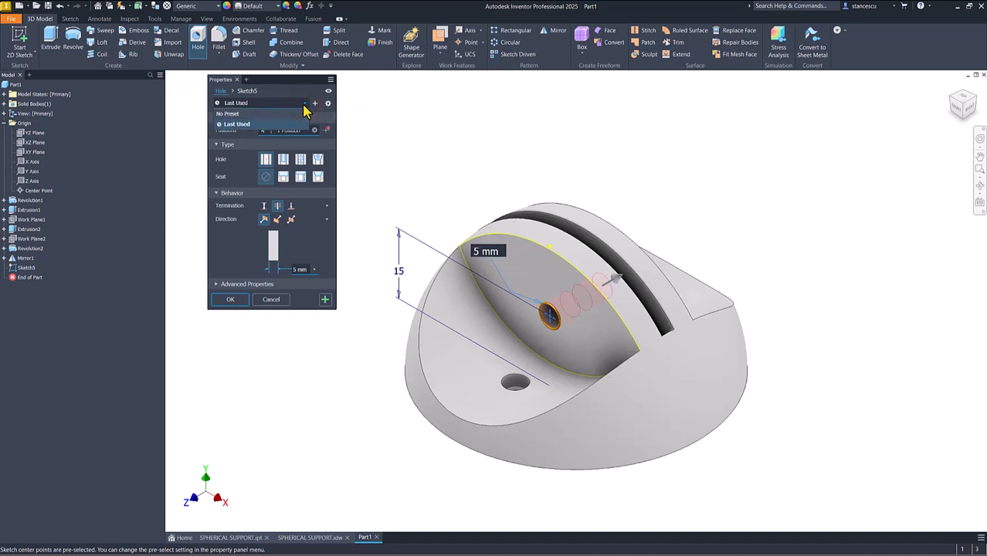
click(236, 114)
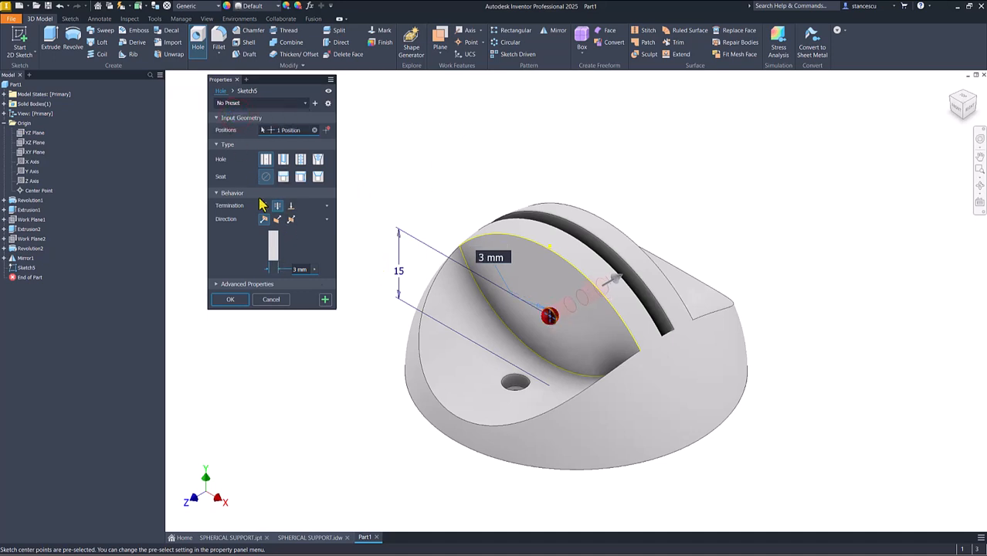
click(484, 259)
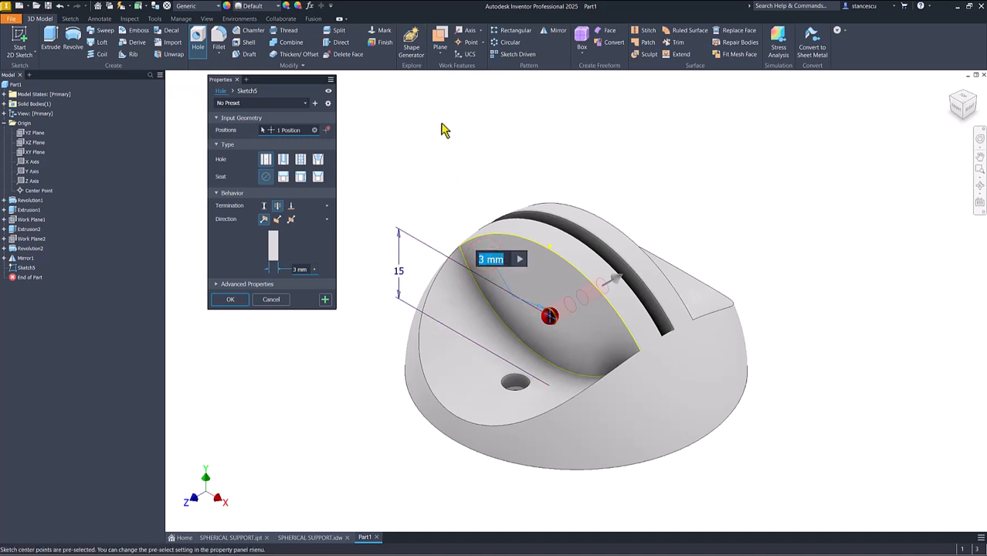
key(Return)
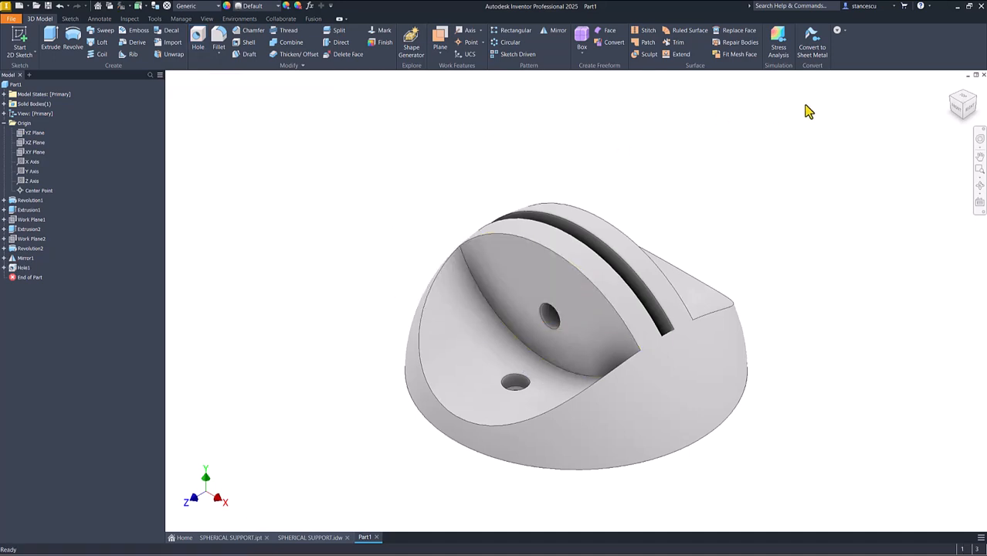
shift+middle_drag(823, 159, 824, 159)
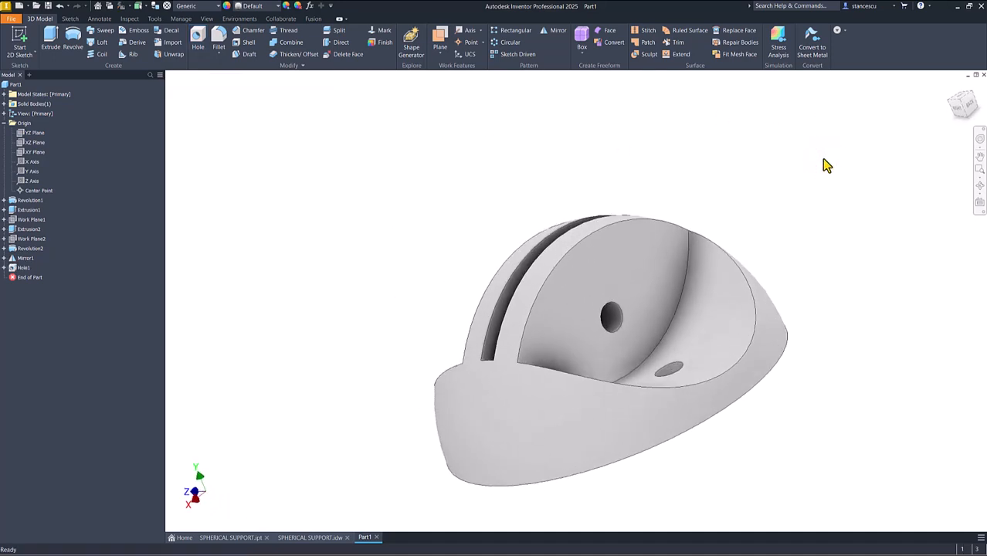
key(F6)
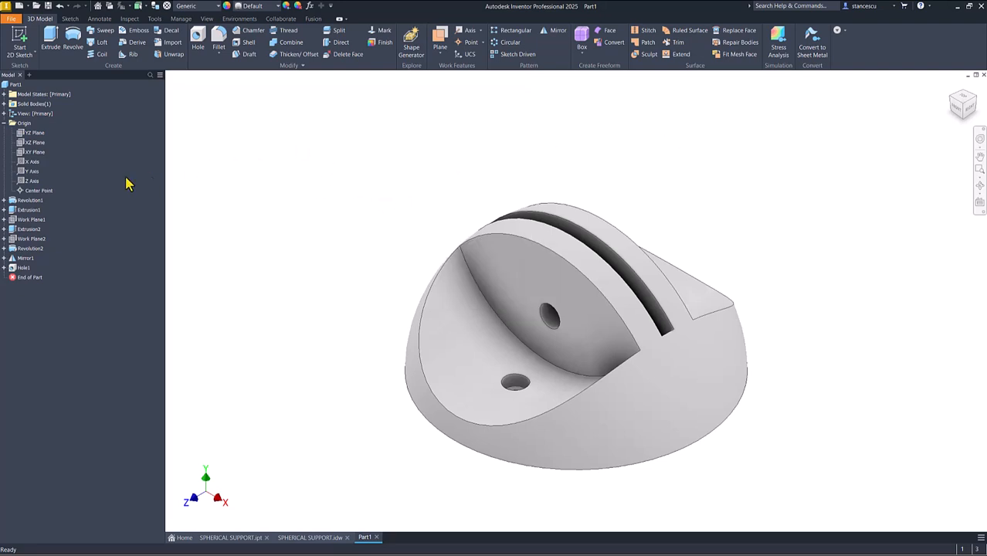
- Collapse the Origin folder, update the part's physical properties in iProperties, and copy its volume value
click(4, 124)
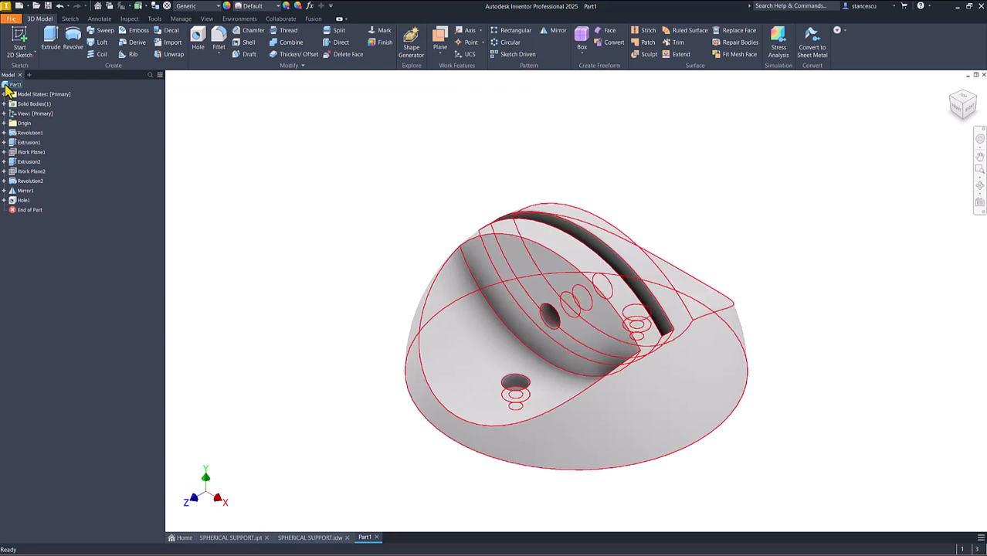
right_click(8, 85)
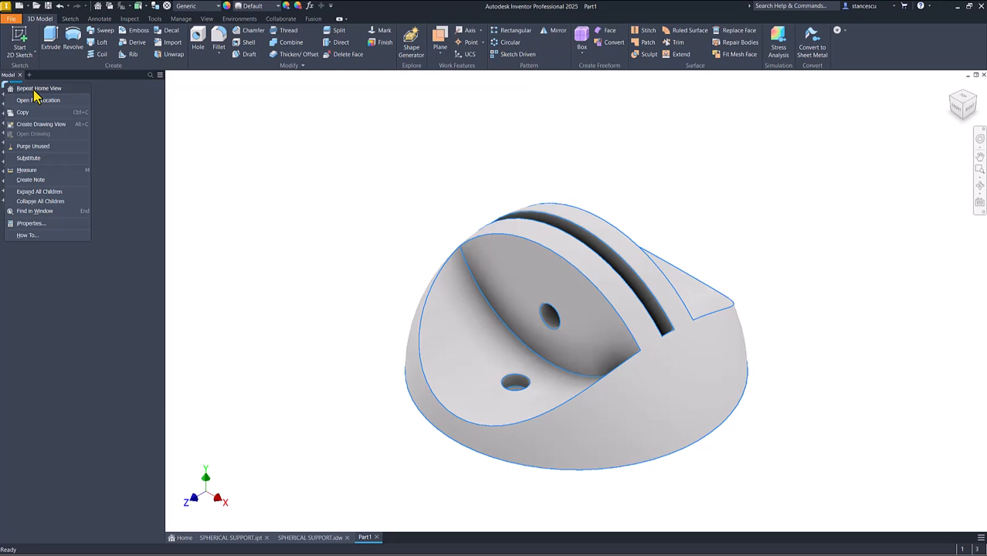
click(28, 223)
click(516, 137)
click(564, 158)
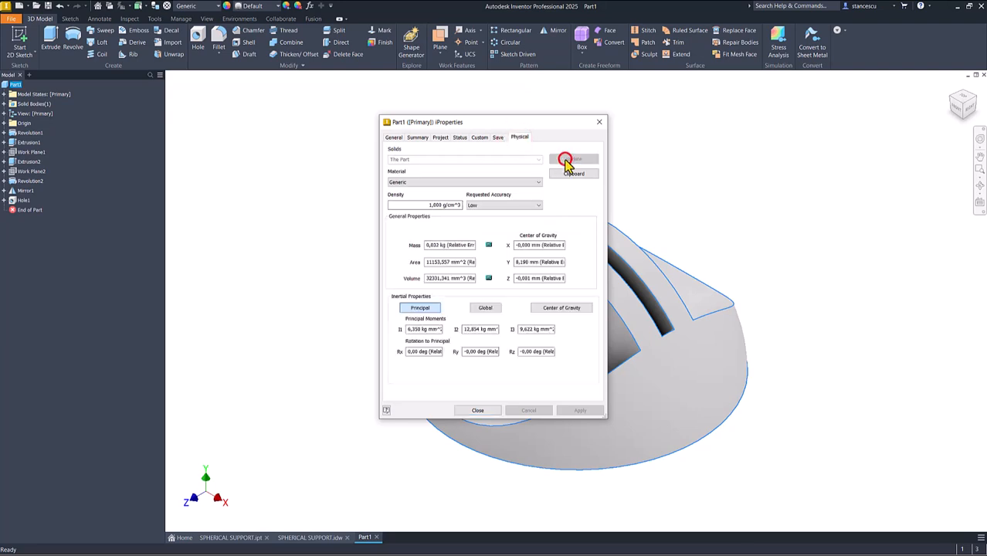
drag(464, 279, 239, 301)
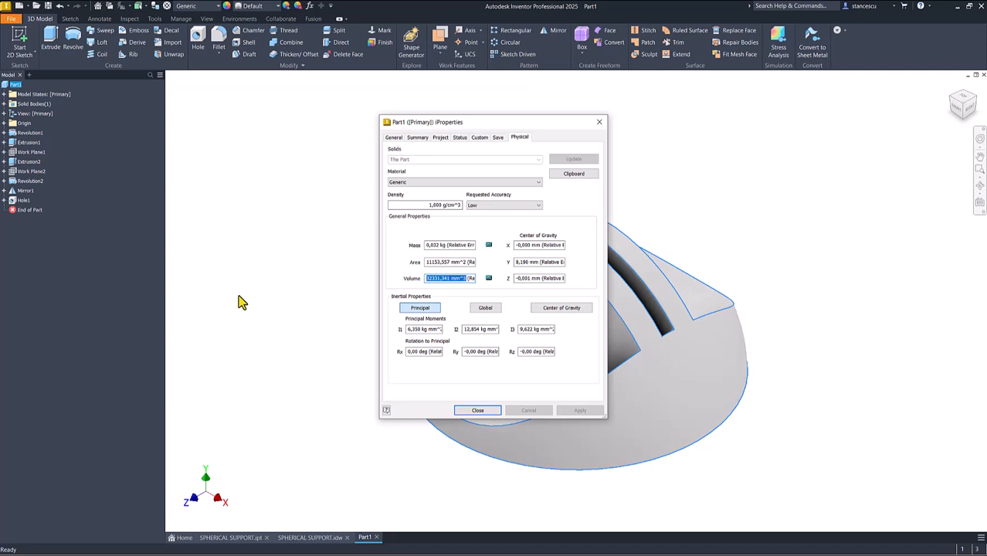
key(ctrl+c)
click(478, 410)
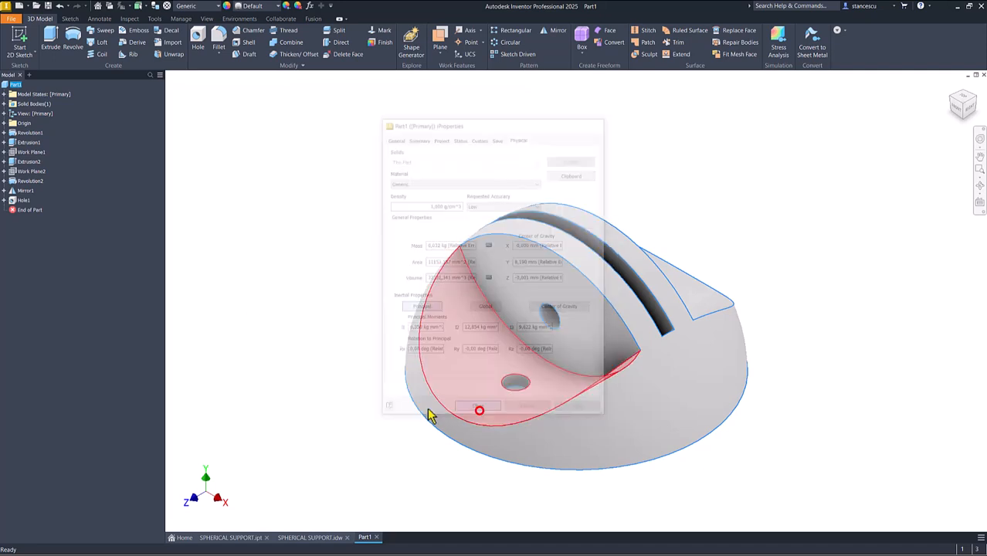
- Compare the copied volume with the SPHERICAL SUPPORT drawing's volume note by pasting it on a second line, and discard the edit
click(309, 537)
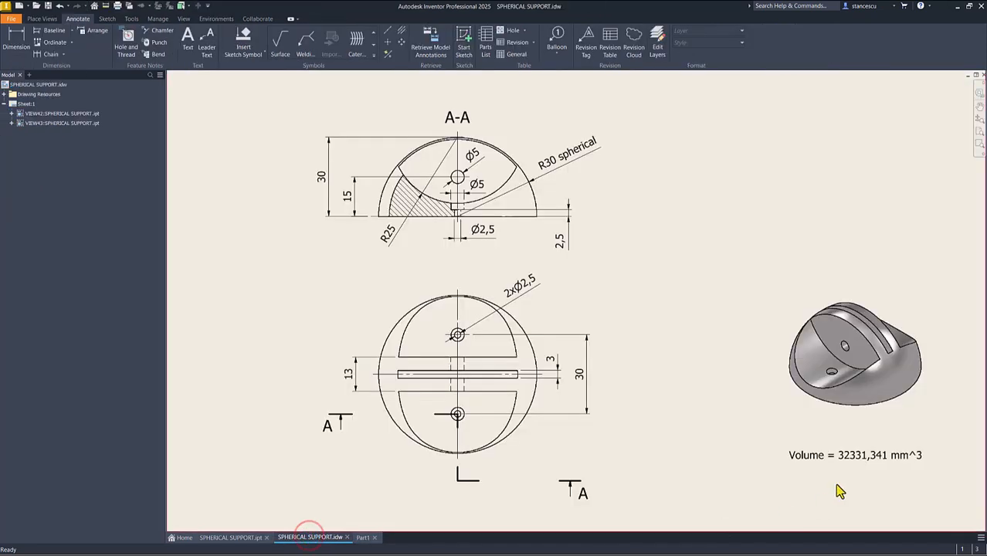
double_click(846, 457)
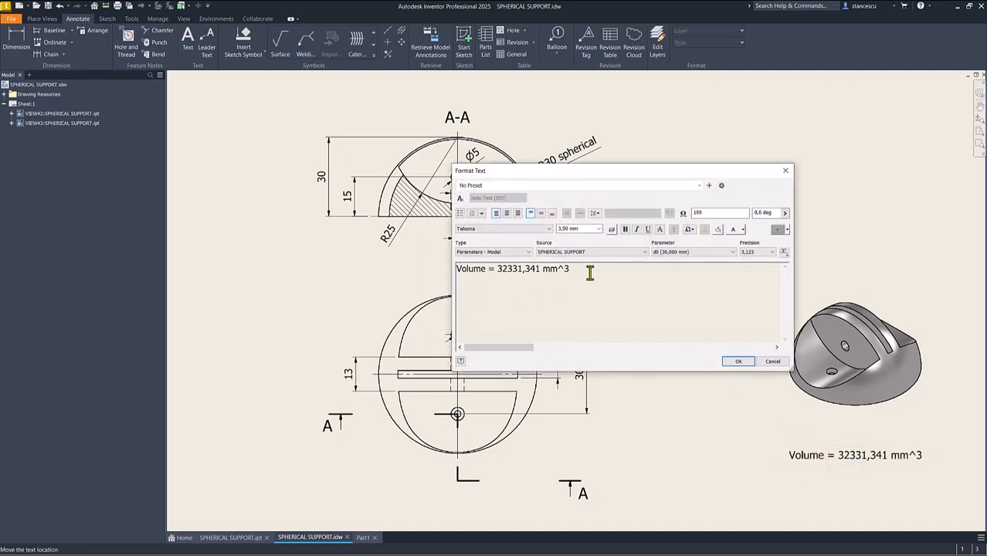
key(Return)
key(ctrl+v)
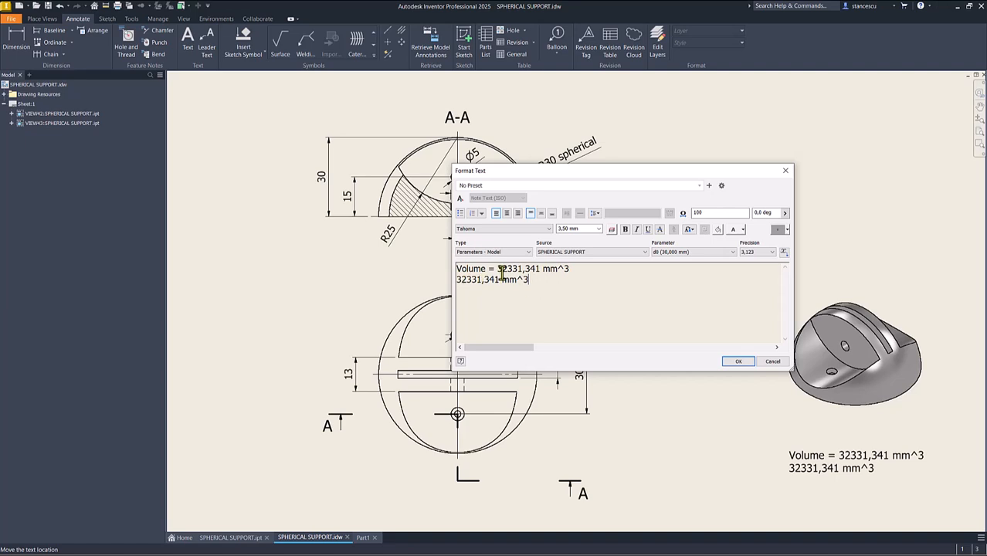
click(773, 363)
click(857, 455)
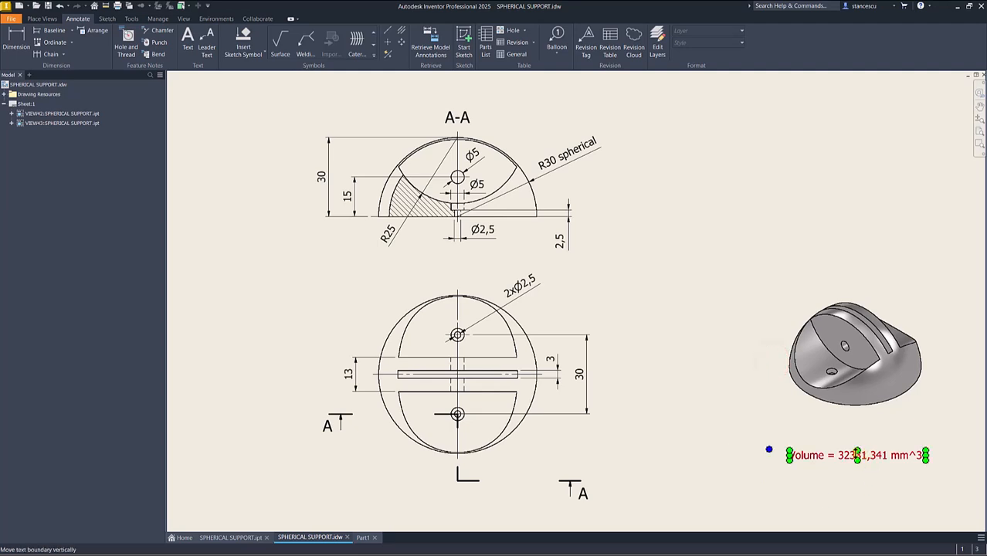
click(745, 272)
click(710, 184)
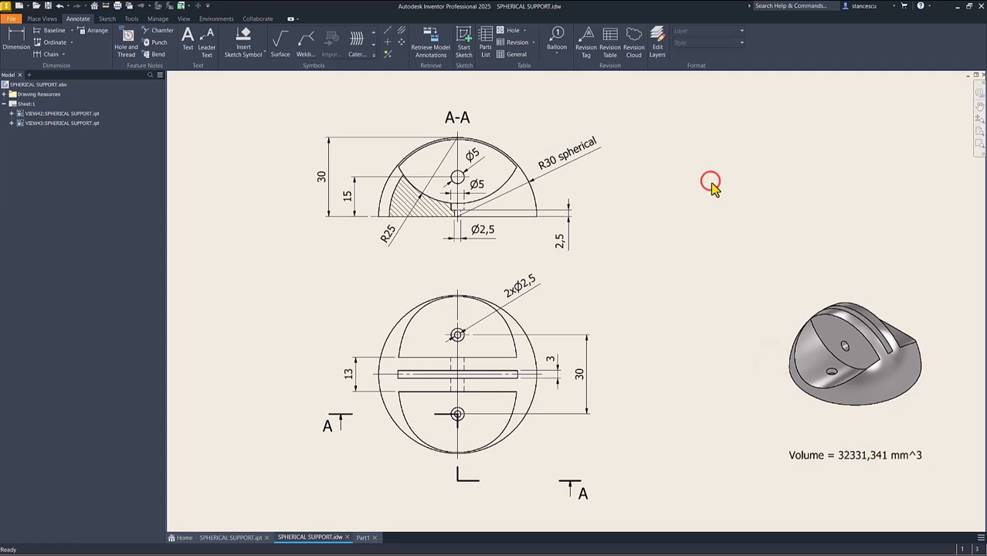
- Return to Part1 and assign the Steel, Cast material to the part
click(363, 536)
click(300, 182)
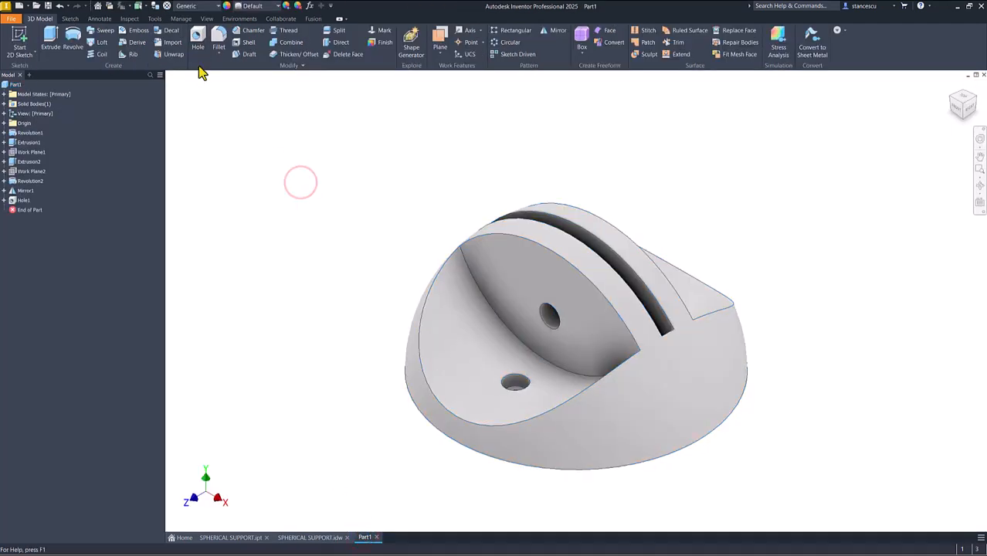
click(186, 6)
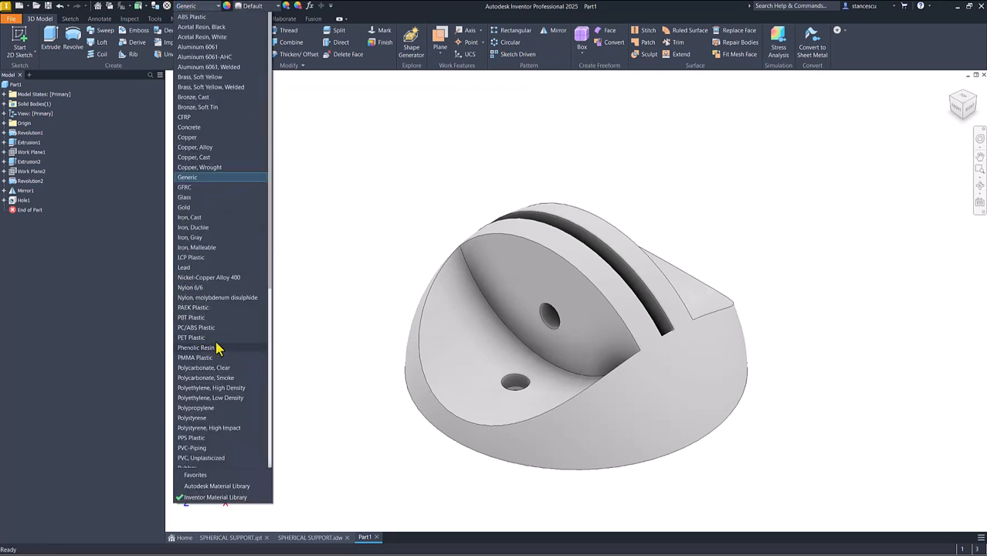
scroll(215, 349, down, 7)
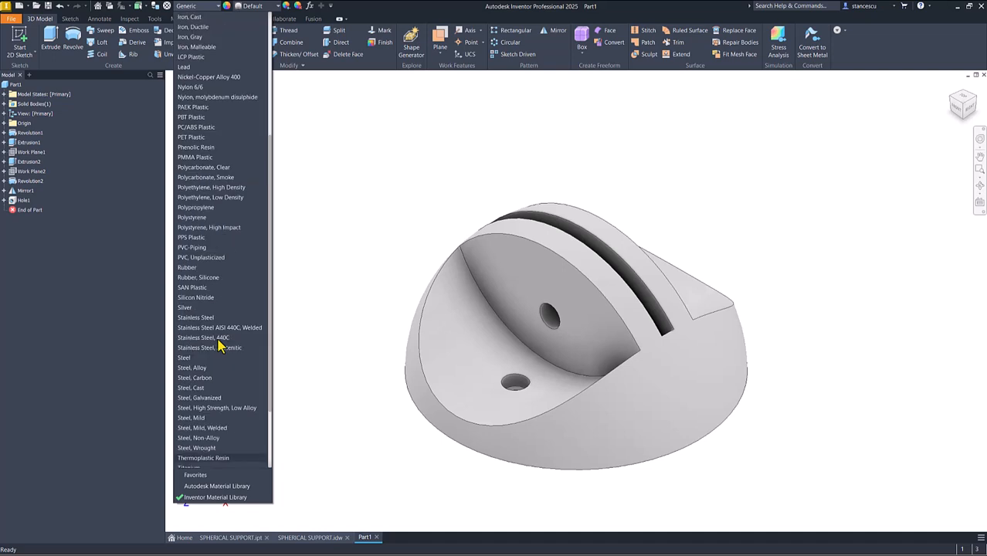
click(199, 387)
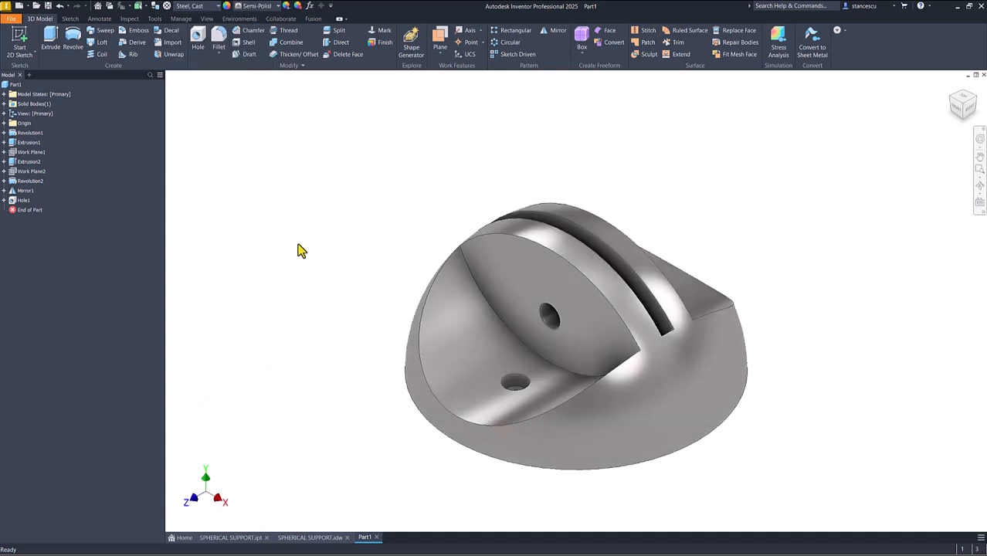
- Compare Part1 with the finished SPHERICAL SUPPORT reference part by switching between the two documents
click(241, 538)
click(360, 537)
click(242, 538)
click(360, 537)
click(241, 537)
click(360, 537)
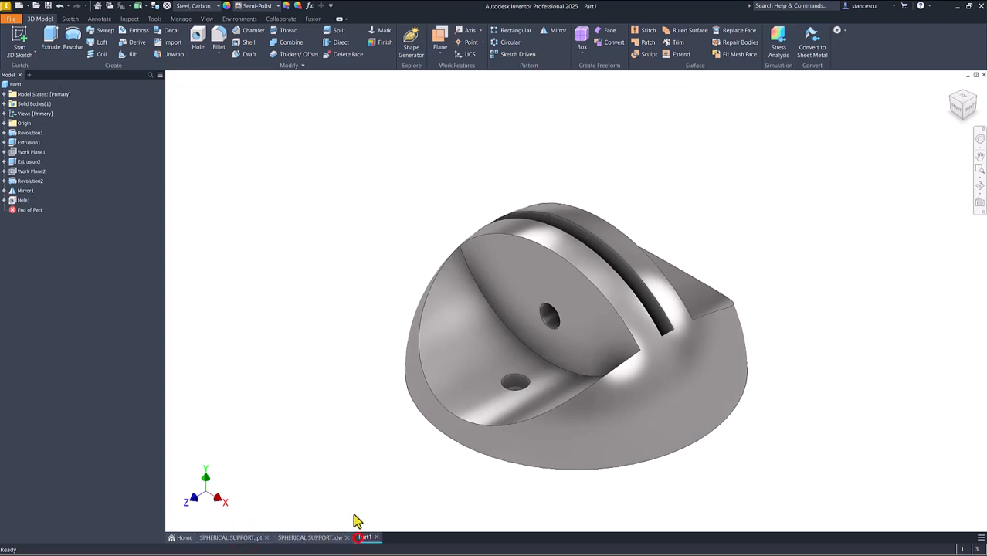
click(314, 257)
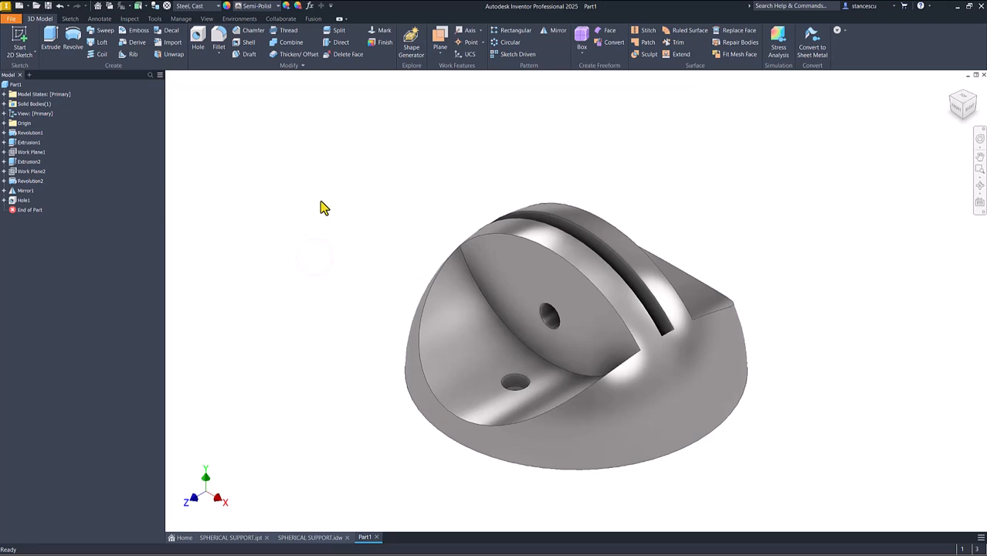